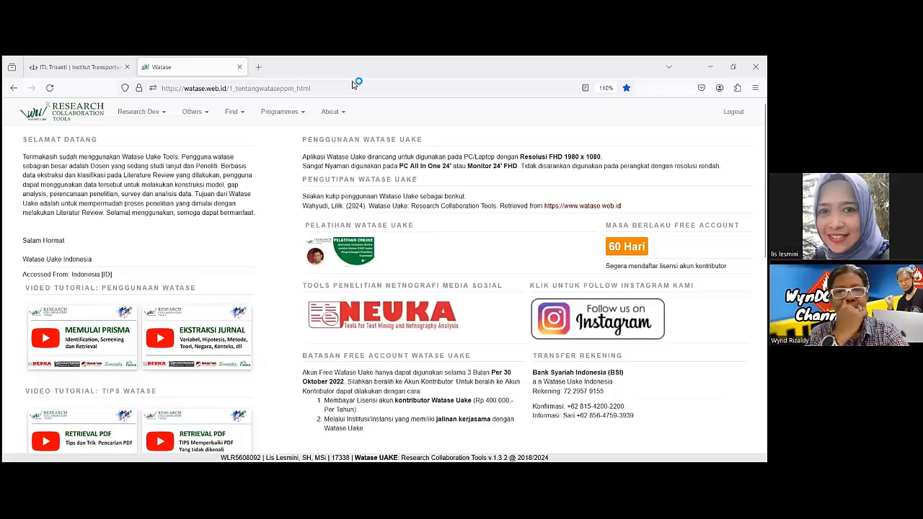
Open the literature review of the Aviation Logistics project from Research Collaboration.
click(159, 118)
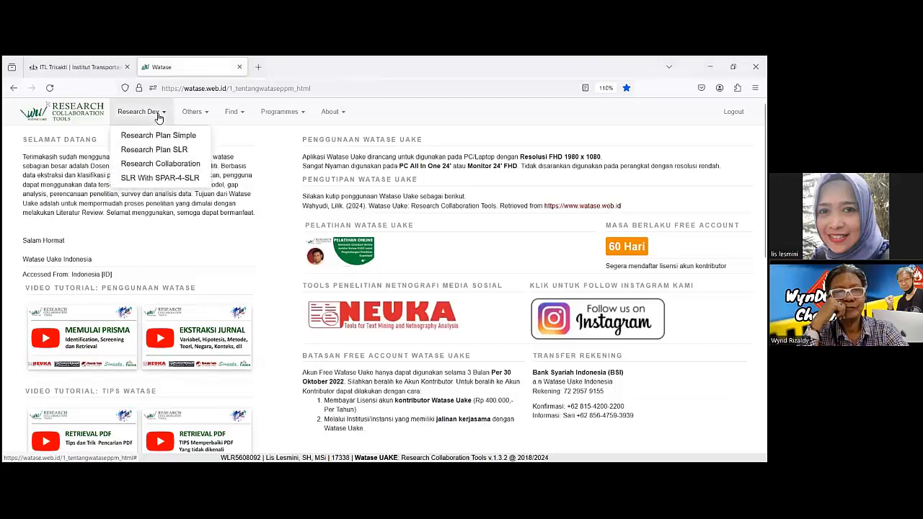
click(165, 167)
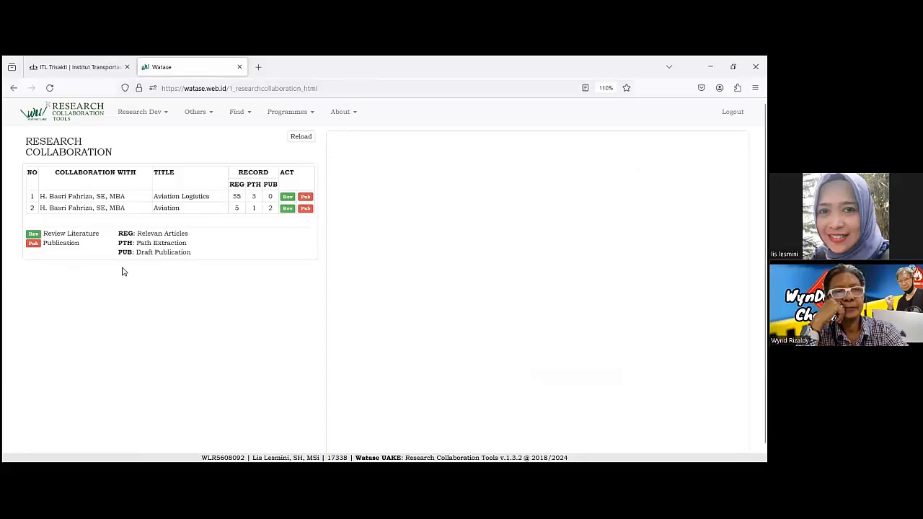
click(286, 200)
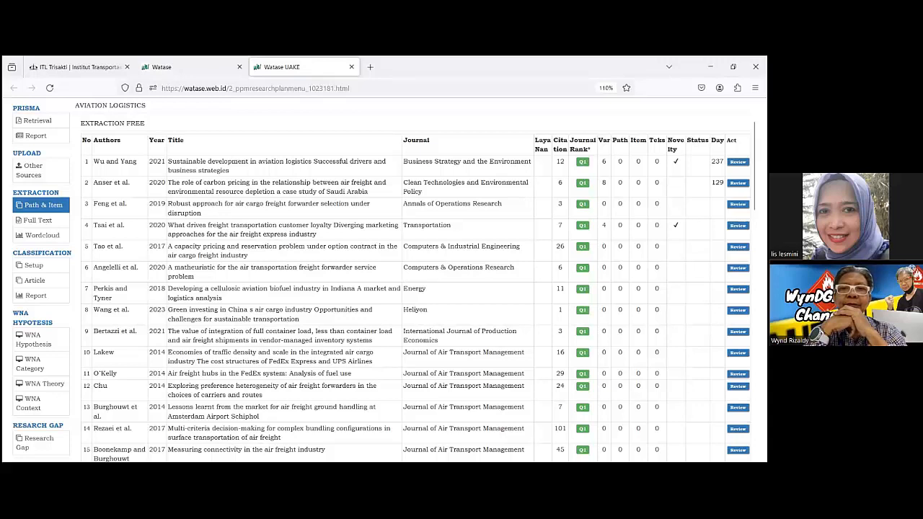
click(736, 204)
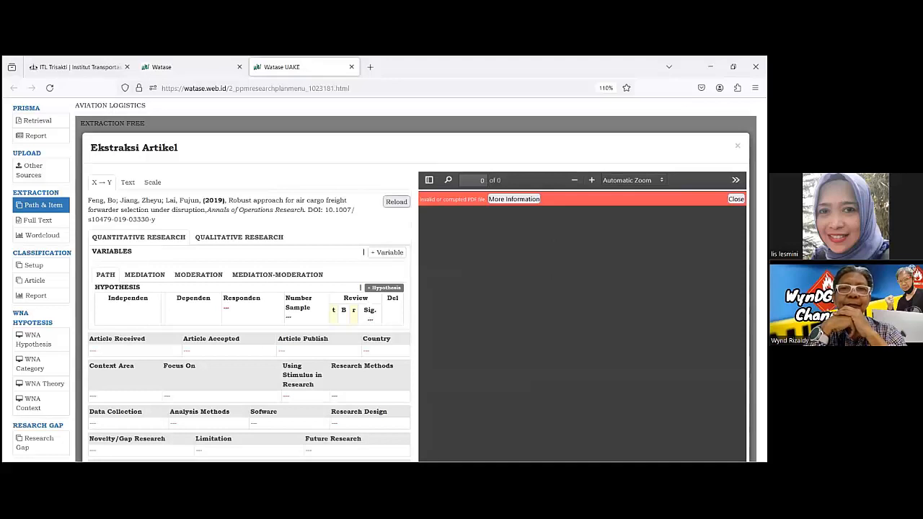
click(735, 199)
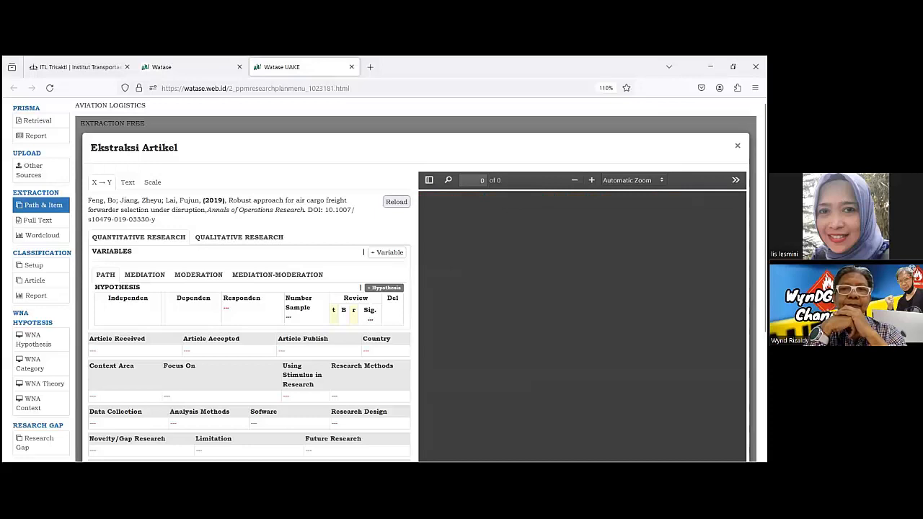
click(737, 146)
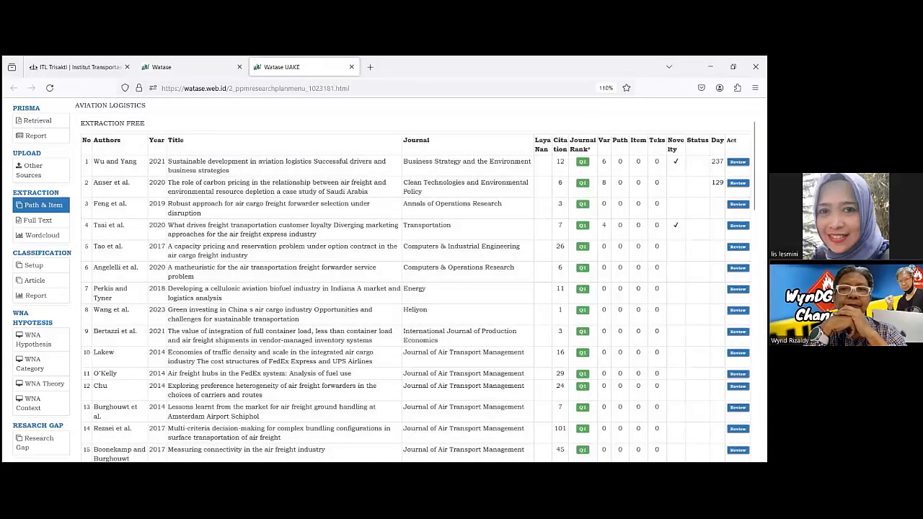
Open the review of the 2021 article on sustainable development in aviation logistics and examine its extraction form from variables to Setup Classification.
click(737, 184)
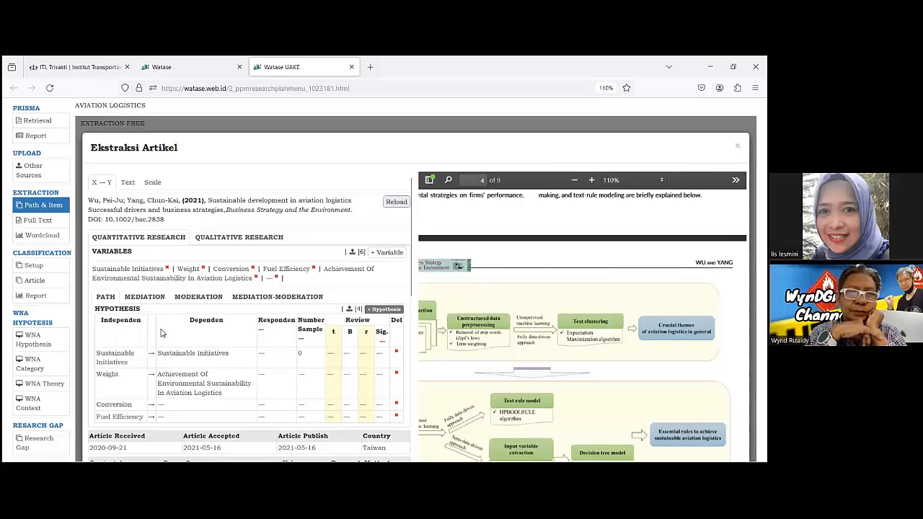
scroll(162, 334, down, 1)
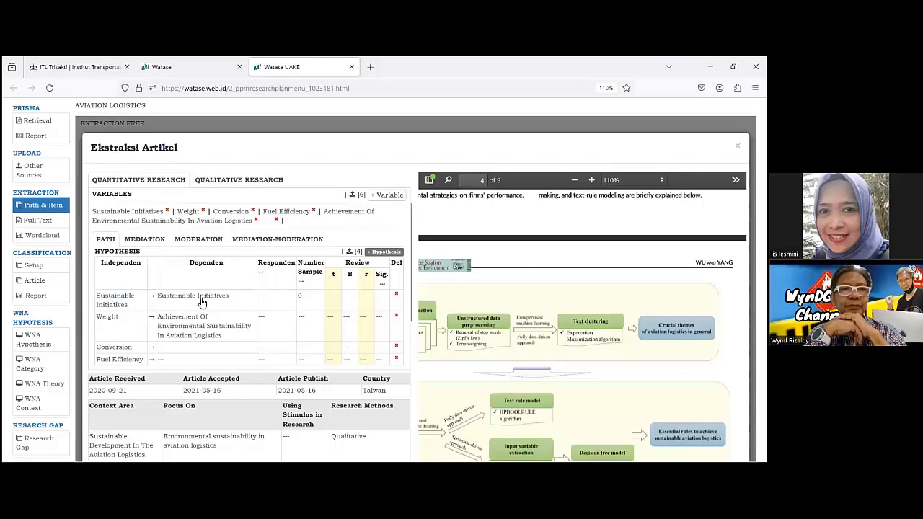
scroll(202, 321, down, 2)
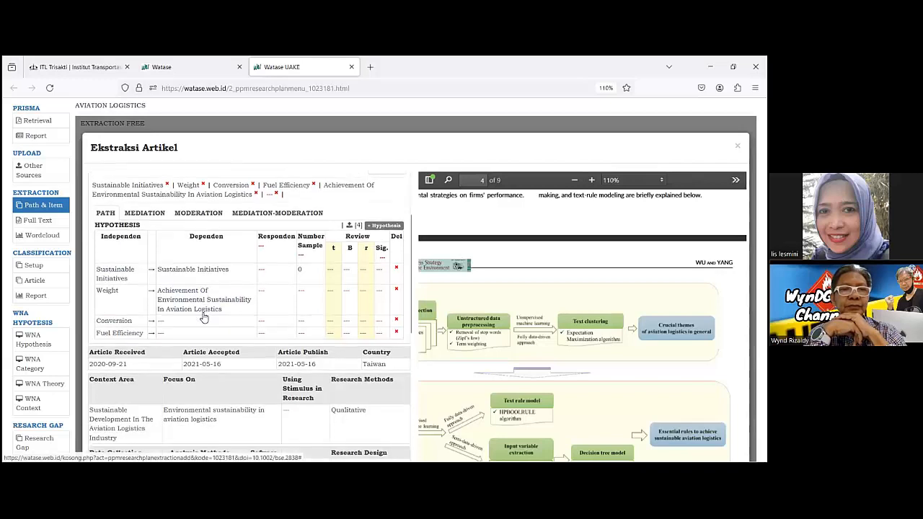
scroll(202, 315, down, 4)
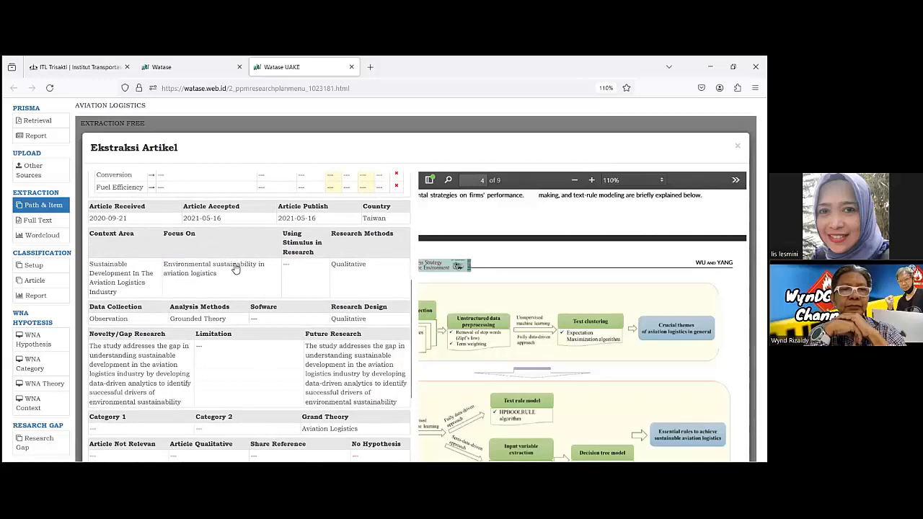
scroll(219, 370, down, 2)
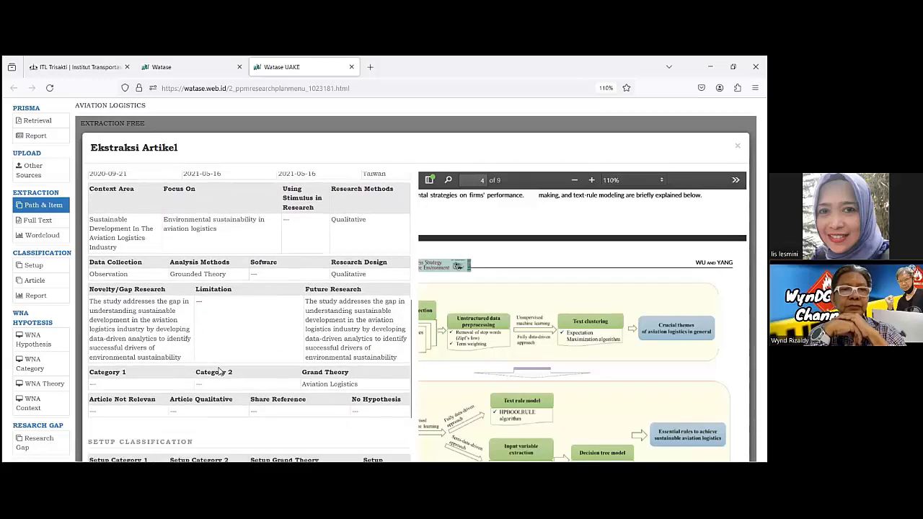
scroll(220, 371, down, 3)
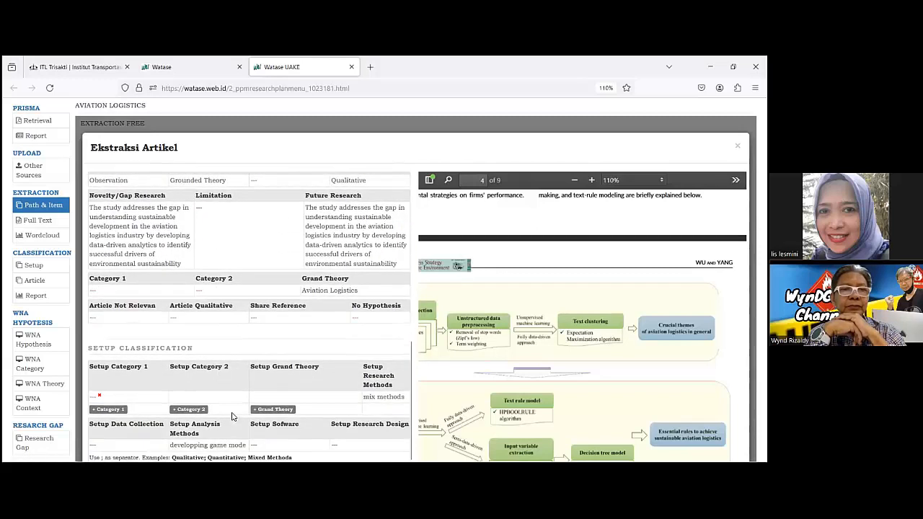
scroll(232, 418, down, 1)
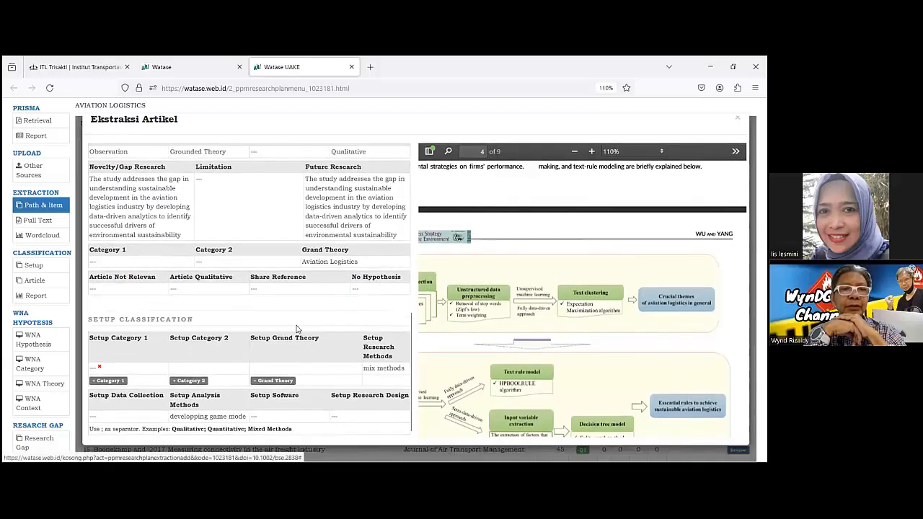
scroll(294, 333, up, 10)
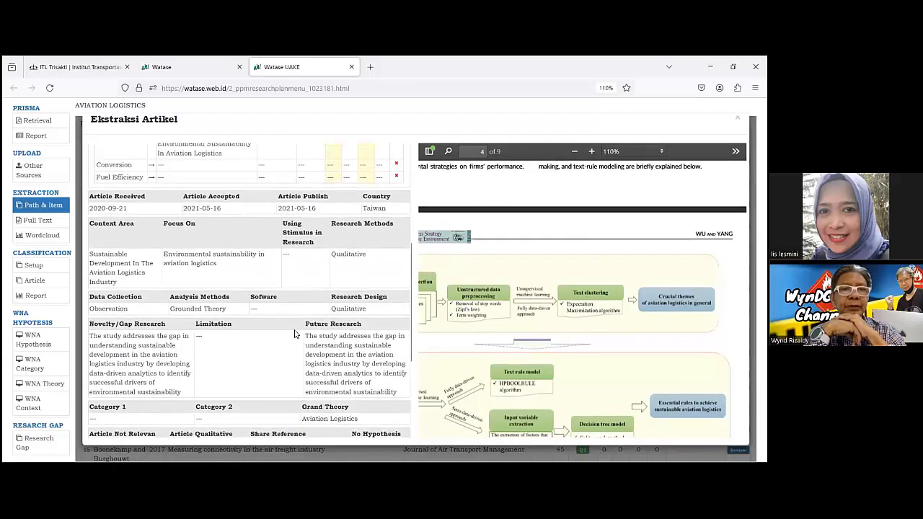
scroll(294, 332, up, 3)
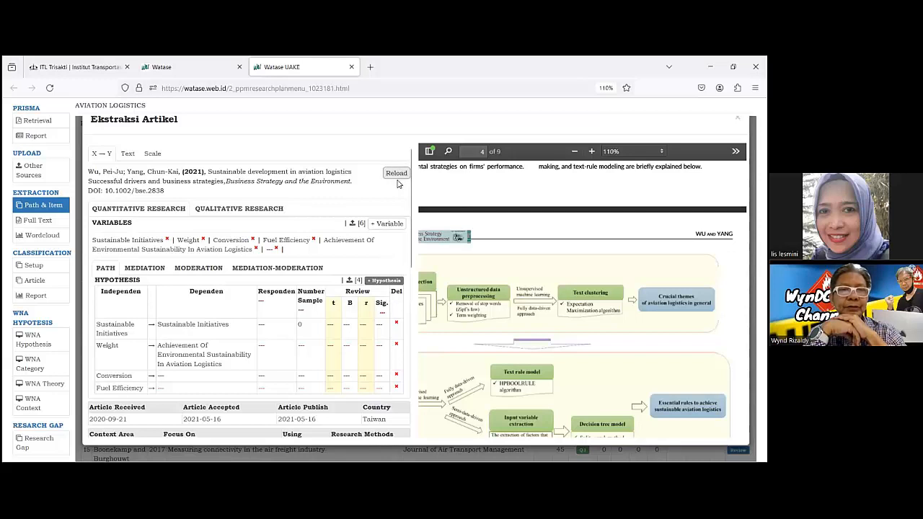
scroll(344, 341, down, 1)
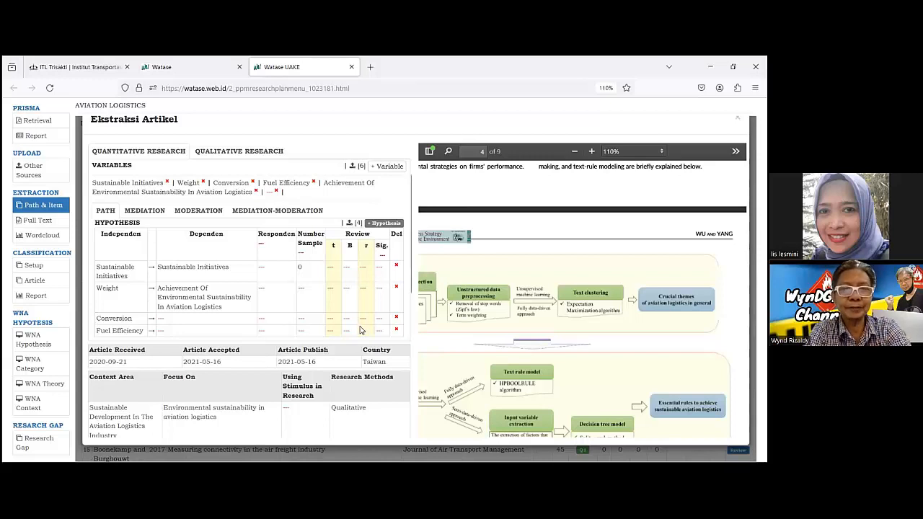
scroll(315, 375, down, 1)
scroll(315, 376, down, 1)
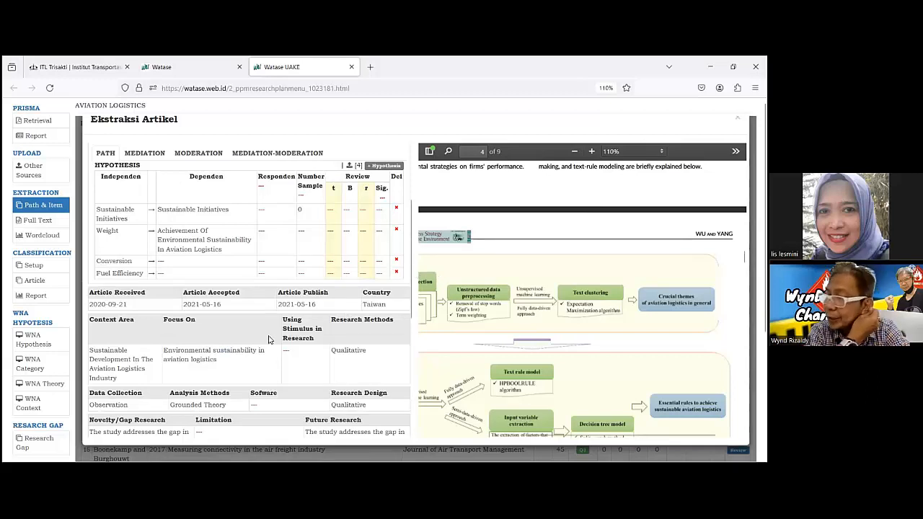
scroll(282, 366, down, 2)
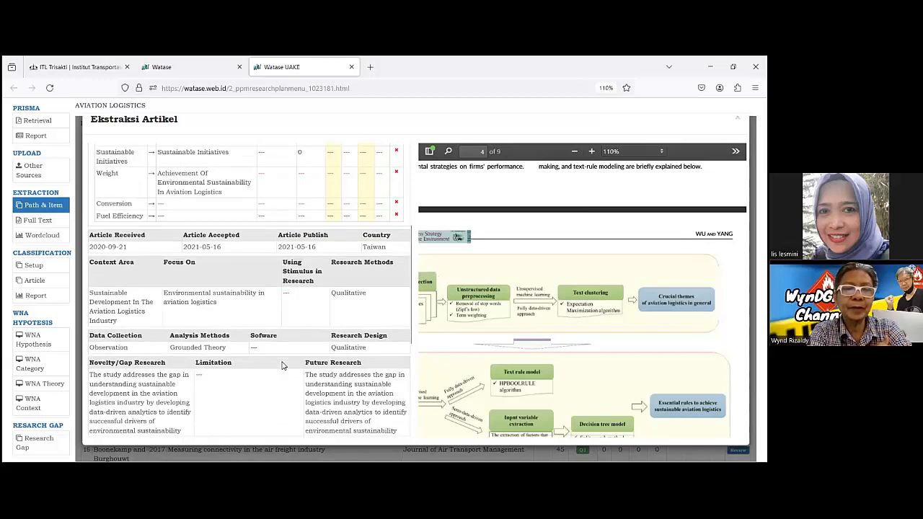
click(286, 297)
click(269, 270)
click(289, 316)
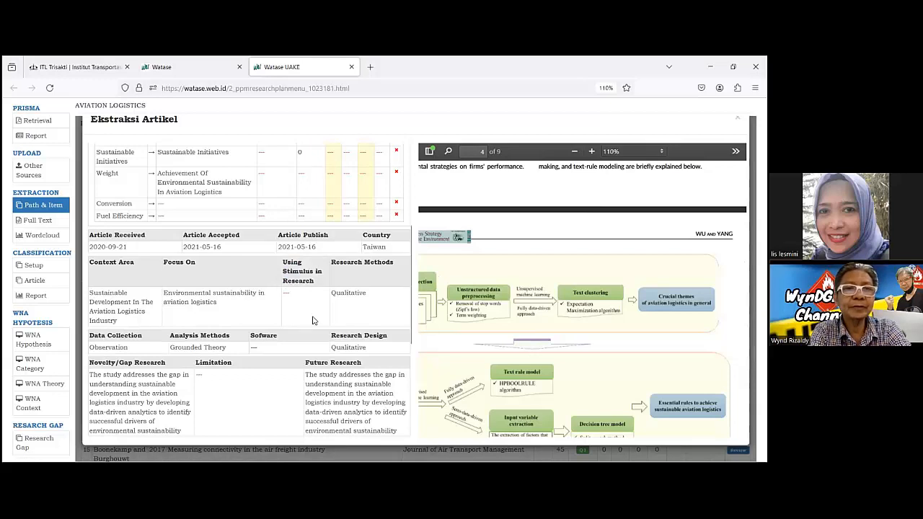
Look back through the article PDF to its title page and enlarge it to 130%.
scroll(745, 254, up, 2)
scroll(745, 253, up, 8)
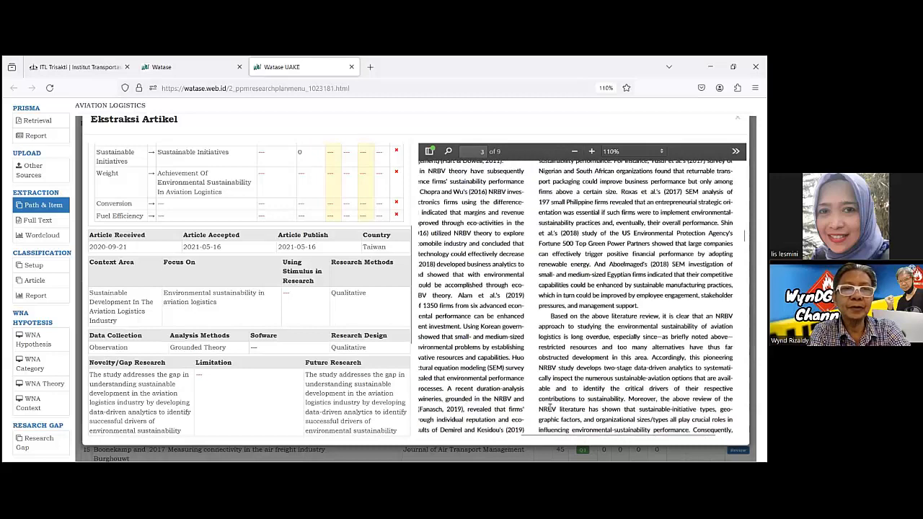
scroll(546, 316, up, 9)
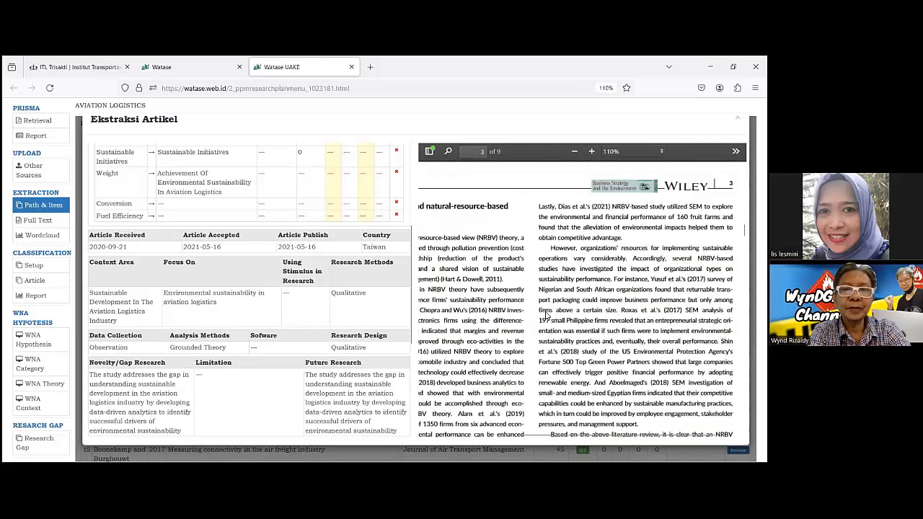
scroll(545, 316, up, 4)
scroll(545, 316, up, 5)
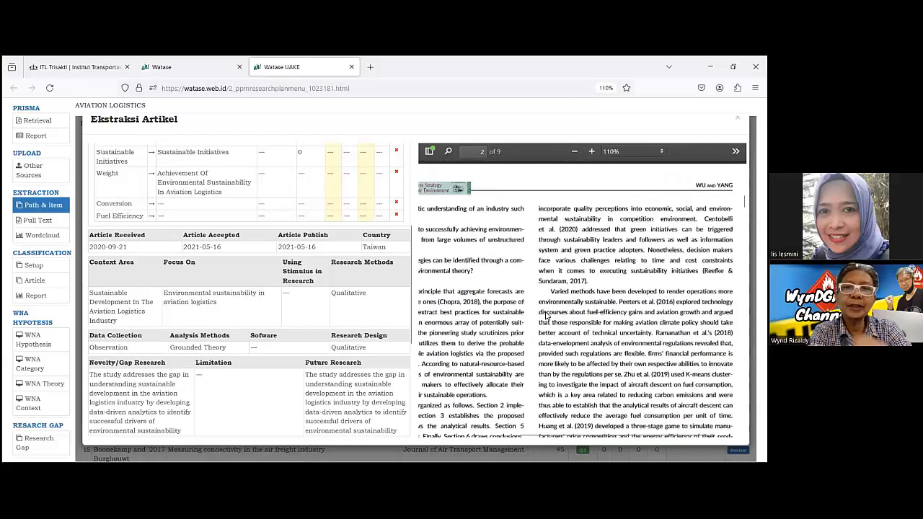
scroll(545, 316, up, 5)
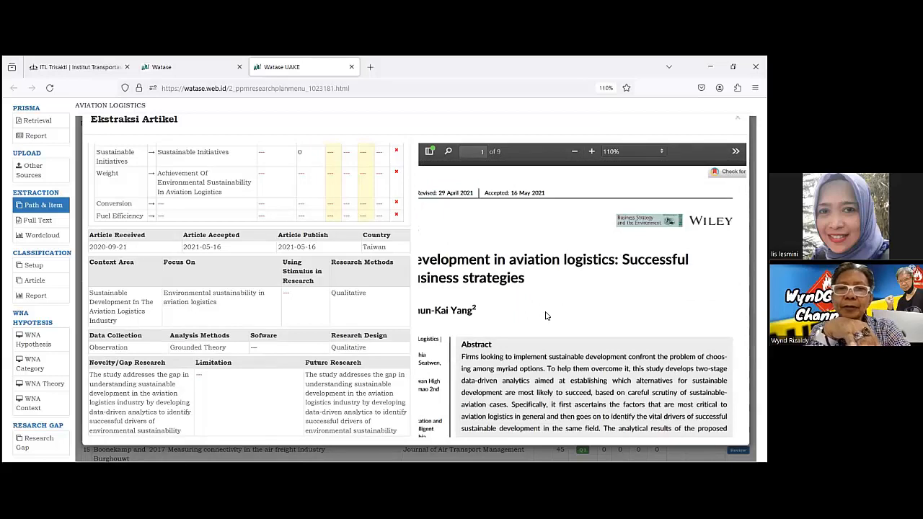
click(575, 151)
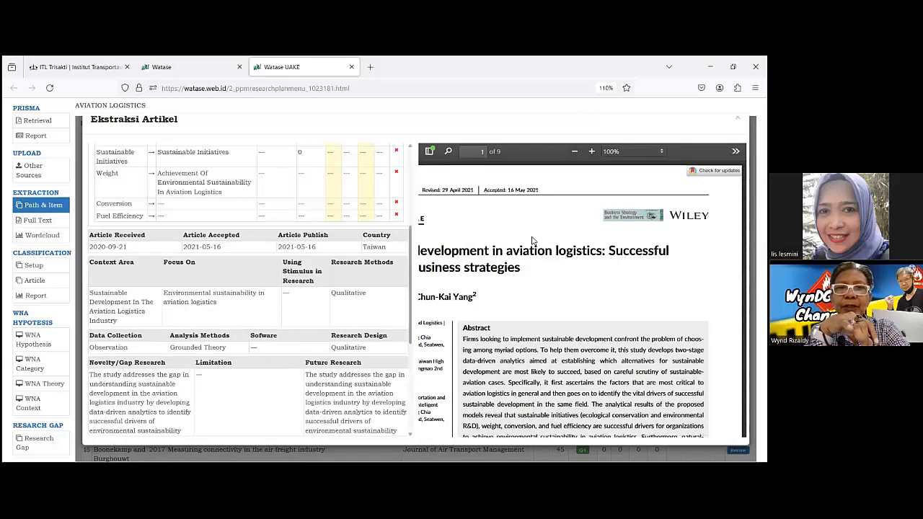
click(591, 153)
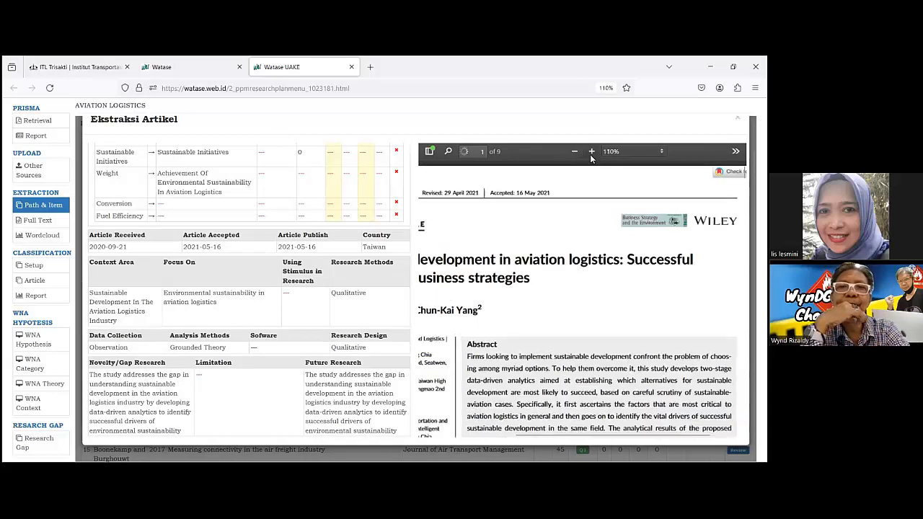
Search the article PDF for the word "stimulus".
click(447, 151)
text(stimu)
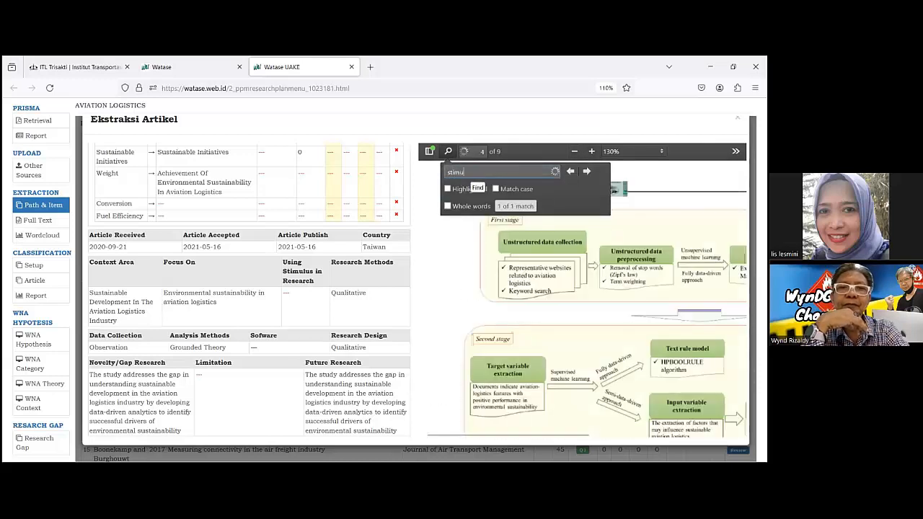
text(lus)
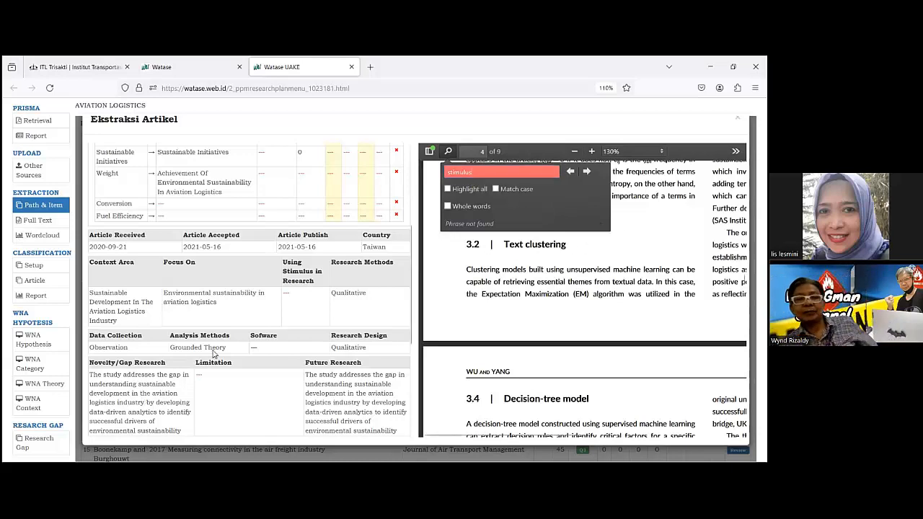
Set Using Stimulus in Research to No in the article's extraction form.
click(286, 294)
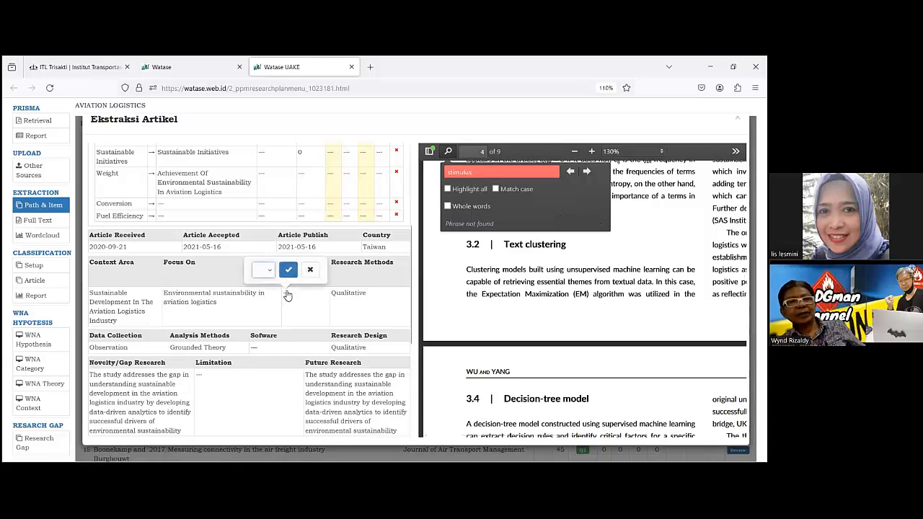
click(268, 272)
click(261, 297)
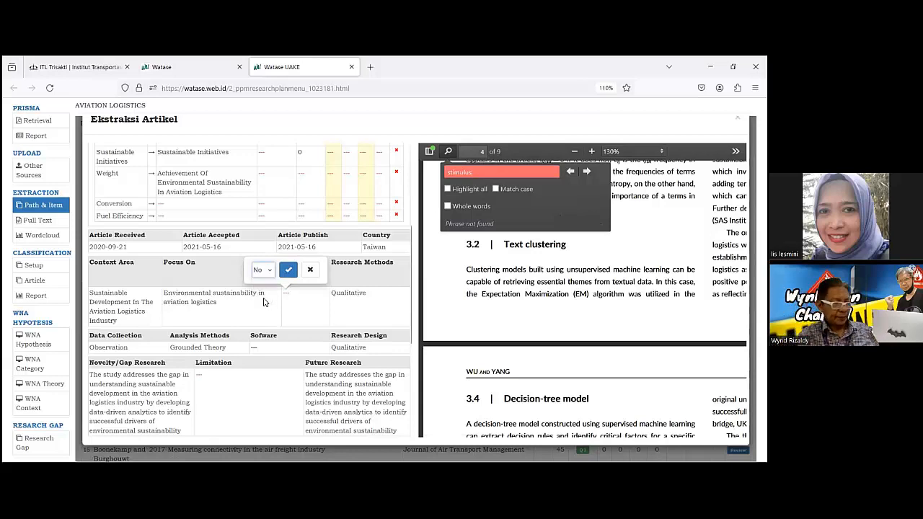
click(289, 270)
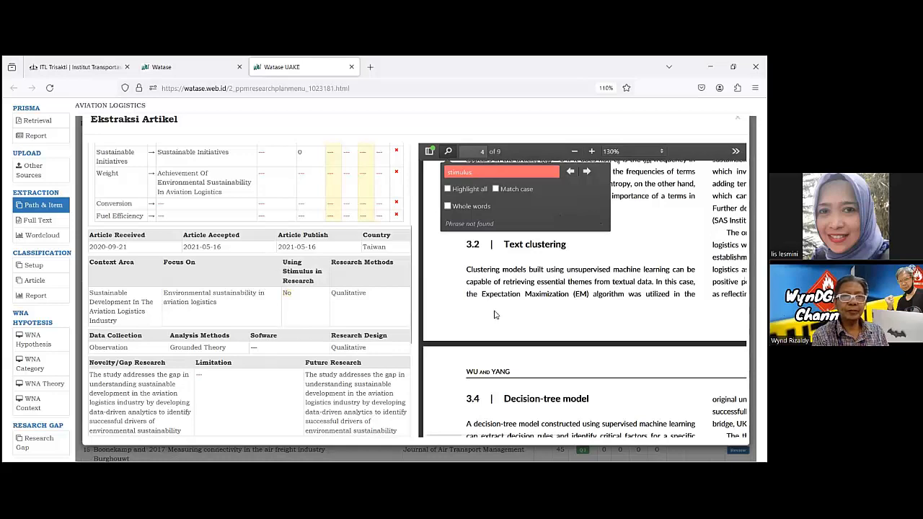
Search the article PDF for "software" with Highlight all, Match case and Whole words enabled.
click(478, 173)
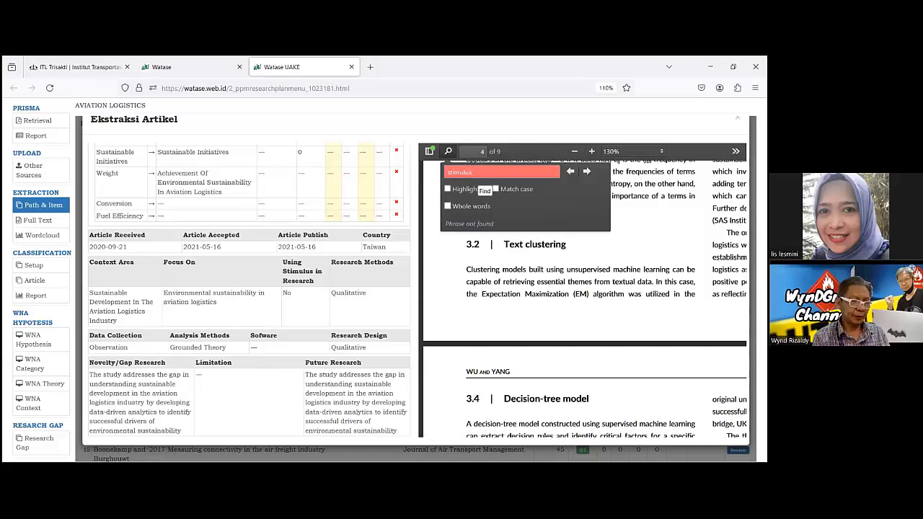
key(BackSpace)
key(BackSpace)
key(BackSpace)
key(BackSpace)
key(BackSpace)
key(BackSpace)
key(BackSpace)
text(oftware)
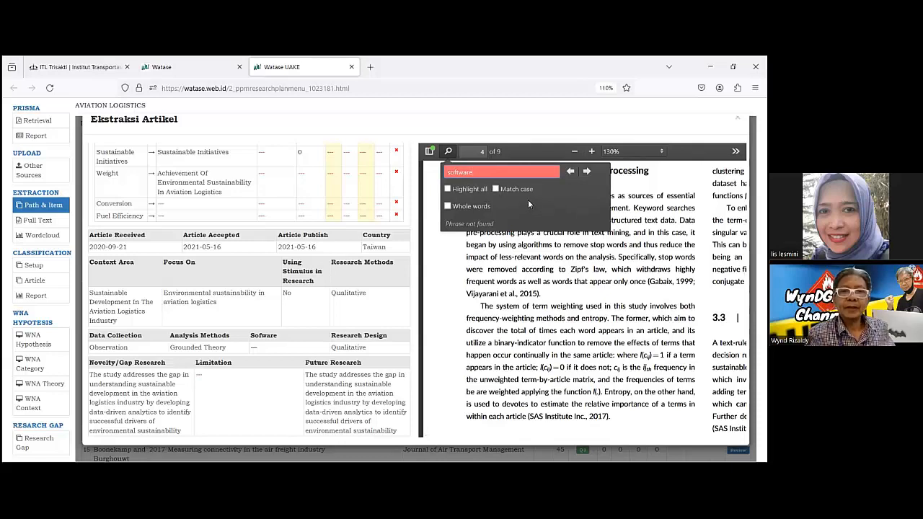
click(447, 189)
click(448, 206)
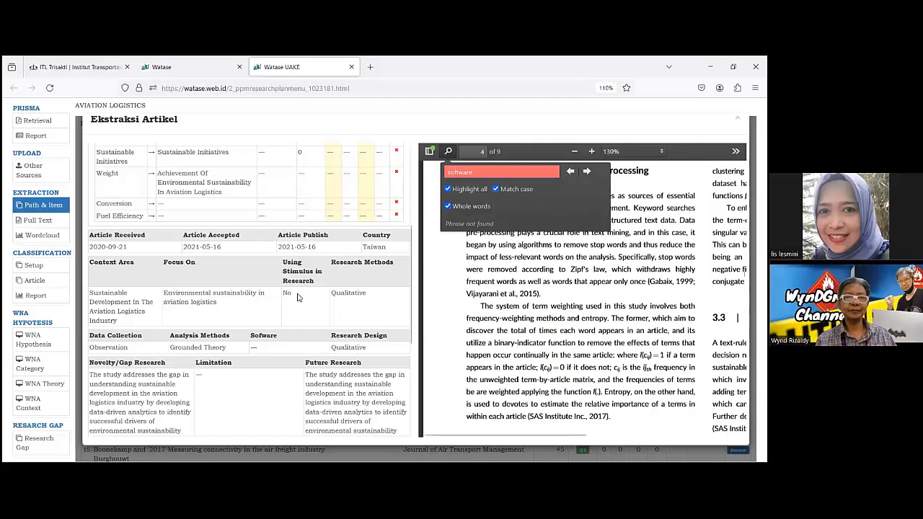
Search the article PDF for the word "limitation" to fill the form's empty Limitation field.
scroll(273, 292, down, 3)
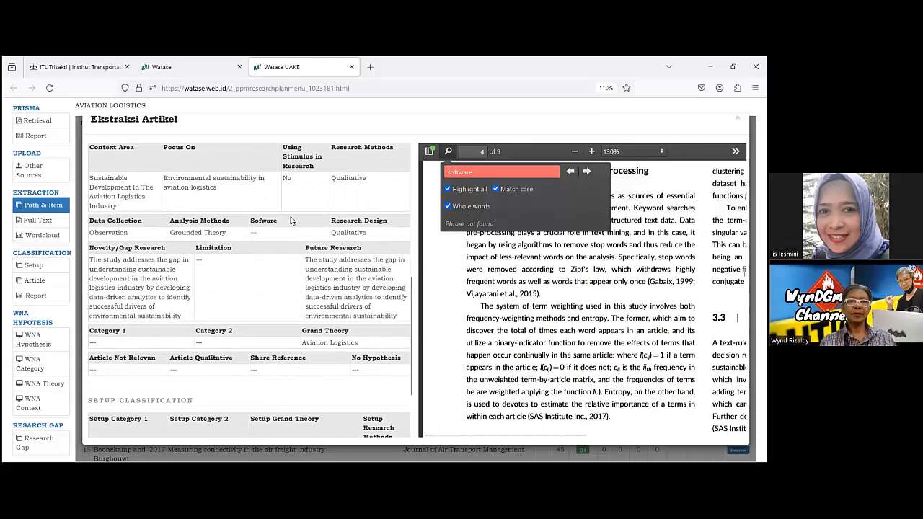
scroll(281, 264, down, 2)
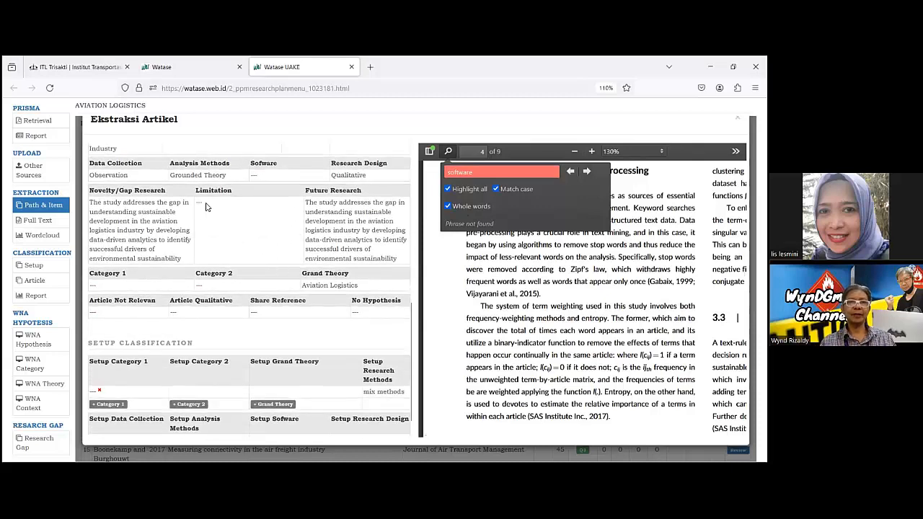
click(491, 171)
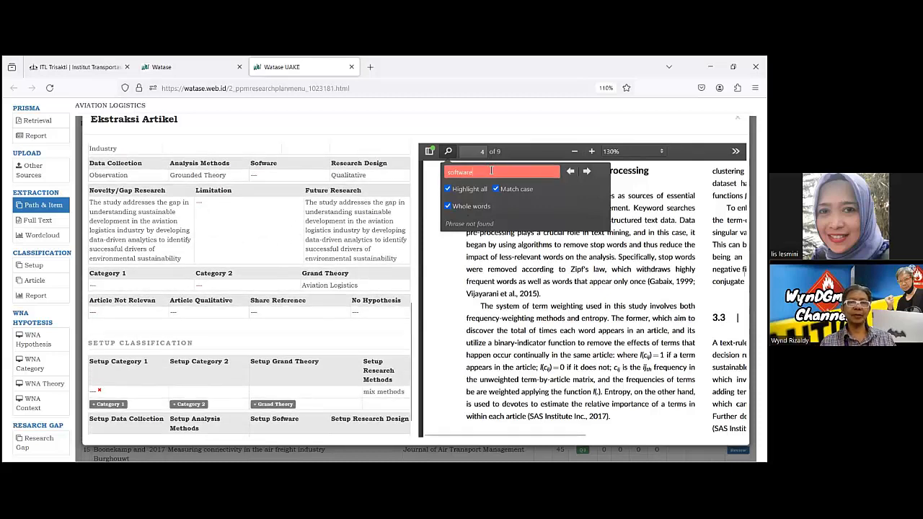
key(BackSpace)
key(BackSpace)
key(BackSpace)
key(BackSpace)
key(BackSpace)
key(BackSpace)
key(BackSpace)
key(BackSpace)
text(limitatio)
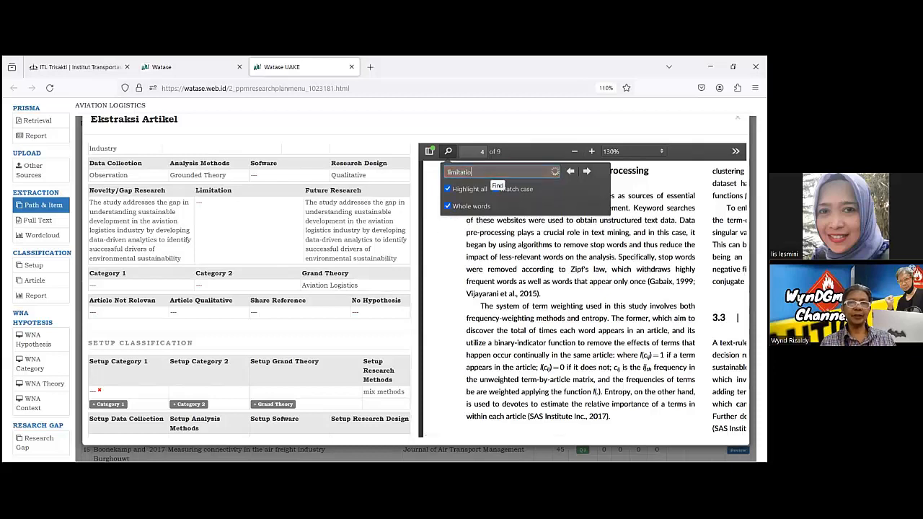
text(n)
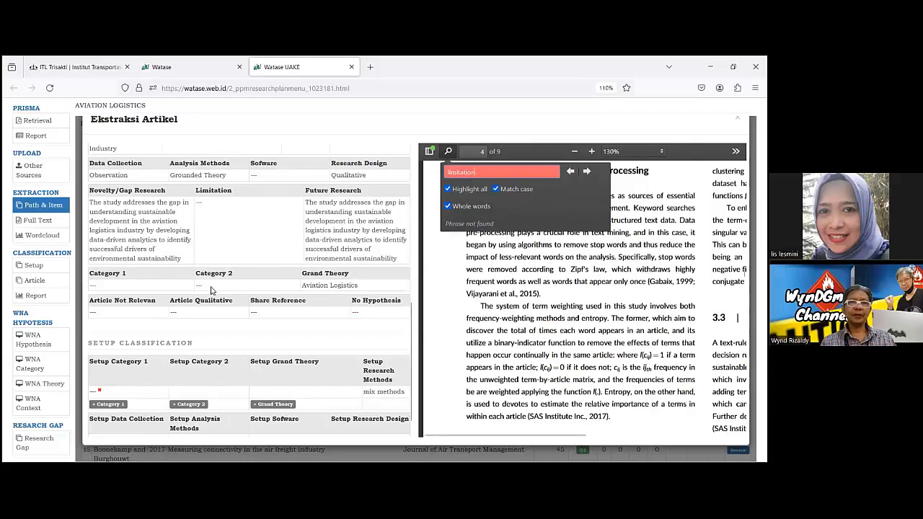
Check the options offered for Category 1 in the extraction form, leaving it unset.
click(95, 287)
click(101, 264)
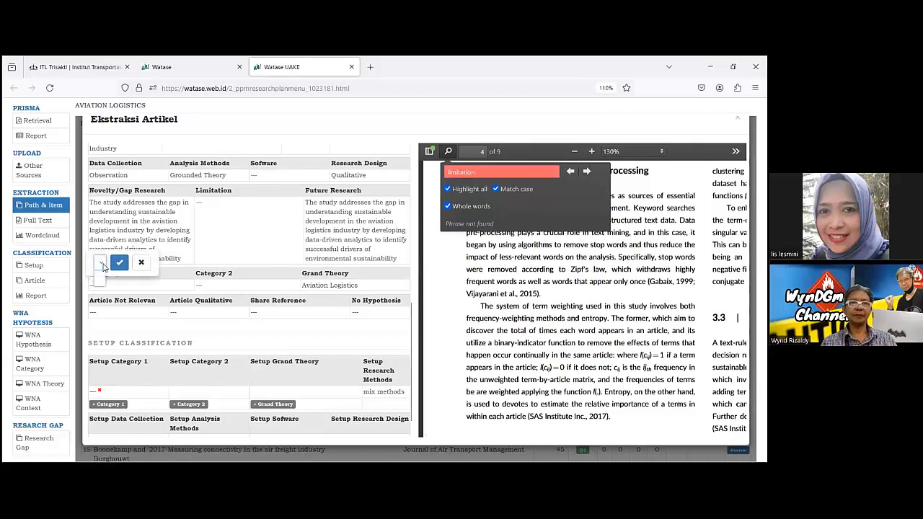
click(141, 262)
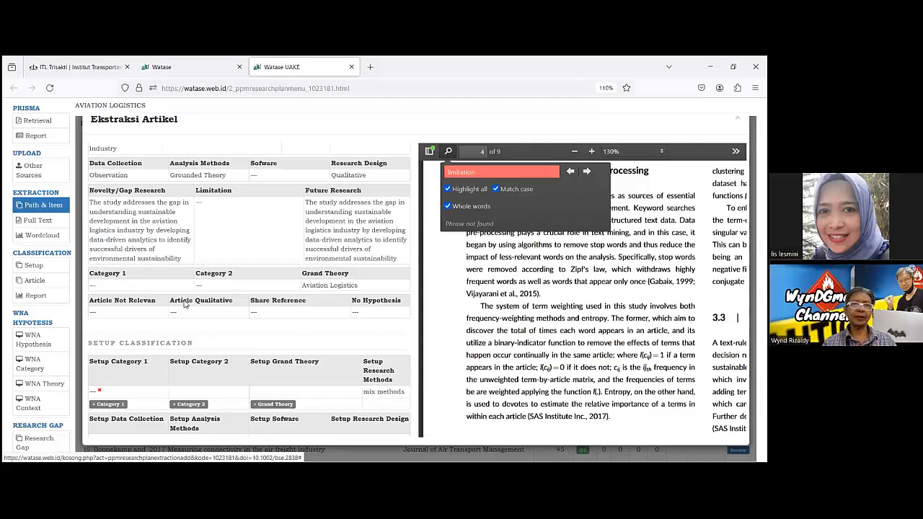
Search the article PDF for "main catagory".
double_click(482, 175)
key(BackSpace)
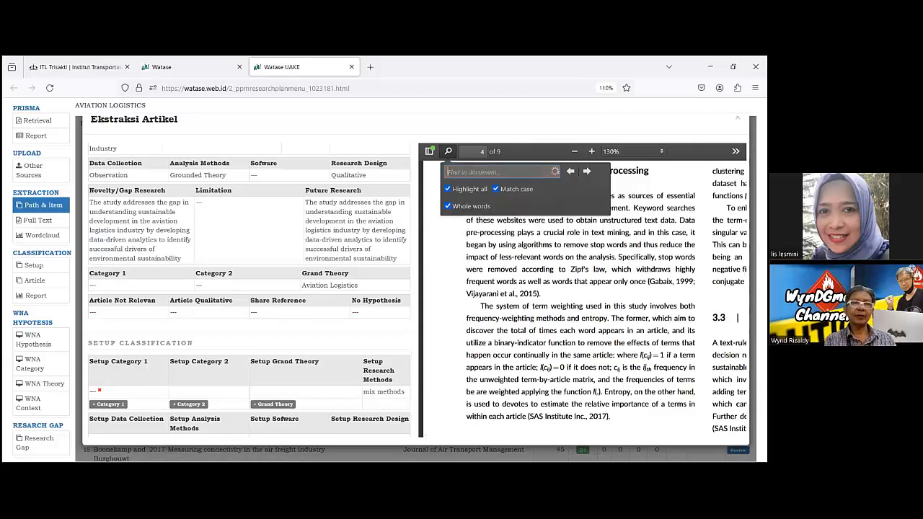
text(mai)
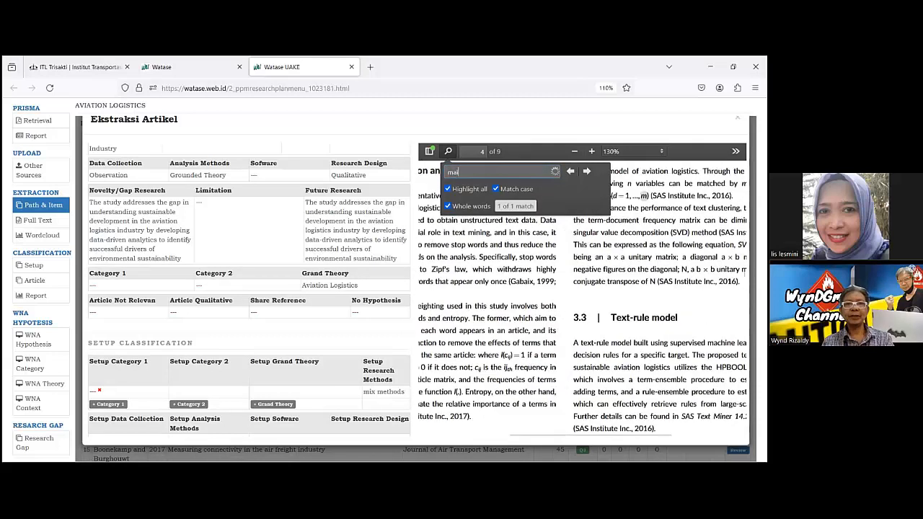
text(n)
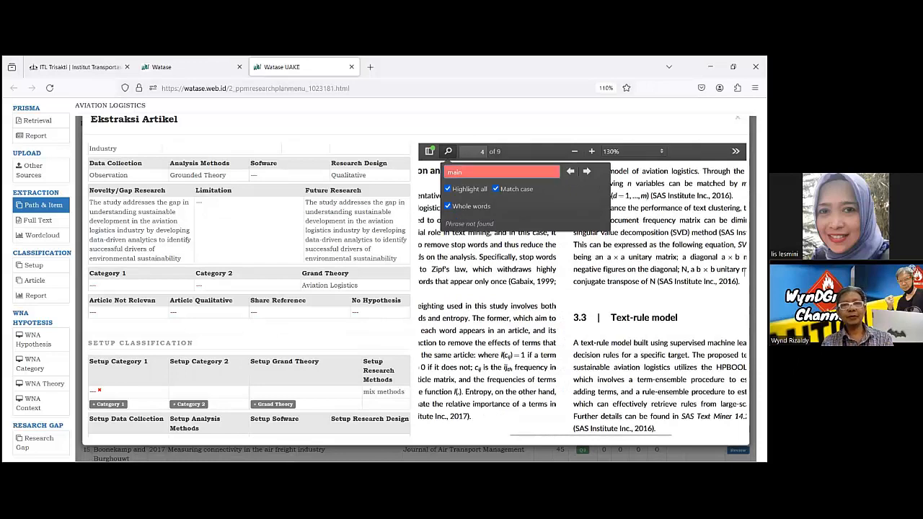
text( catagory)
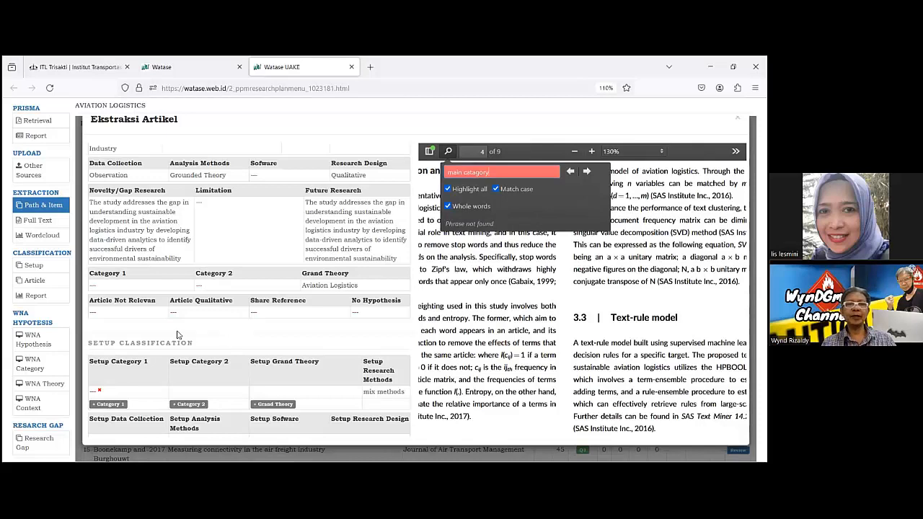
Check the options offered for Share Reference and Category 1, leaving both fields unset.
click(254, 313)
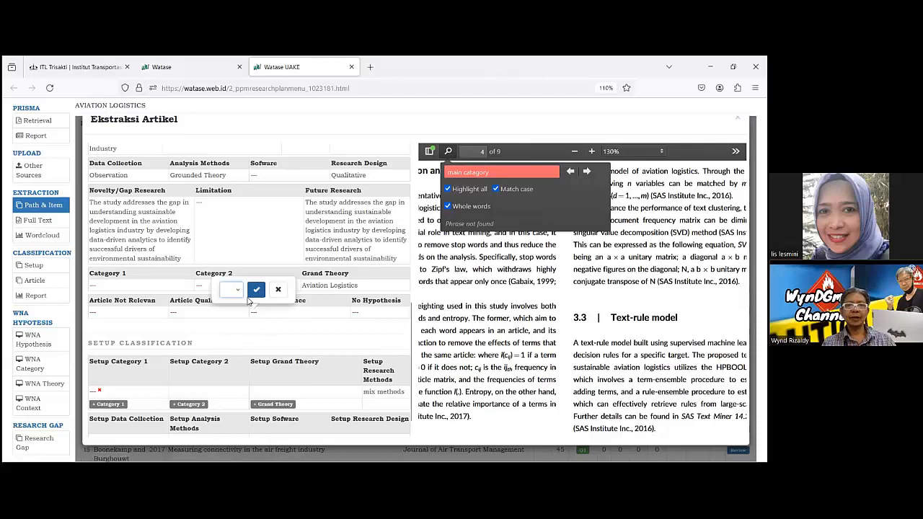
click(238, 290)
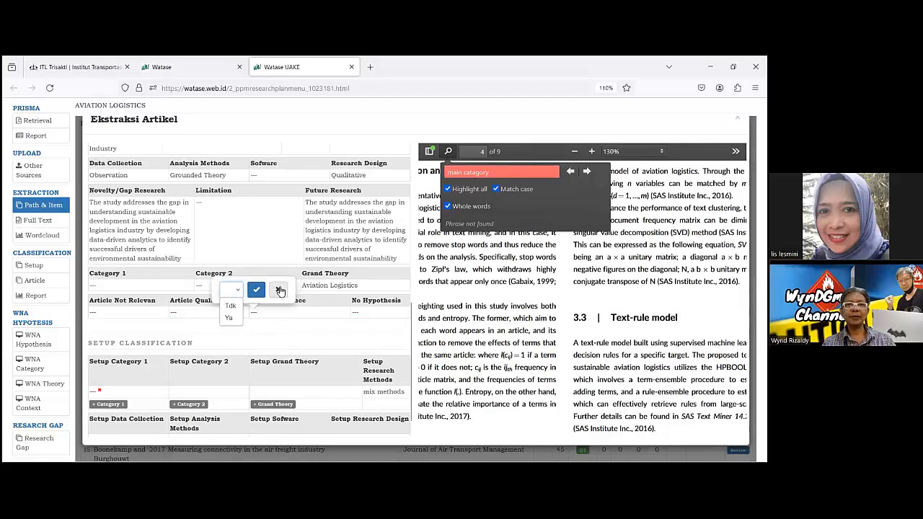
click(278, 291)
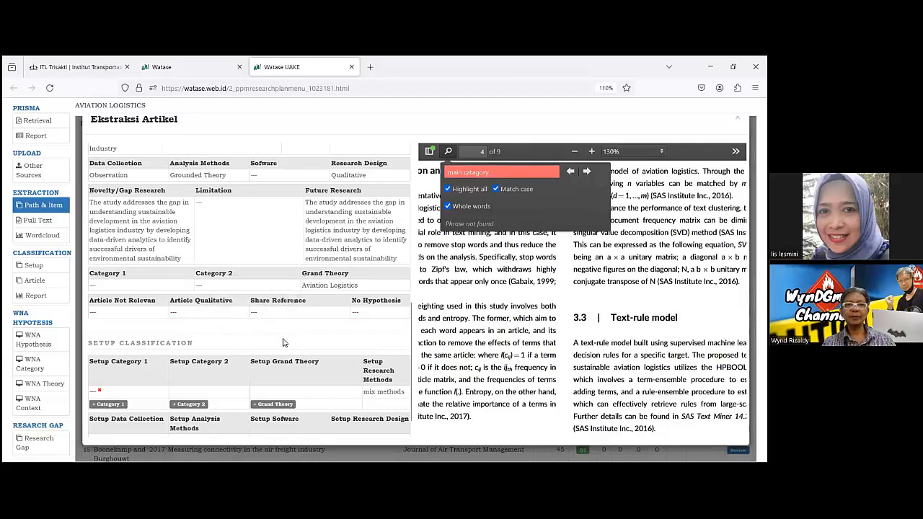
click(92, 287)
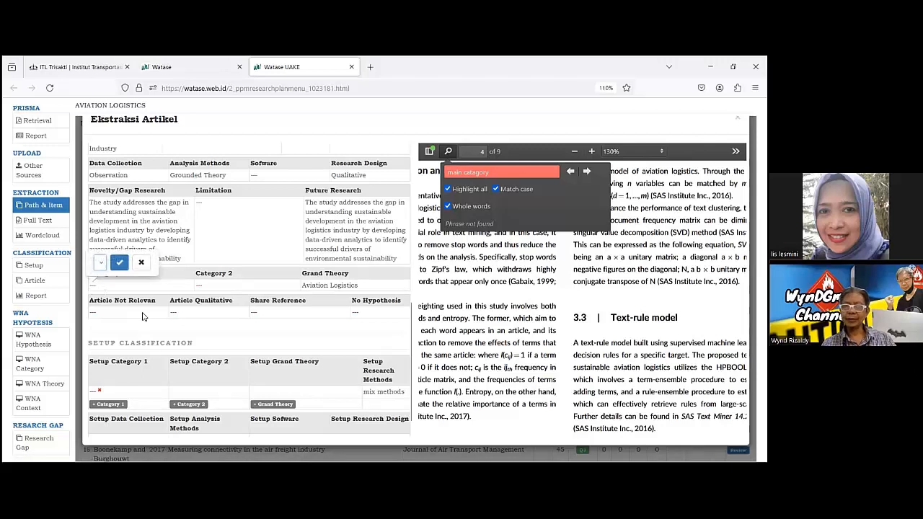
click(147, 335)
Open the empty Setup Category 1 entry for editing in the Setup Classification section.
scroll(147, 334, down, 5)
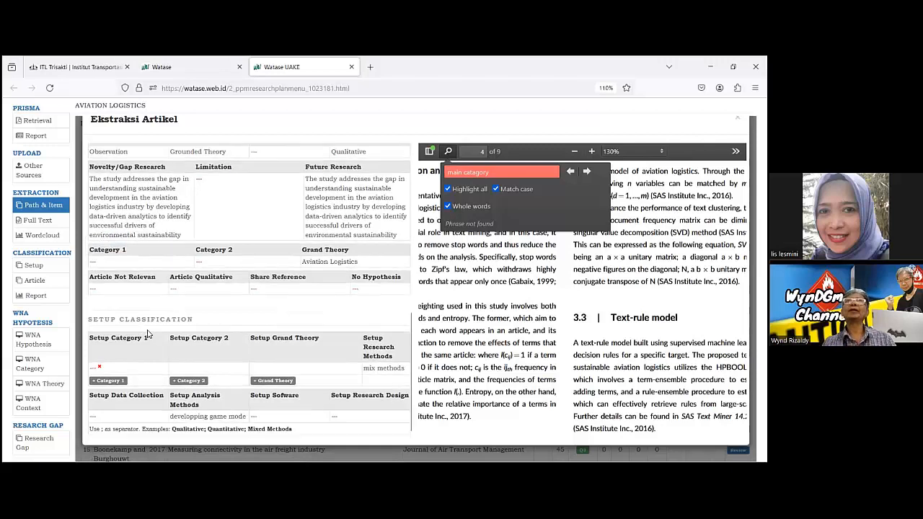
scroll(182, 317, up, 1)
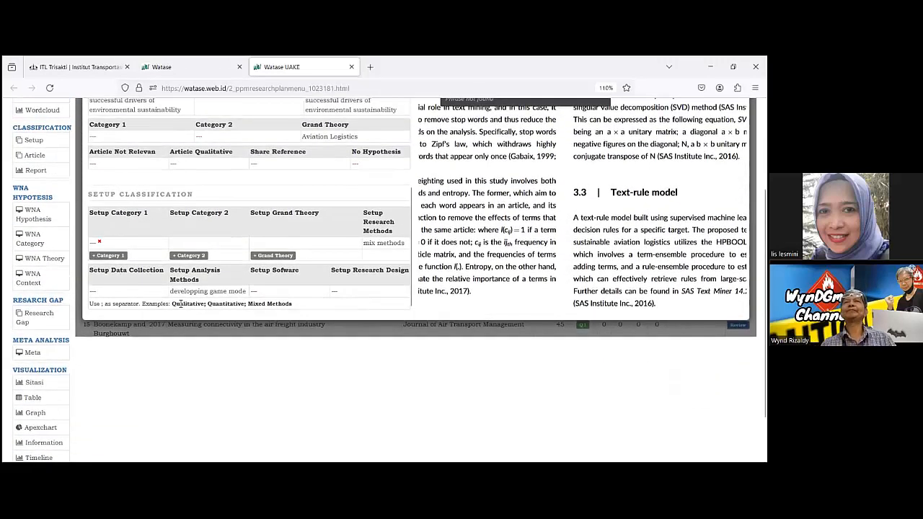
click(94, 246)
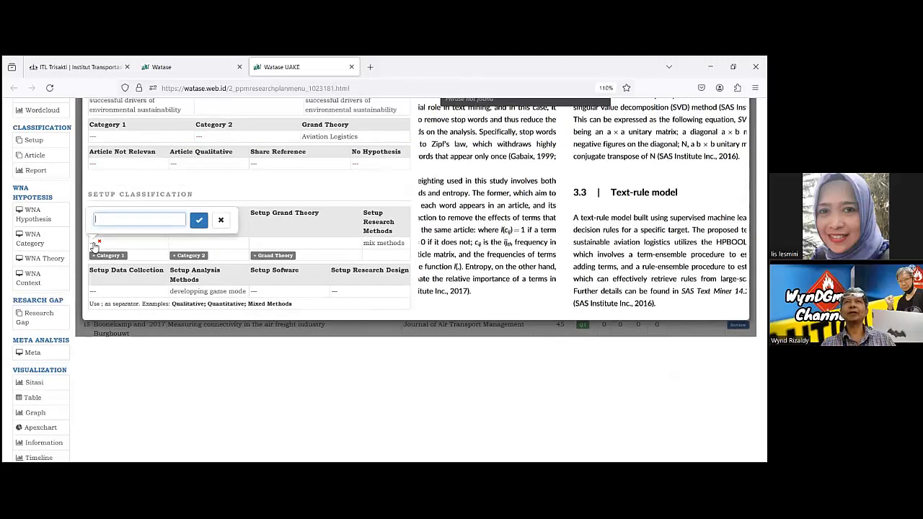
key(BackSpace)
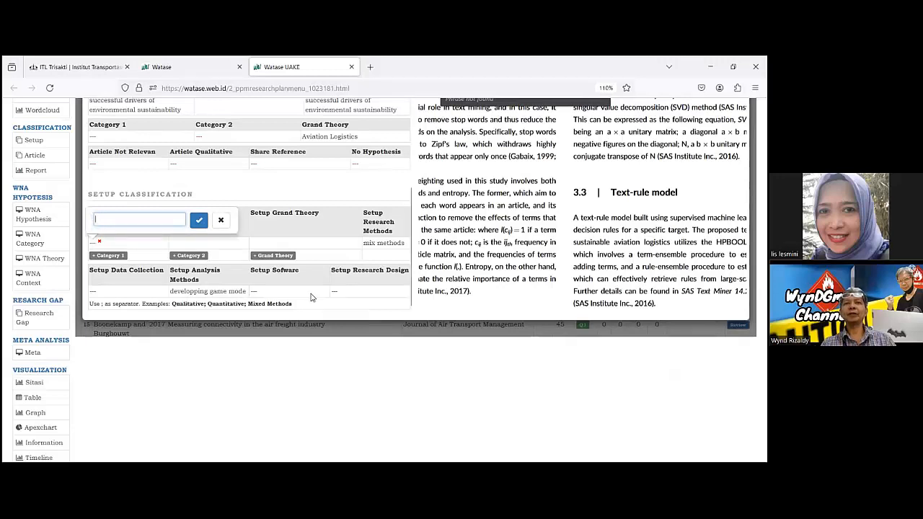
Review the article's extraction form between its variables and hypothesis table and the Setup Classification section.
scroll(294, 187, up, 5)
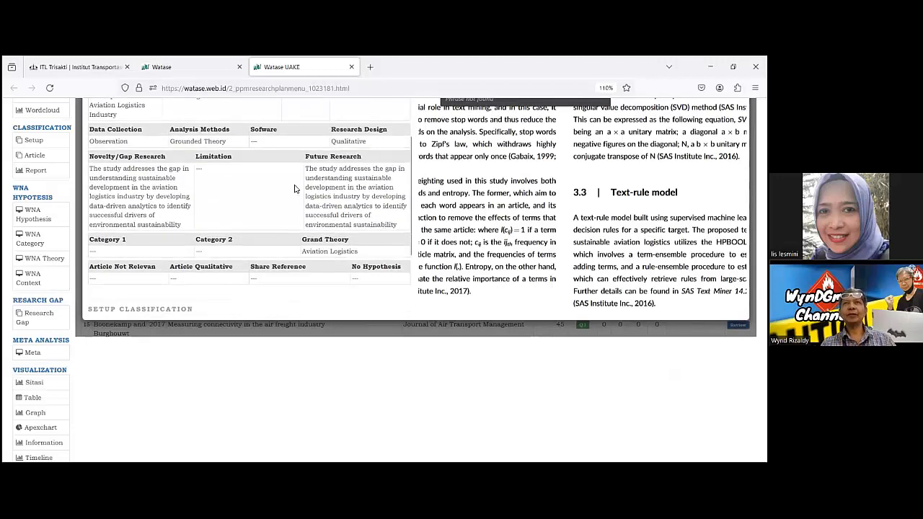
scroll(294, 187, up, 2)
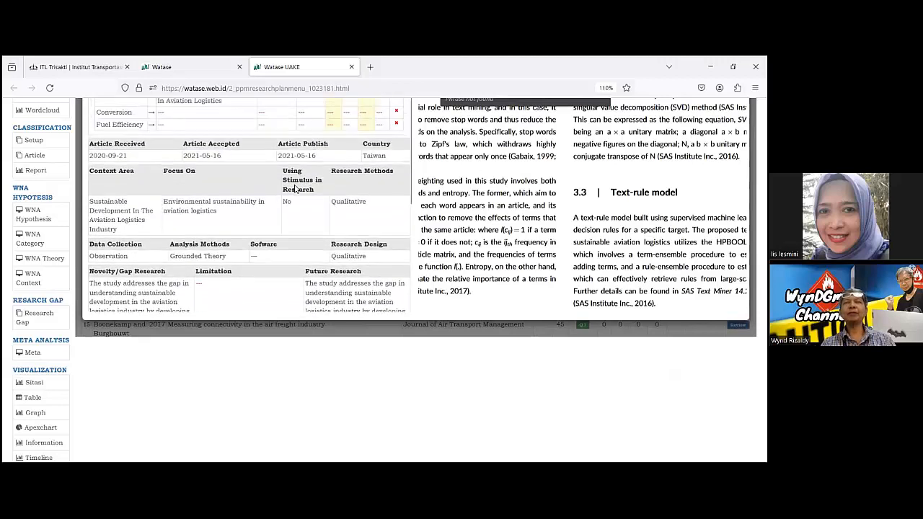
scroll(294, 188, up, 2)
scroll(294, 188, up, 2)
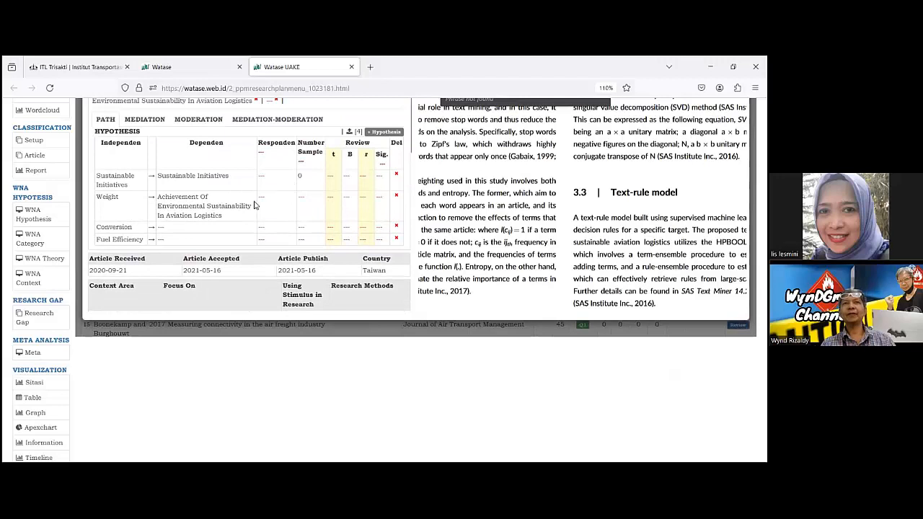
scroll(252, 204, up, 1)
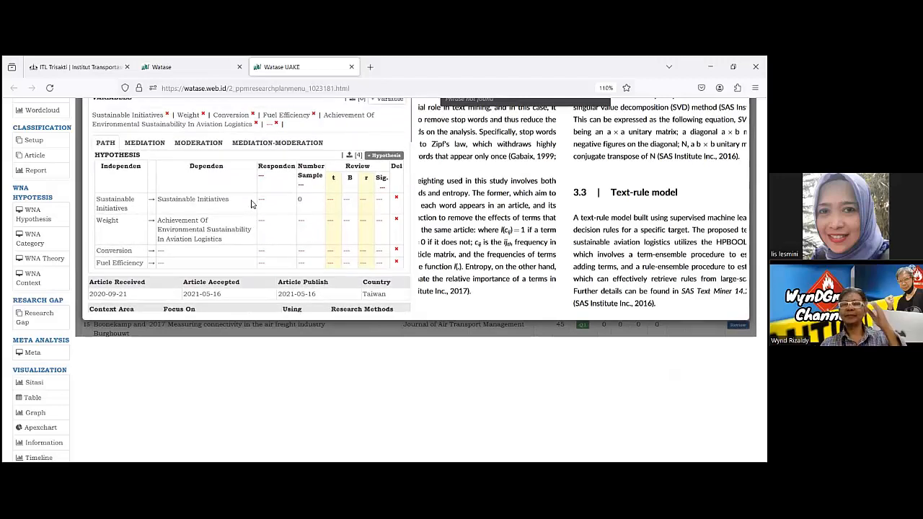
scroll(252, 204, up, 1)
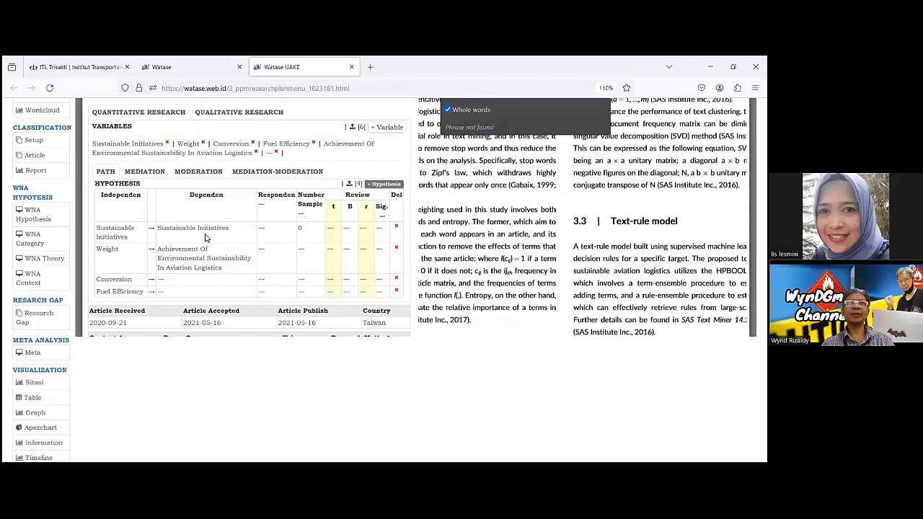
scroll(204, 238, down, 2)
scroll(205, 238, down, 2)
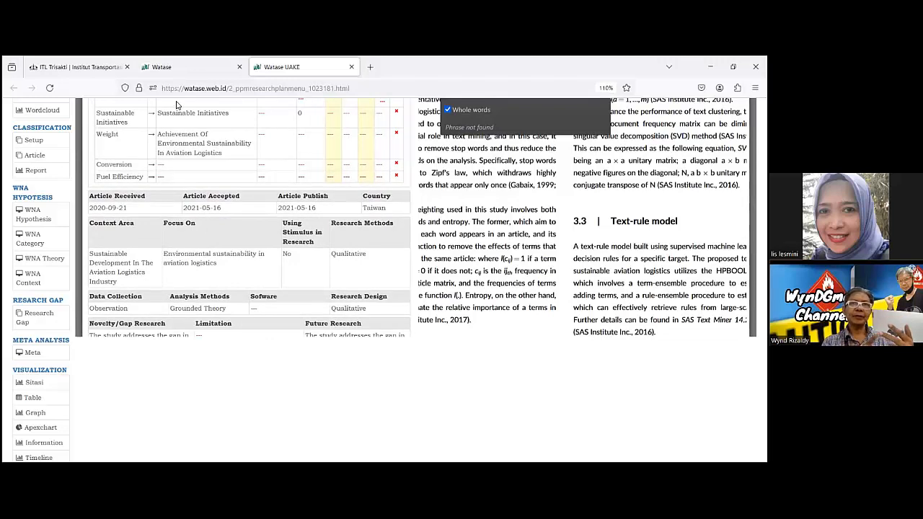
scroll(176, 208, down, 4)
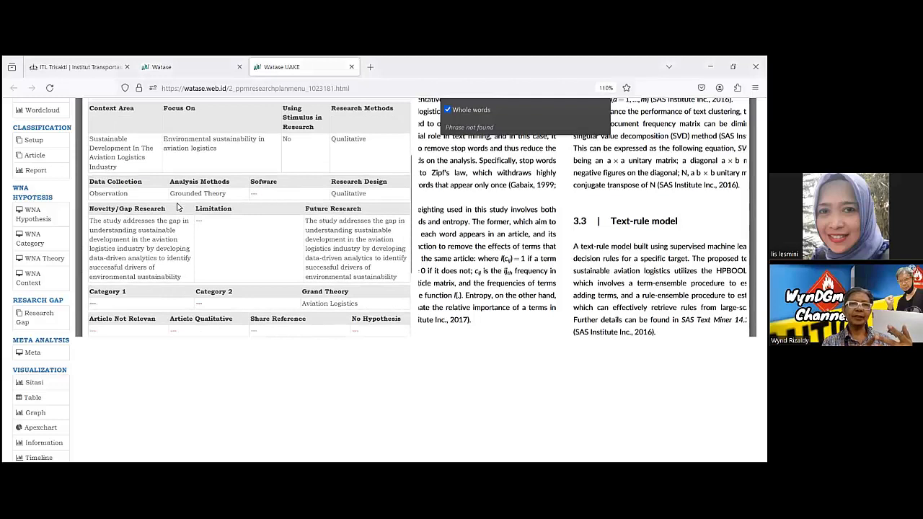
scroll(177, 207, down, 4)
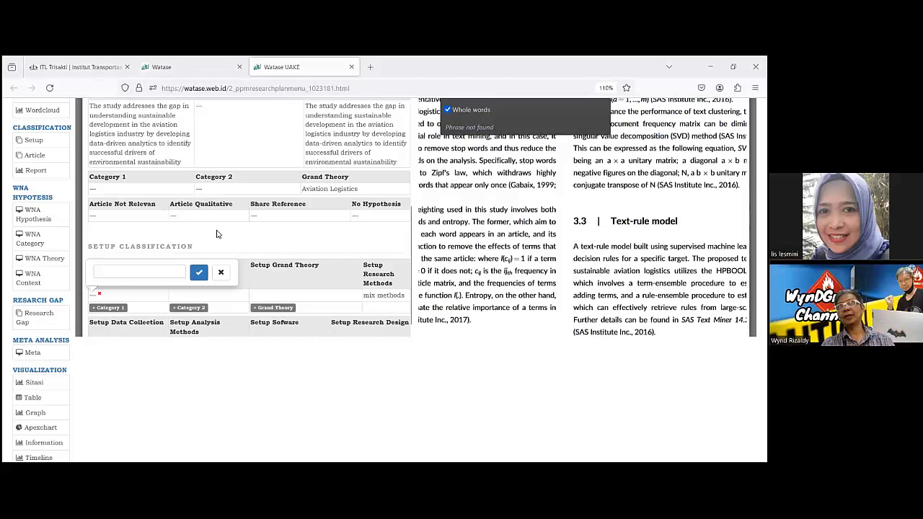
scroll(216, 234, up, 2)
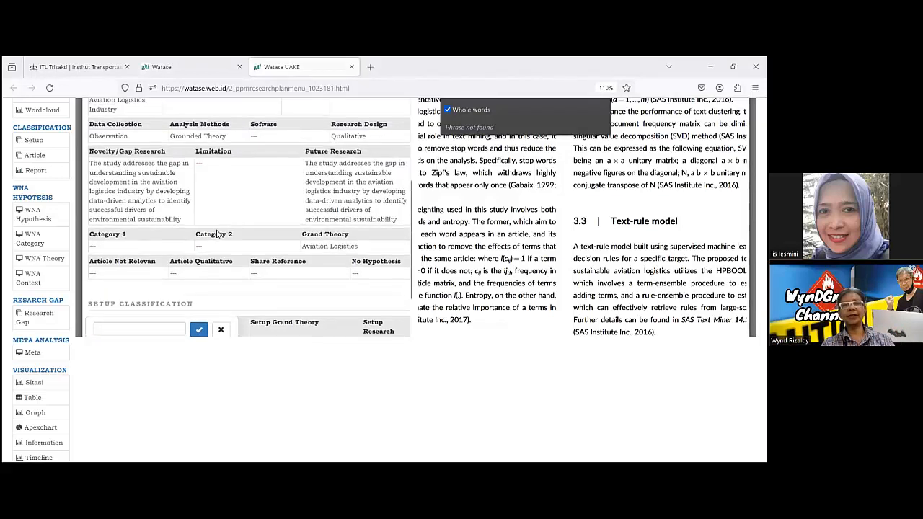
scroll(216, 234, up, 2)
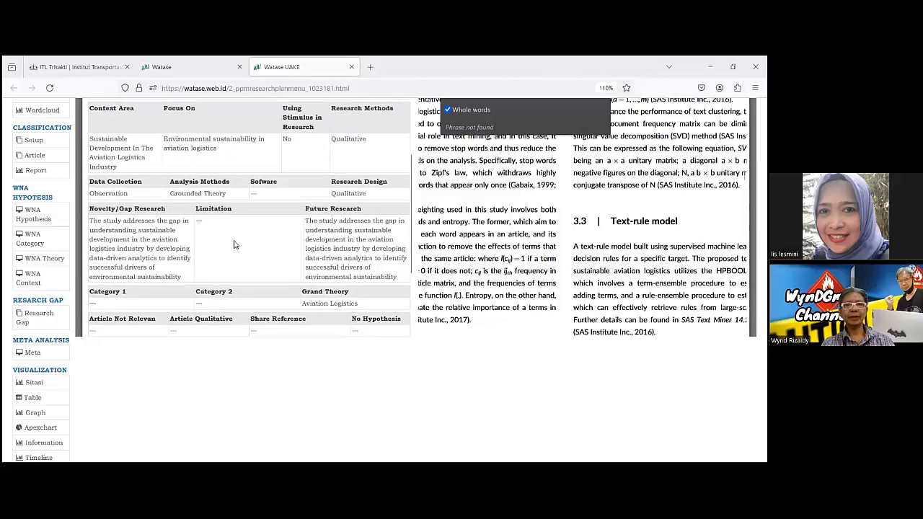
scroll(234, 245, up, 4)
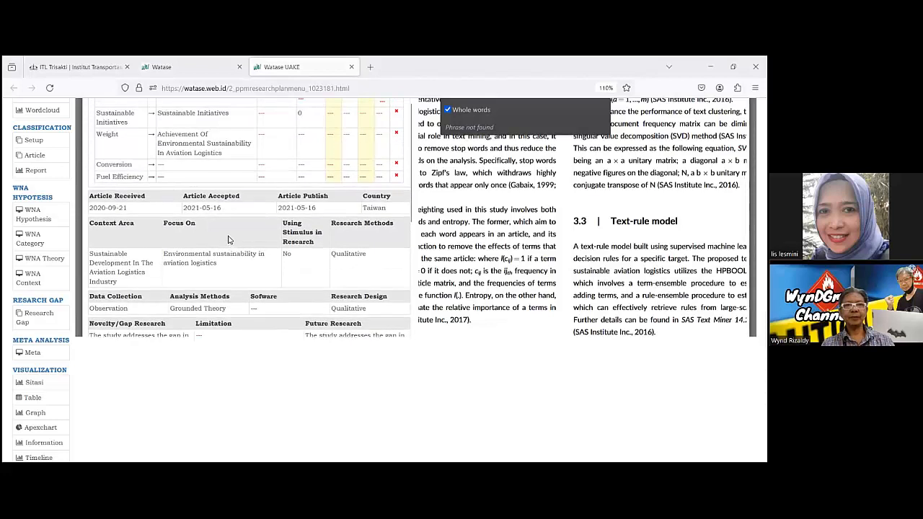
scroll(228, 241, up, 2)
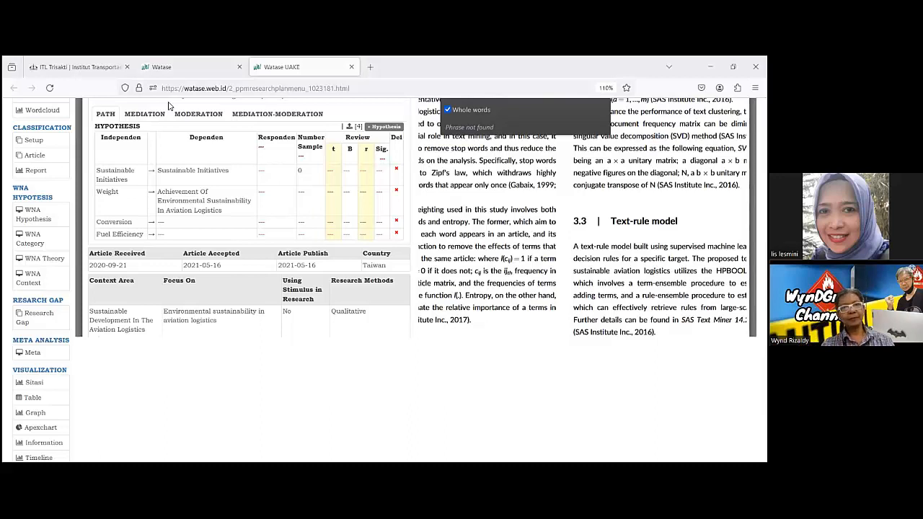
scroll(108, 293, down, 2)
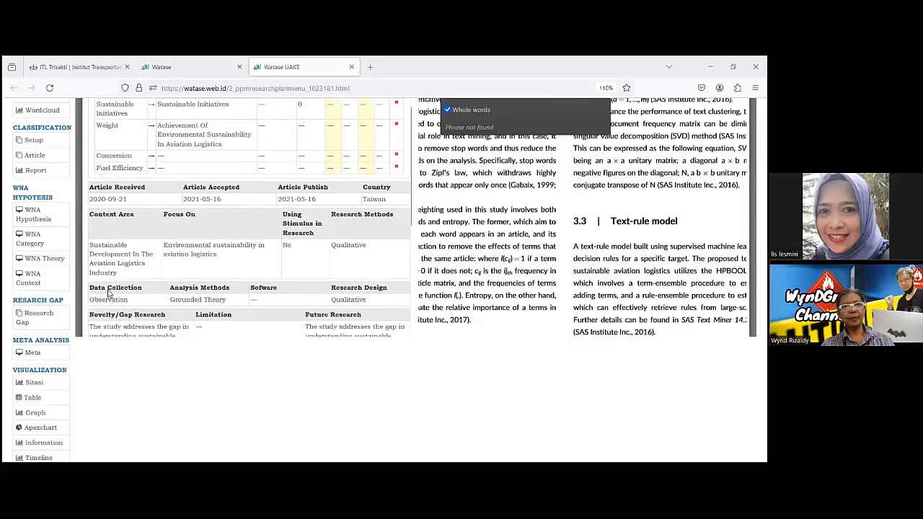
scroll(108, 293, up, 2)
scroll(108, 293, up, 3)
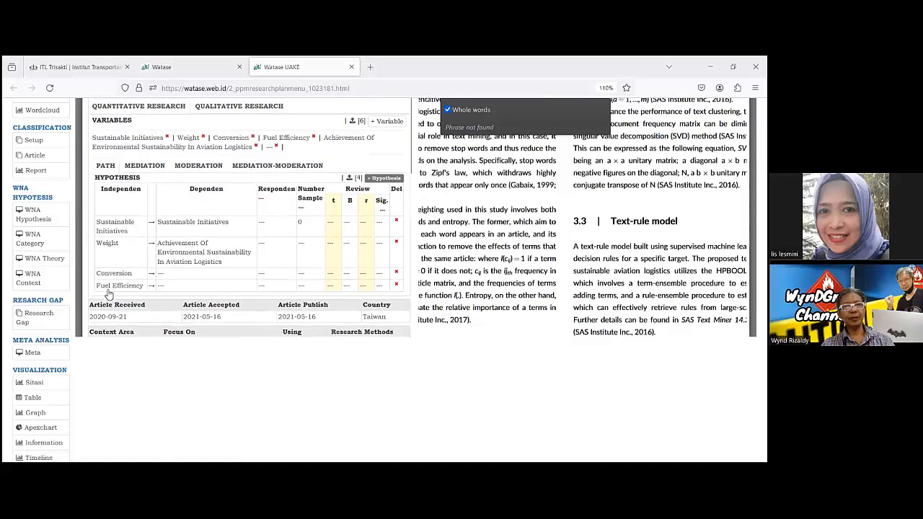
scroll(569, 281, up, 2)
Review the article PDF from the methods section back to the abstract, keywords and introduction.
scroll(568, 276, up, 5)
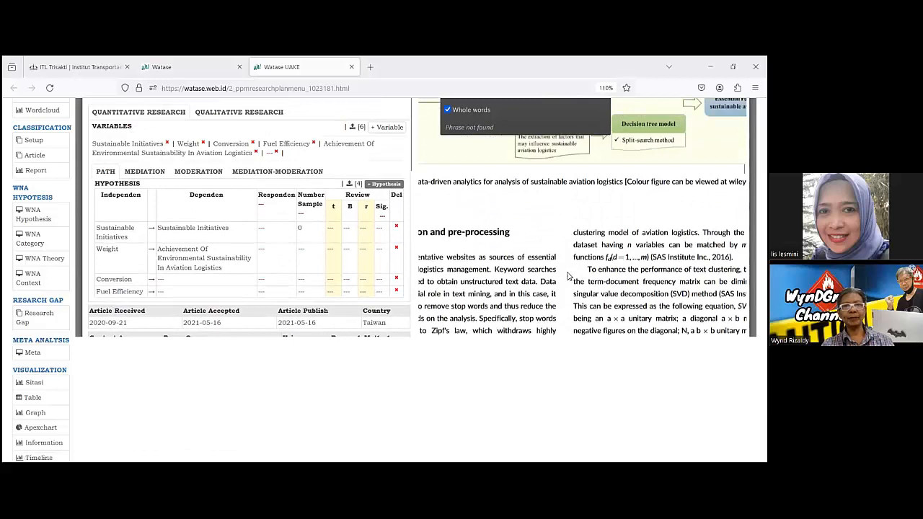
scroll(567, 276, up, 8)
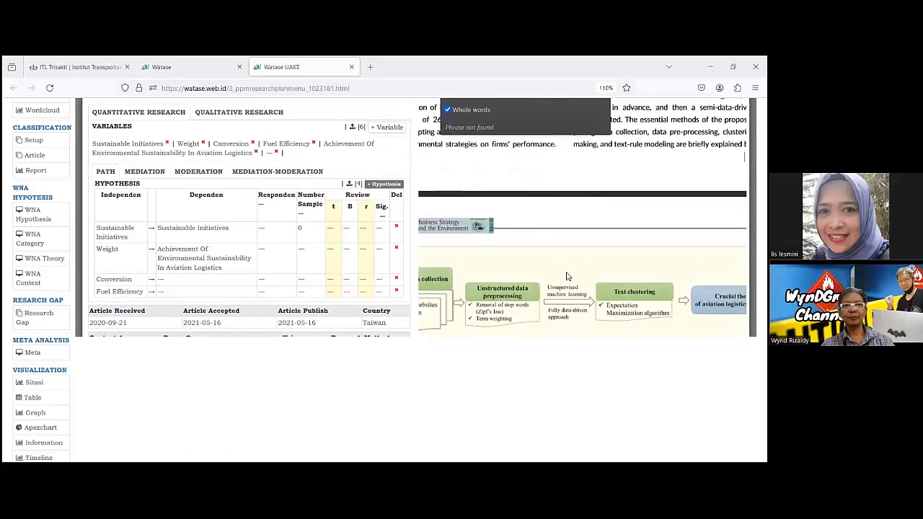
scroll(524, 263, up, 6)
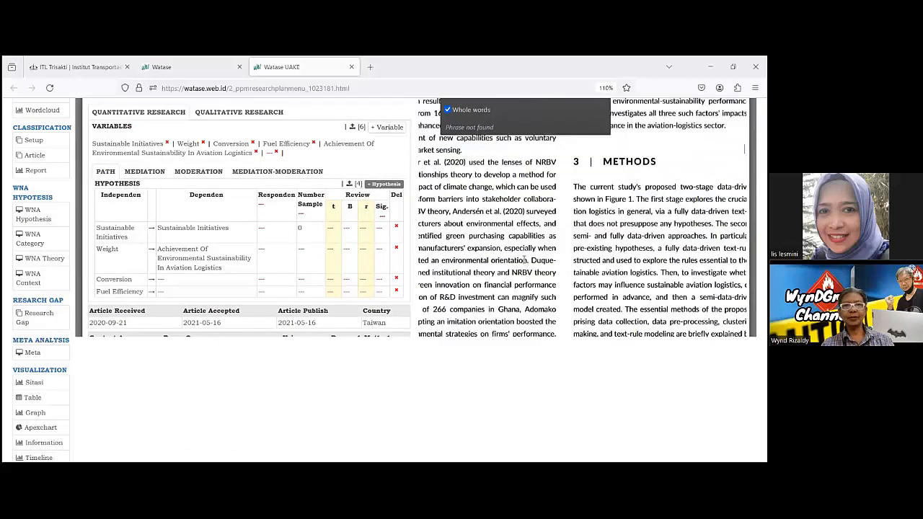
scroll(528, 265, up, 8)
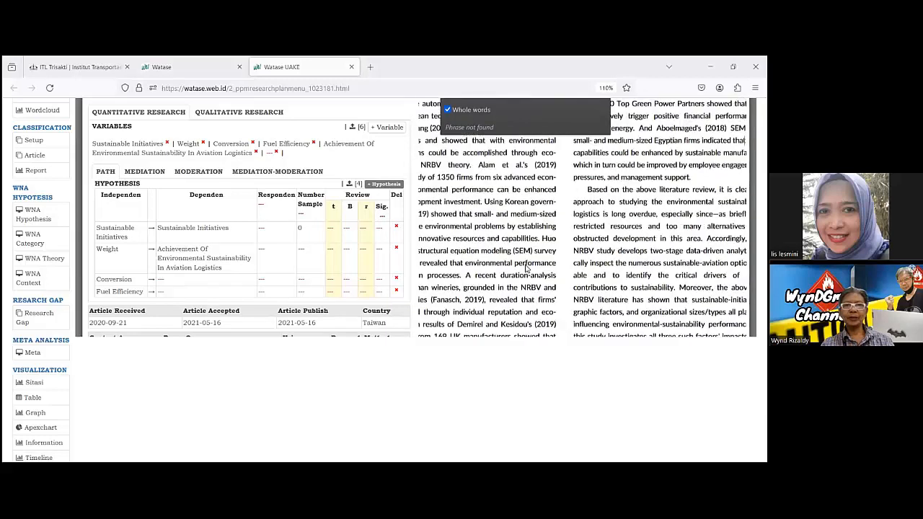
scroll(530, 266, up, 10)
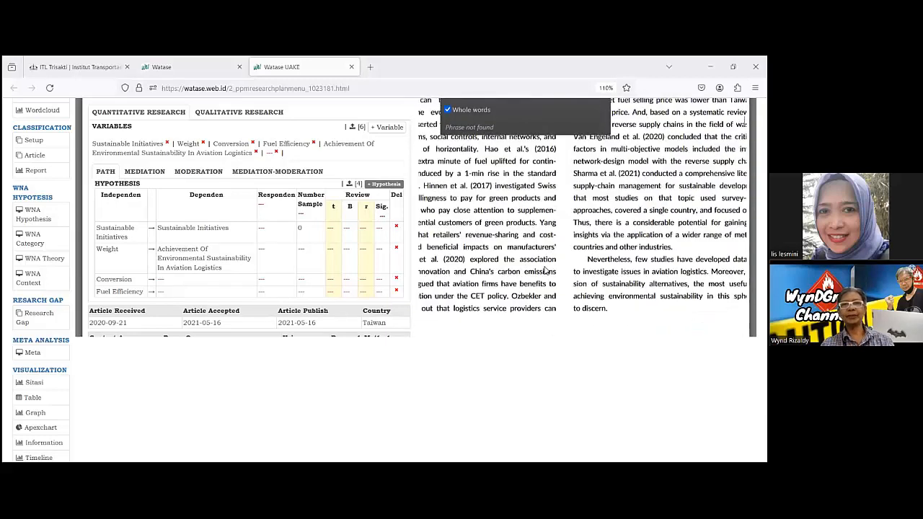
scroll(545, 271, up, 5)
scroll(545, 270, down, 2)
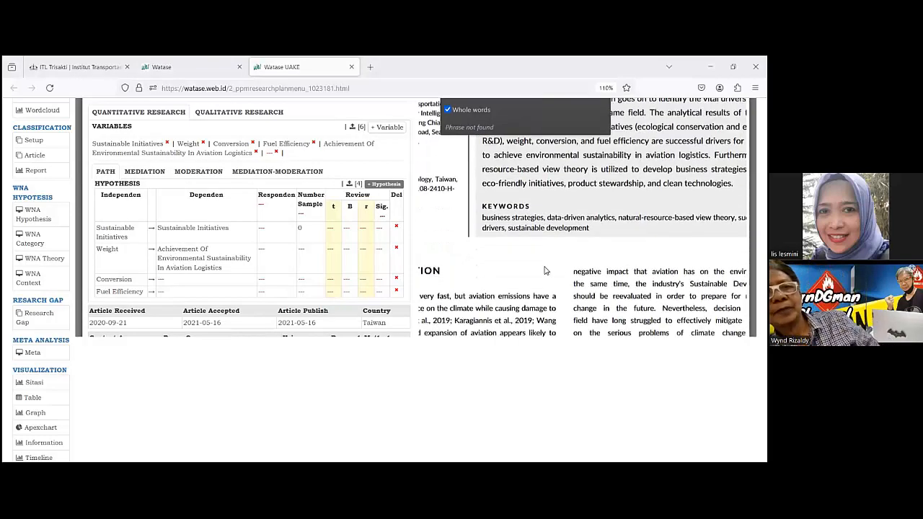
scroll(546, 270, up, 2)
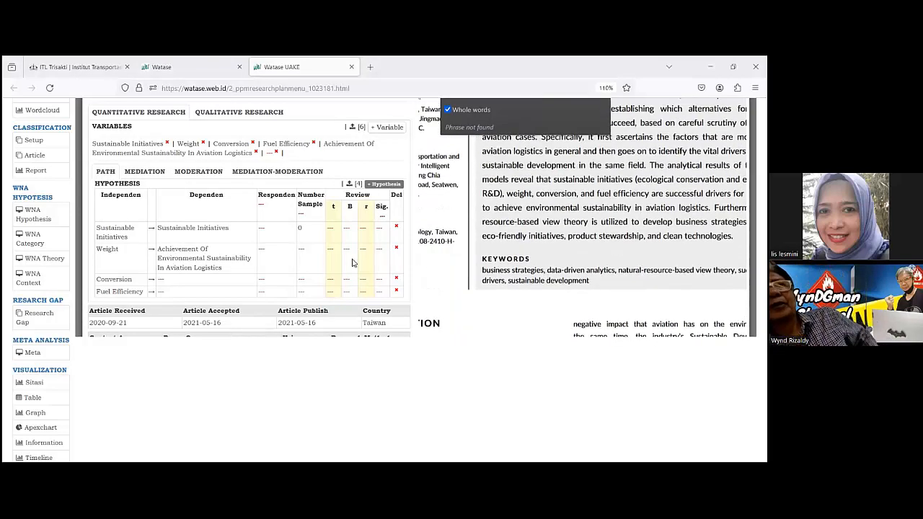
scroll(585, 270, up, 3)
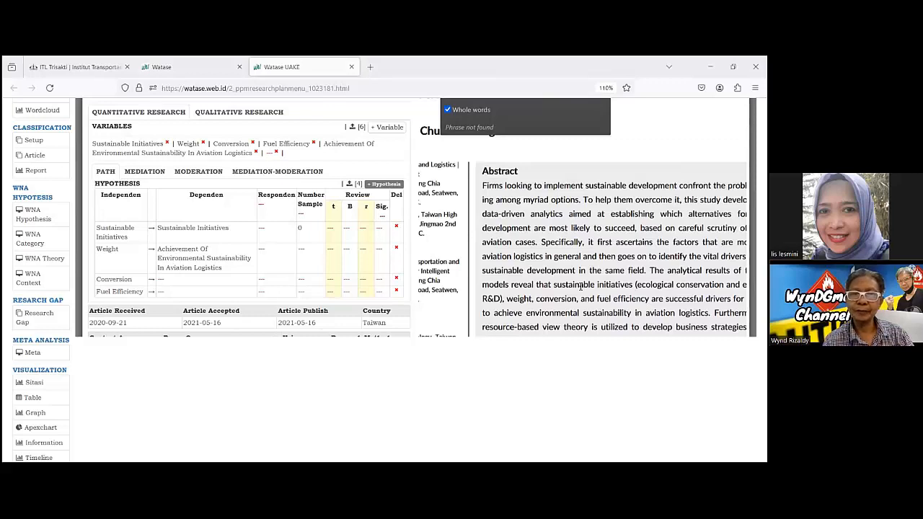
scroll(581, 287, down, 3)
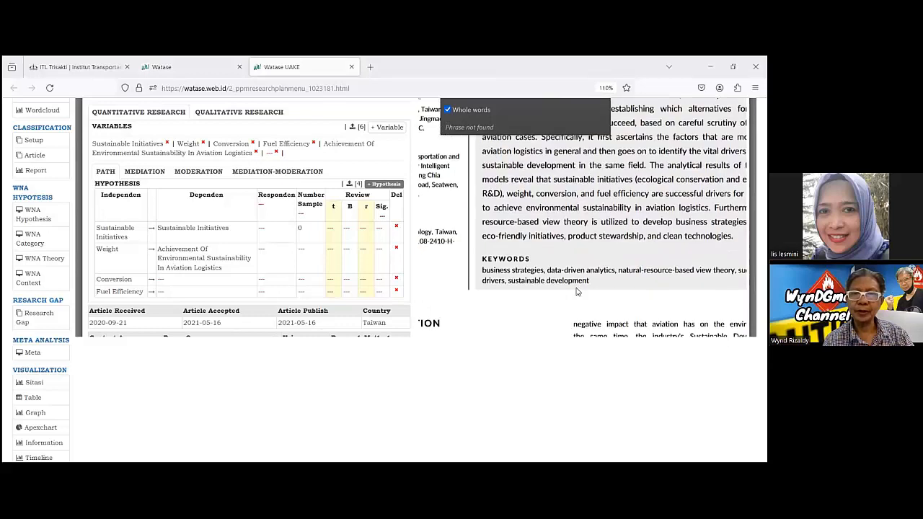
scroll(576, 291, down, 4)
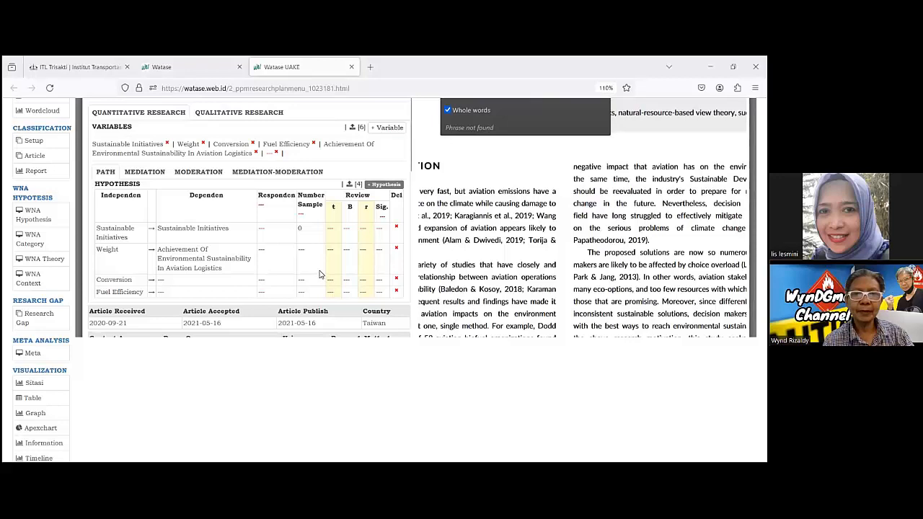
Review the extraction form from the variables to Setup Classification and open the empty Limitation field, leaving it unset.
scroll(321, 274, up, 3)
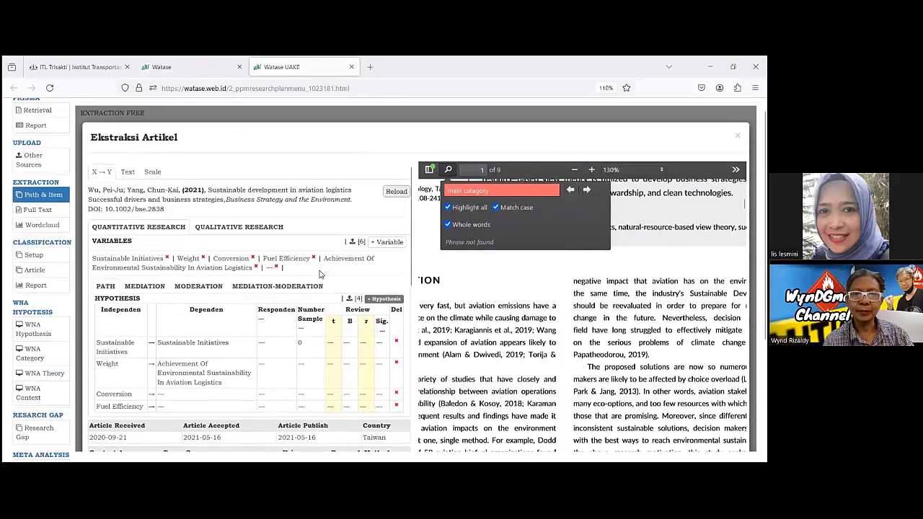
scroll(321, 274, down, 3)
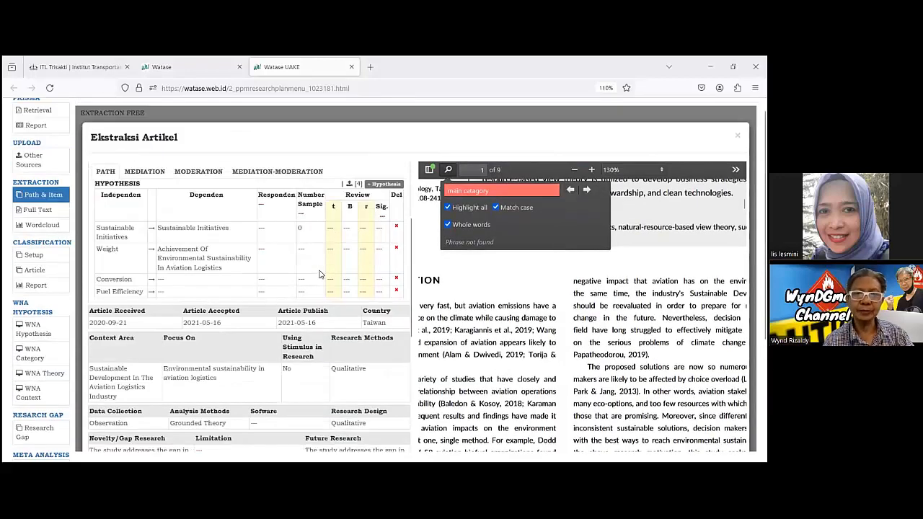
scroll(321, 274, down, 2)
scroll(282, 283, down, 1)
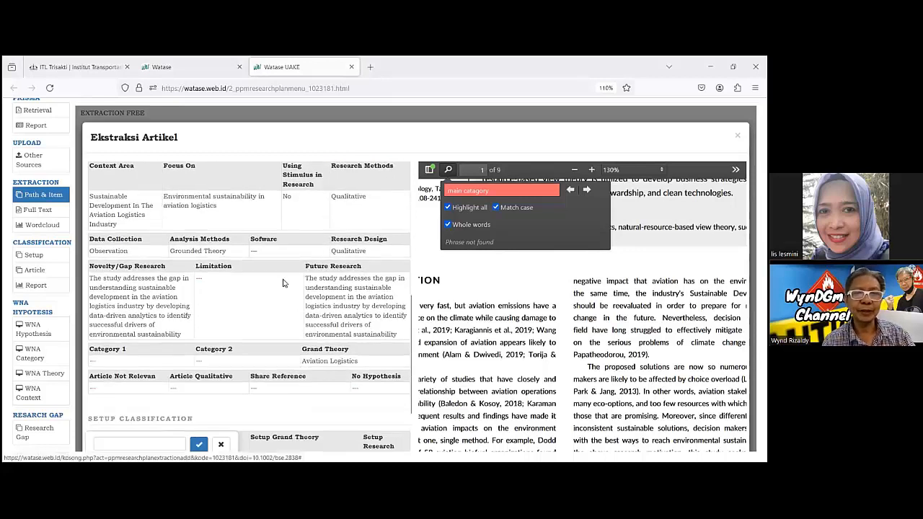
scroll(209, 238, down, 2)
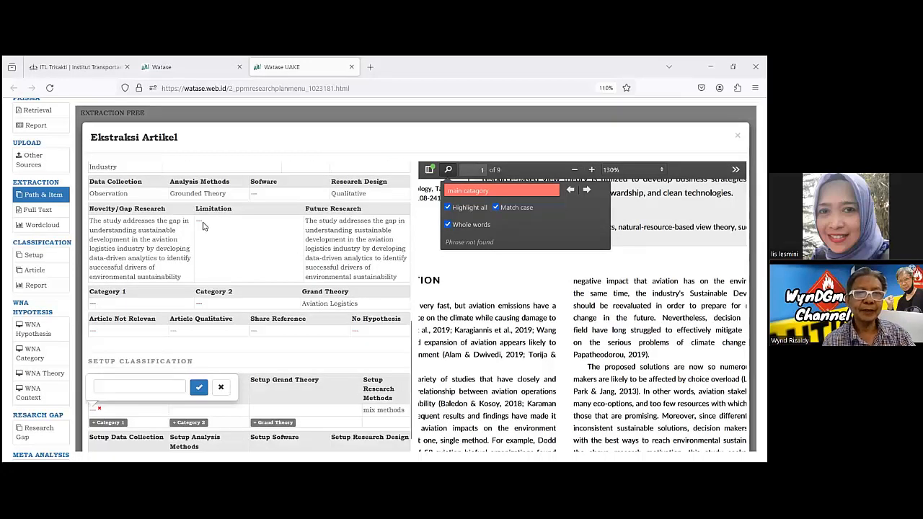
click(202, 223)
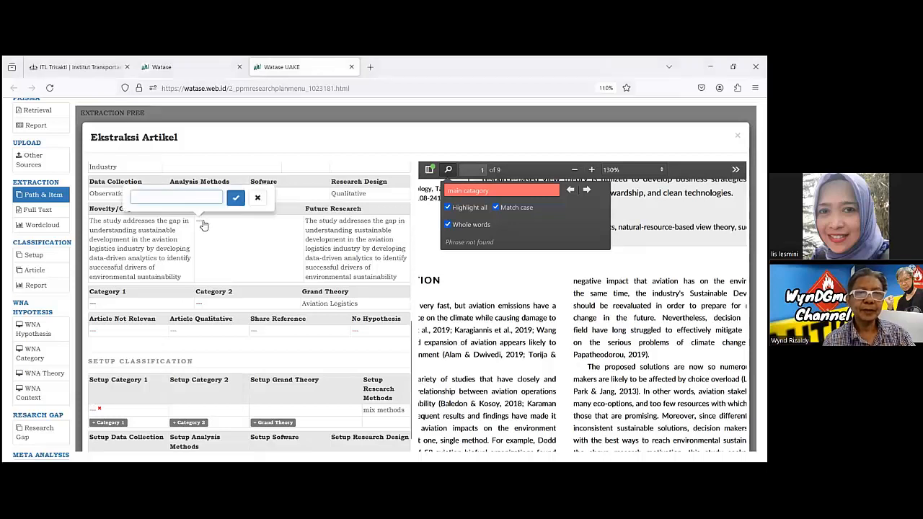
click(257, 199)
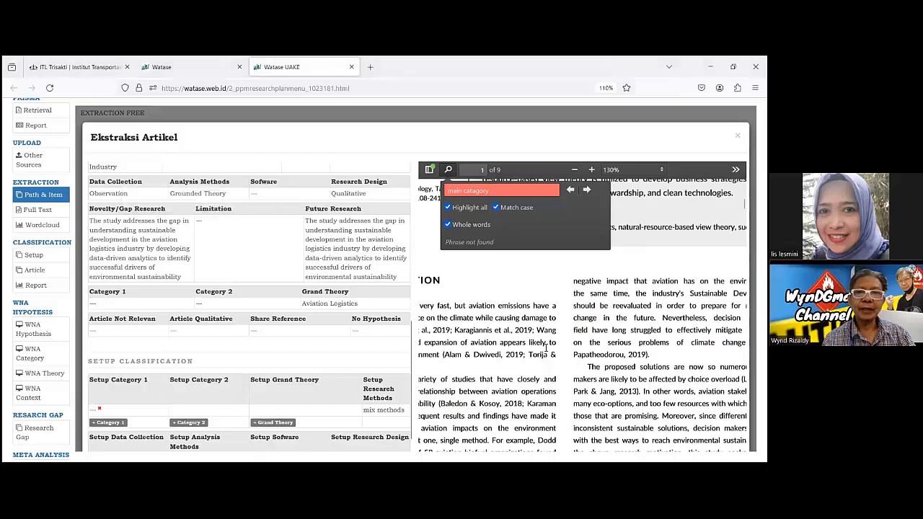
Read the article PDF from the introduction through the literature review on environmentally sustainable operations.
scroll(547, 352, down, 1)
scroll(560, 351, down, 5)
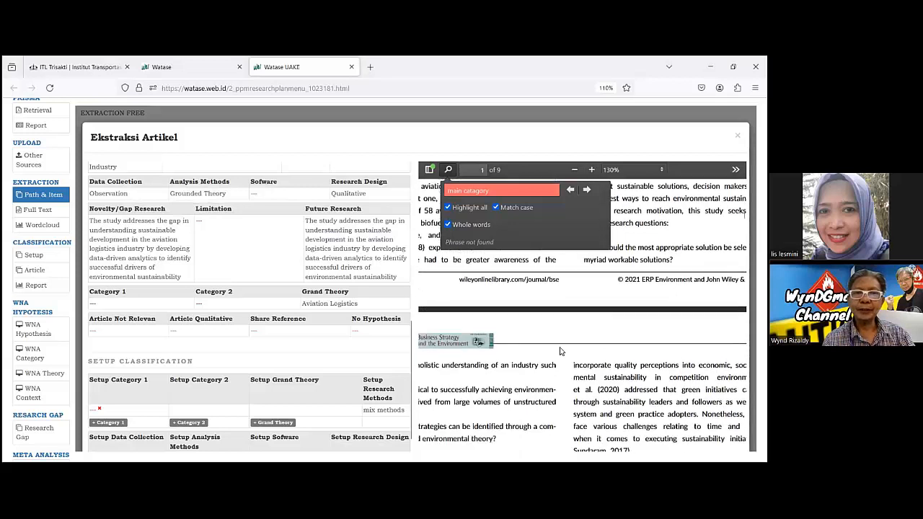
scroll(560, 351, down, 5)
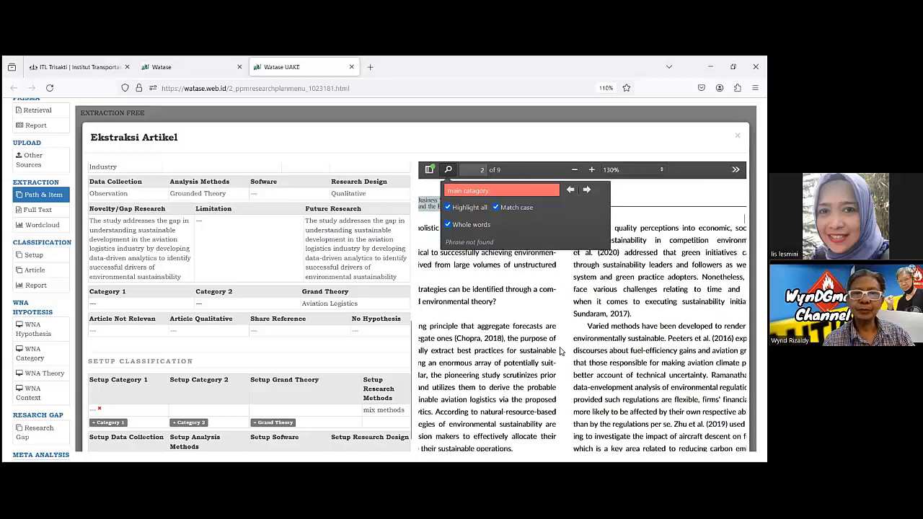
scroll(560, 356, down, 1)
scroll(560, 355, down, 3)
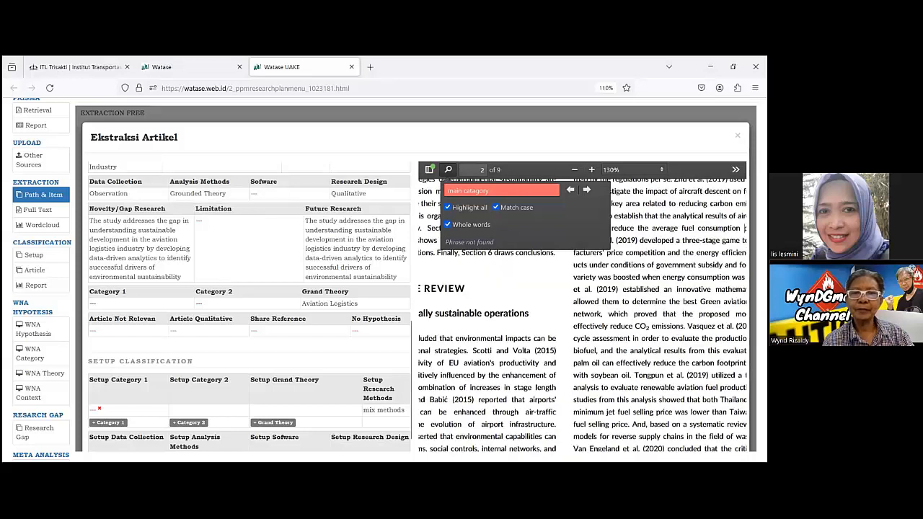
scroll(581, 310, down, 8)
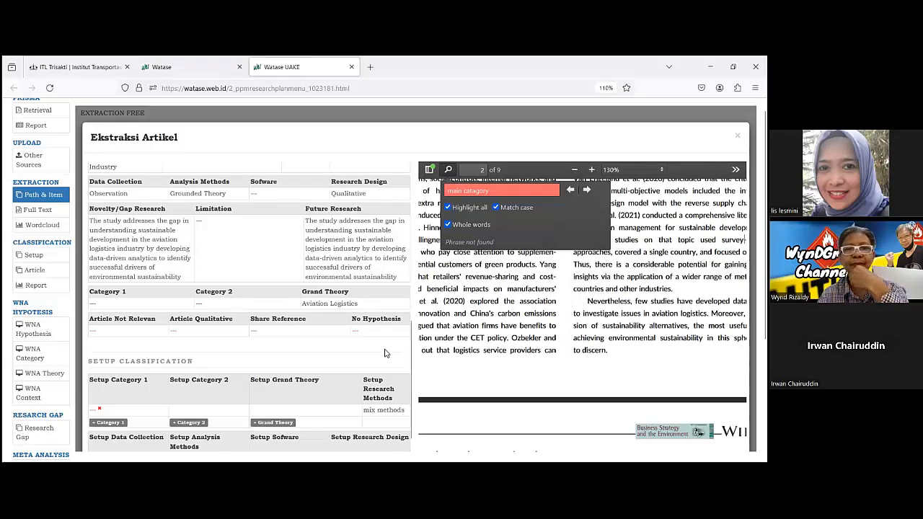
Check the options offered for Article Not Relevan and open the No Hypothesis field, leaving both unset.
scroll(383, 354, down, 1)
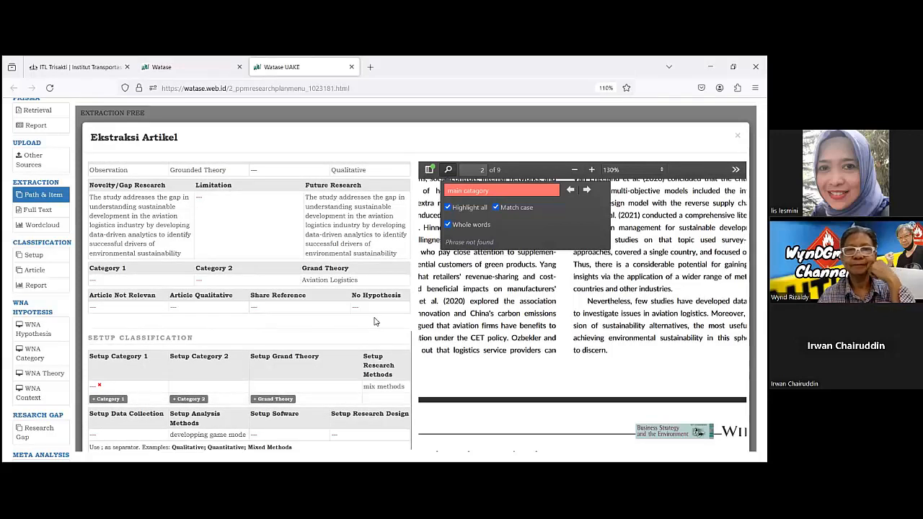
click(93, 308)
click(112, 285)
click(112, 285)
click(112, 285)
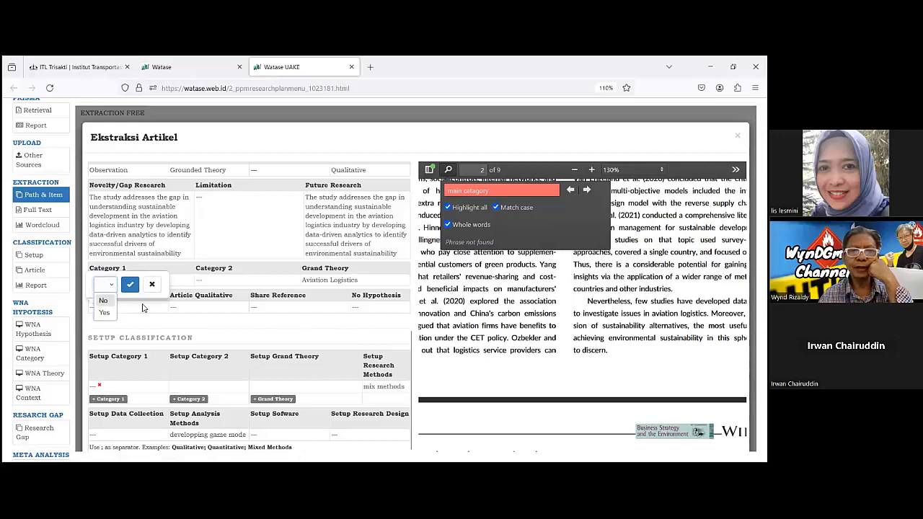
click(153, 287)
click(153, 286)
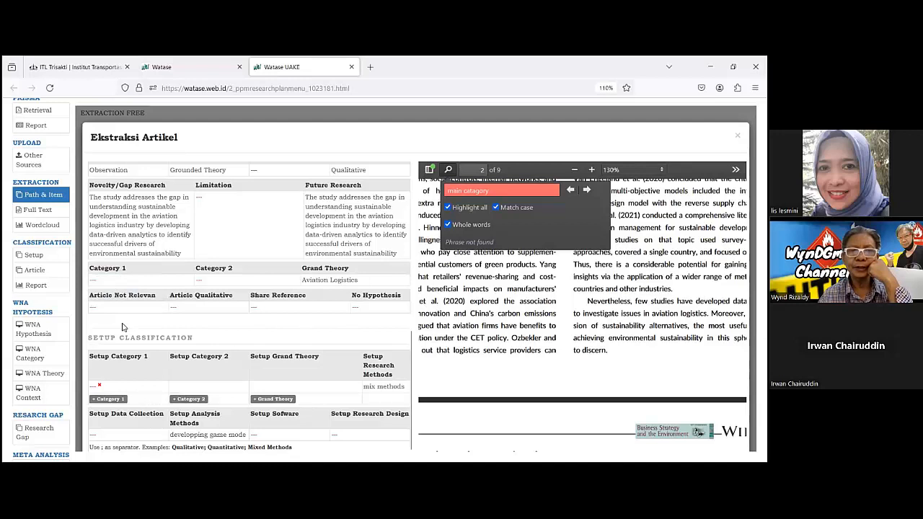
click(356, 311)
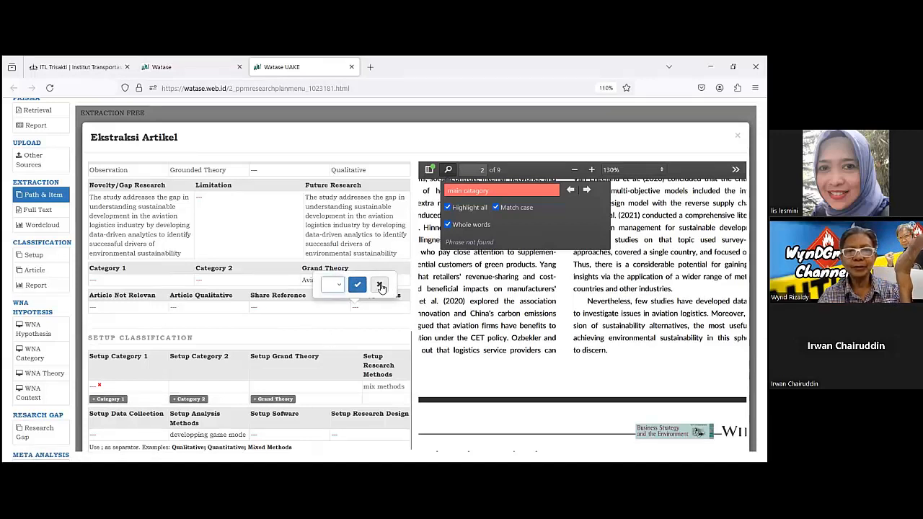
click(379, 285)
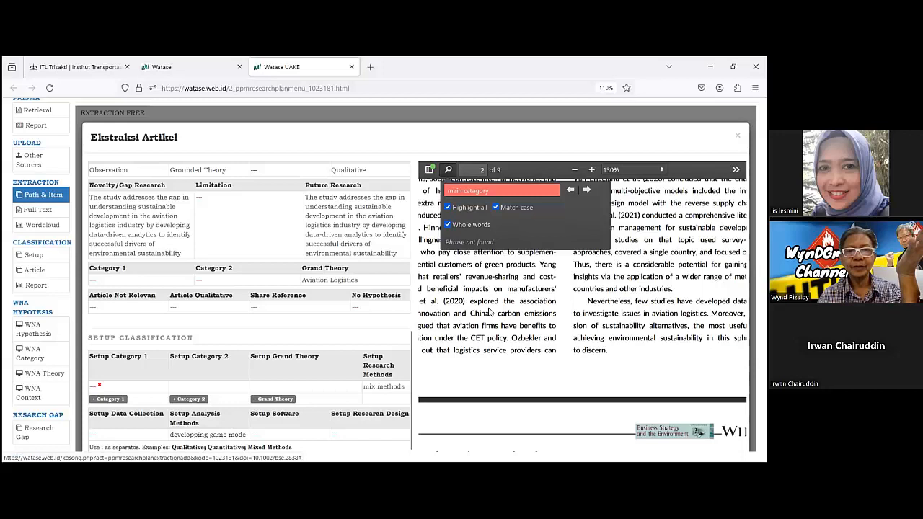
Read the PDF's natural-resource-based view theory section and check the options offered for No Hypothesis, leaving the field unset.
scroll(482, 312, down, 2)
scroll(470, 353, down, 4)
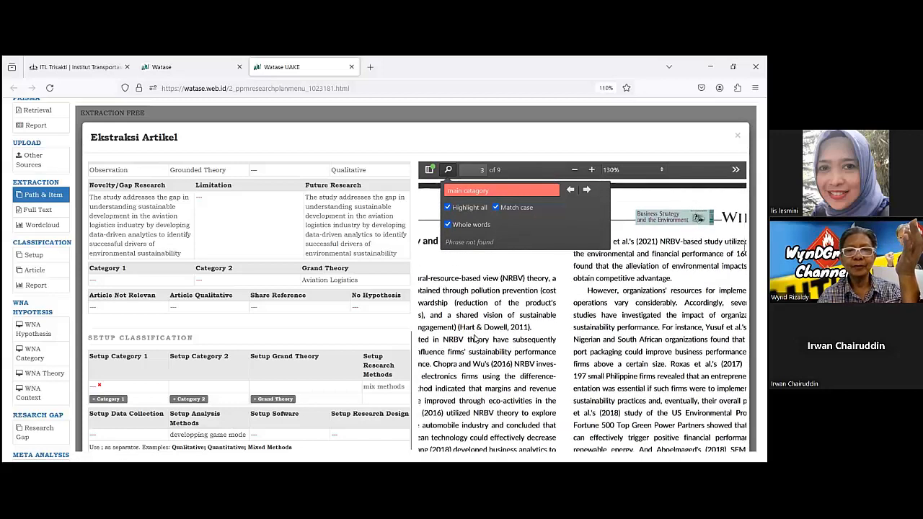
scroll(475, 338, down, 1)
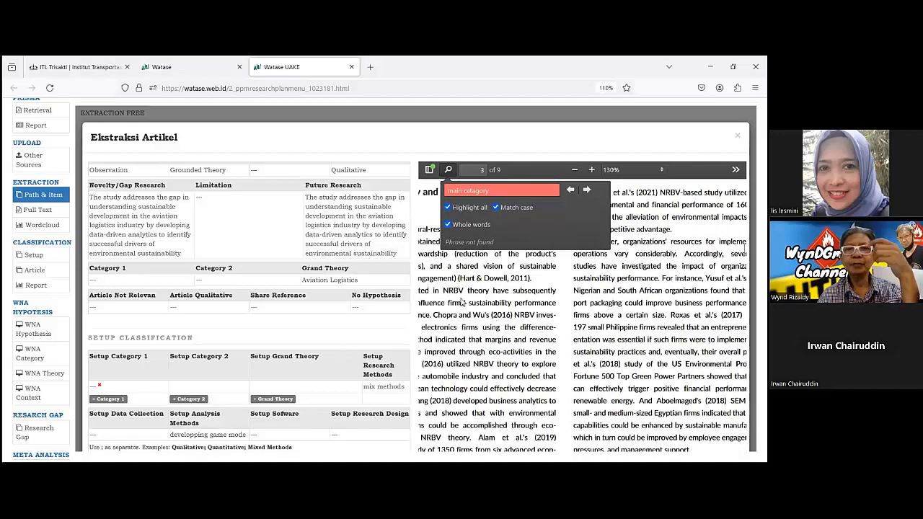
click(355, 309)
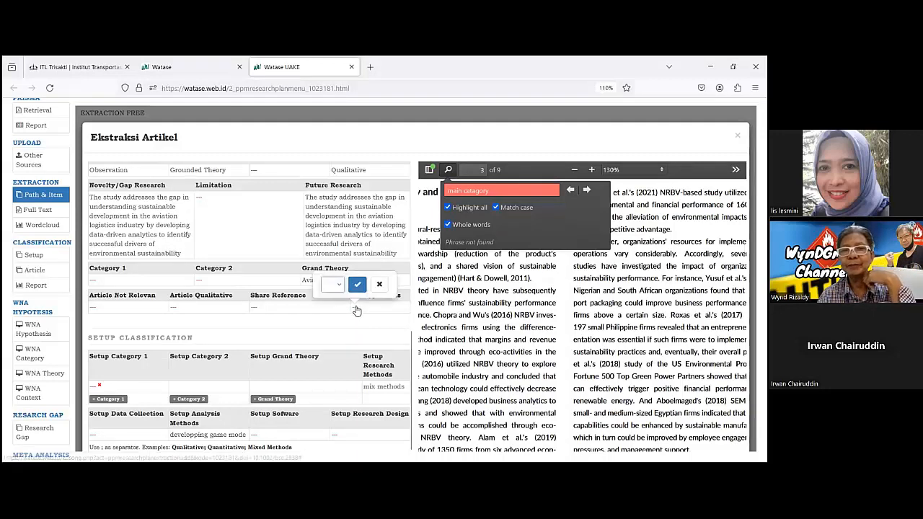
click(333, 287)
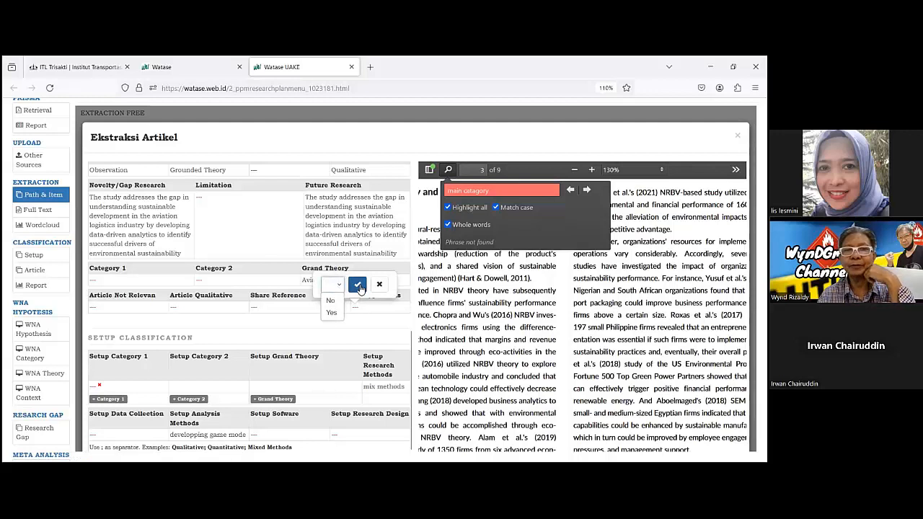
click(378, 284)
Search the article PDF for "hypothesis".
click(453, 191)
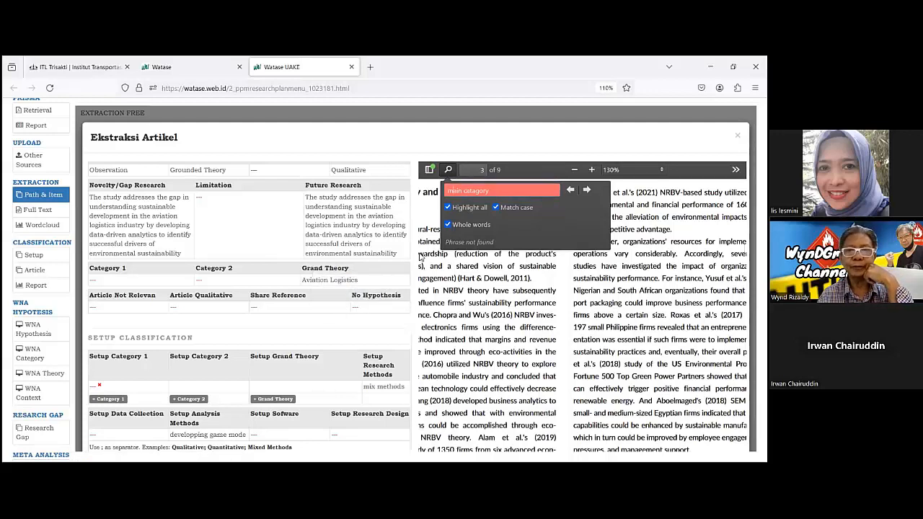
key(Delete)
key(Delete)
key(Delete)
key(Delete)
key(Delete)
key(Delete)
key(Delete)
key(Delete)
key(Delete)
key(Delete)
key(Delete)
key(Delete)
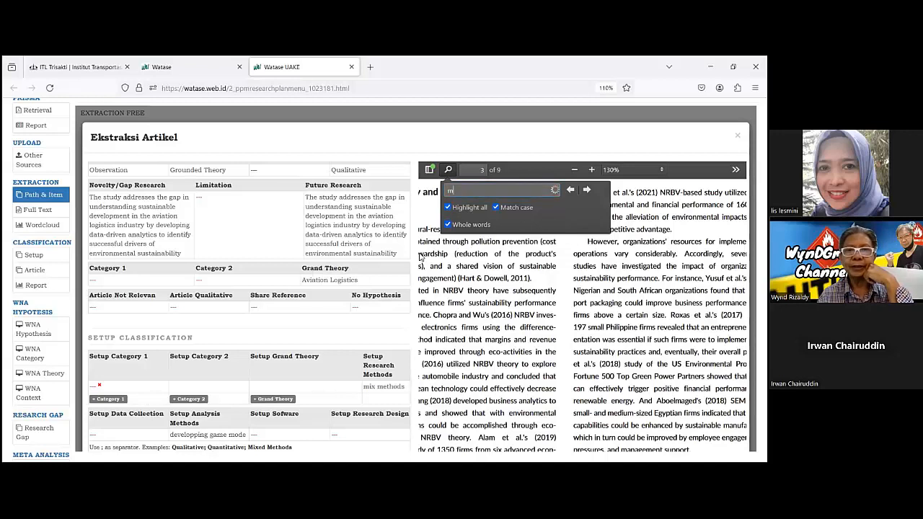
key(BackSpace)
text(hup)
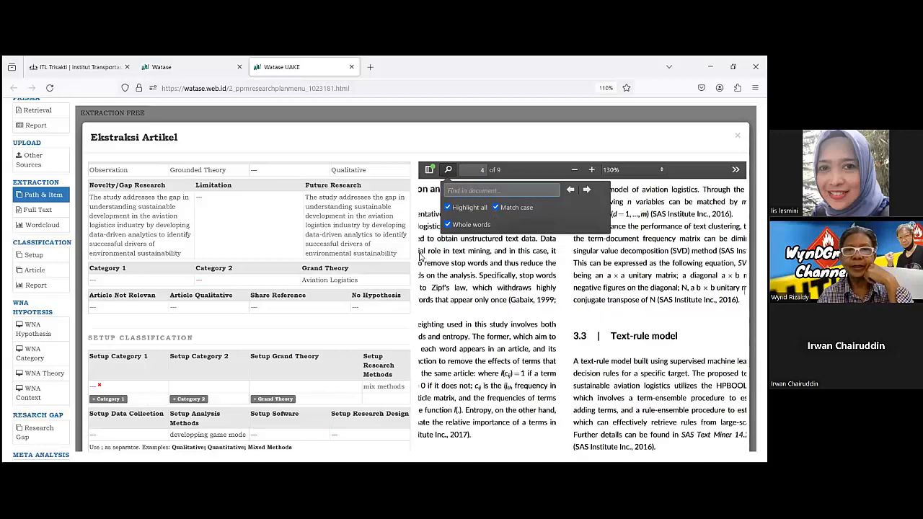
text(othesis)
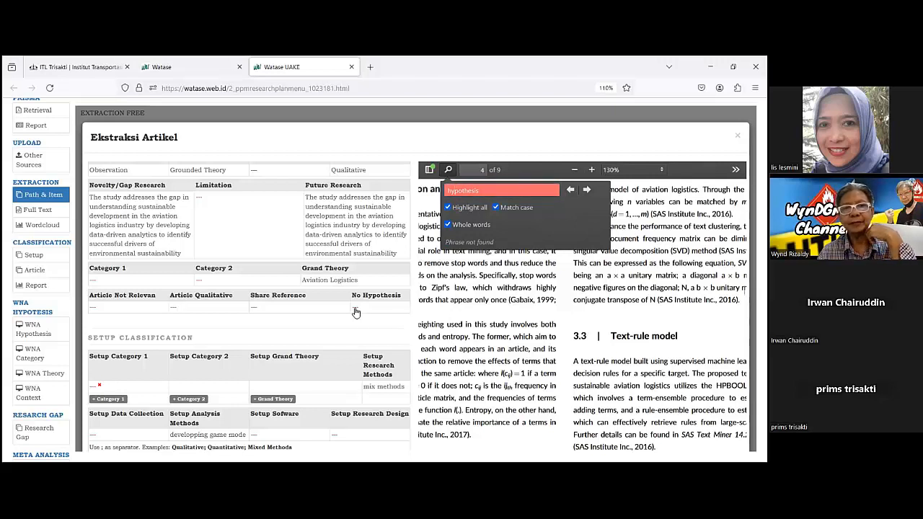
Set the article's No Hypothesis field to No.
click(344, 287)
click(334, 285)
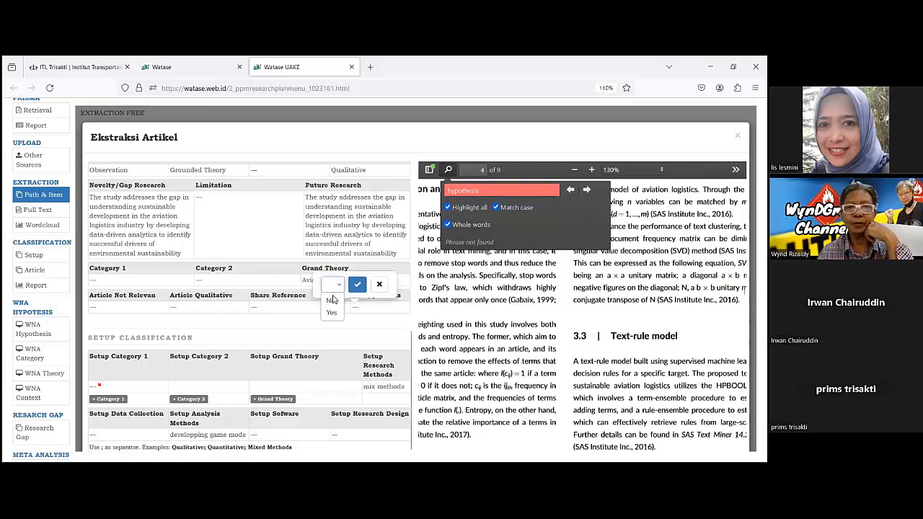
click(330, 303)
click(357, 287)
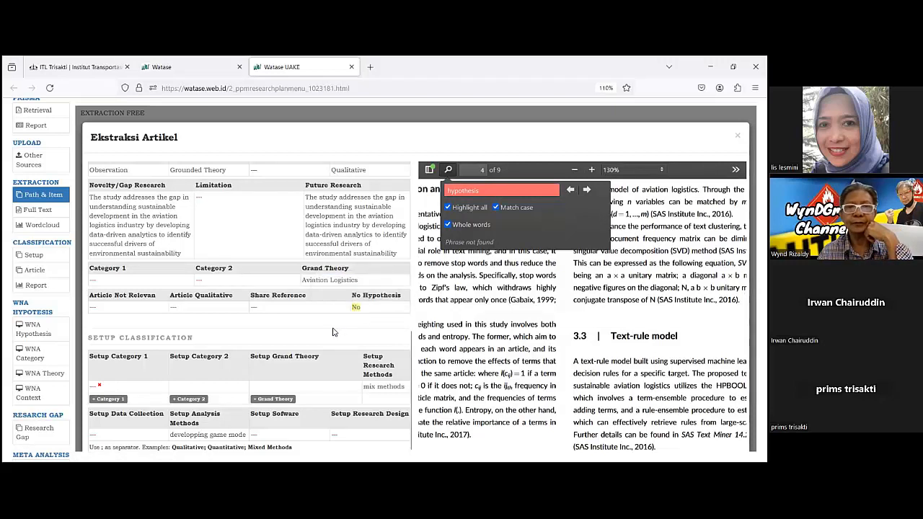
Check the options offered for Article Qualitative, leaving the field unset.
scroll(283, 323, down, 1)
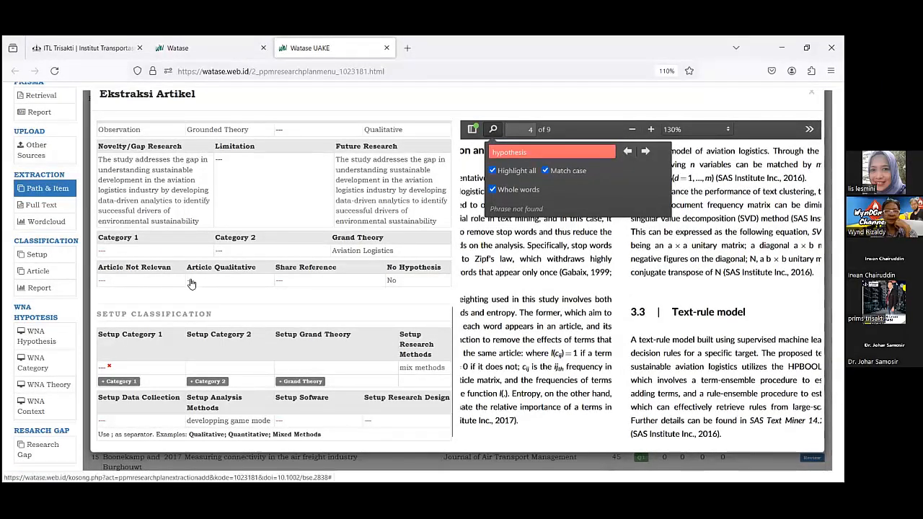
click(191, 281)
click(172, 256)
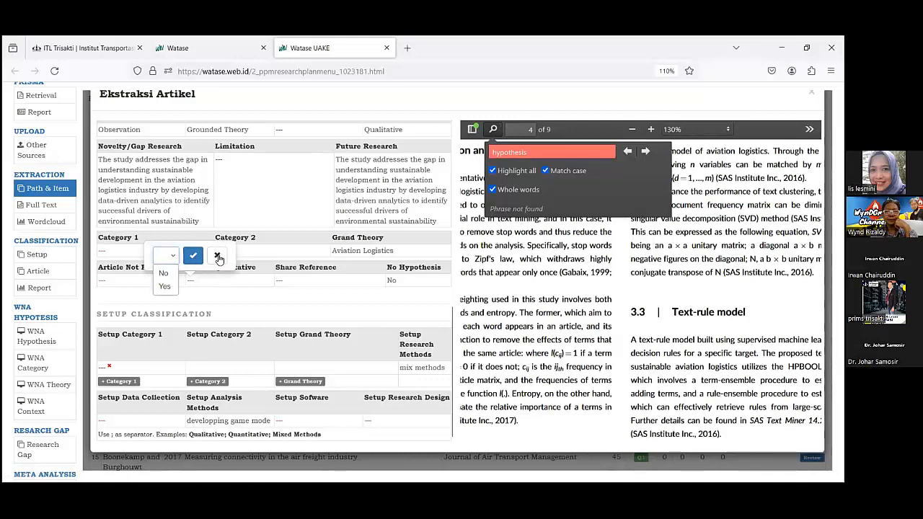
click(234, 298)
Review the extraction form from the setup classification up to the variables and hypothesis table, then back to the research method fields.
scroll(288, 301, down, 3)
scroll(294, 303, up, 3)
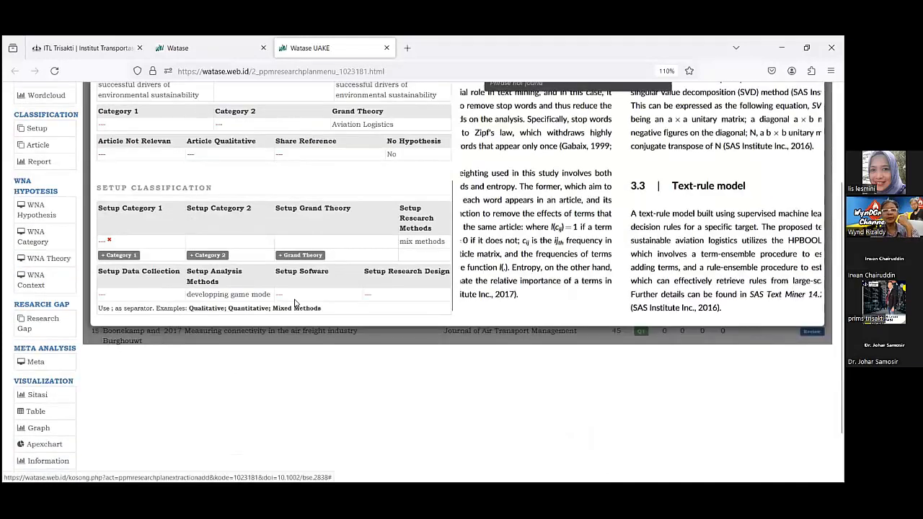
scroll(294, 302, up, 3)
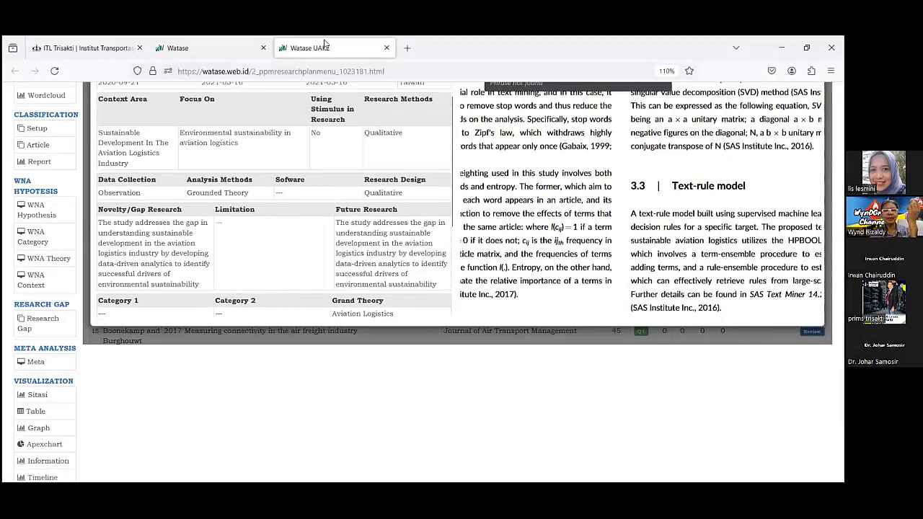
scroll(241, 189, up, 5)
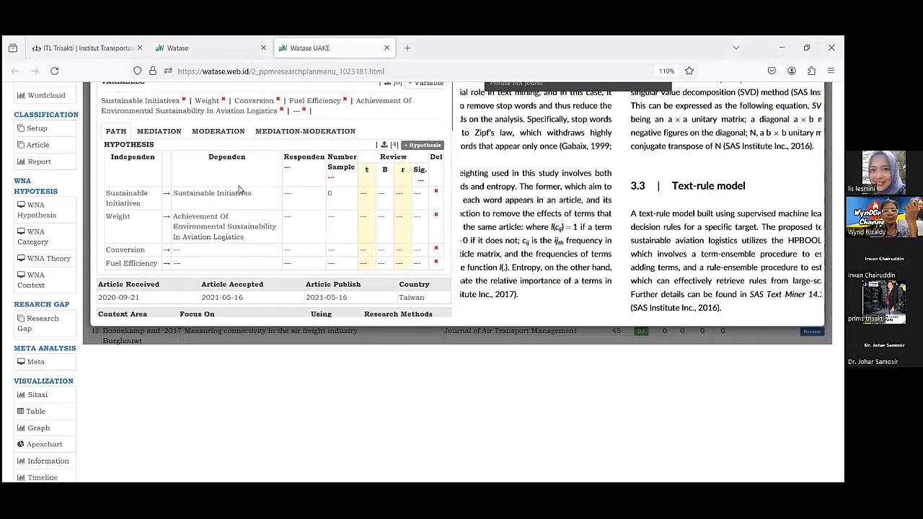
scroll(205, 186, up, 1)
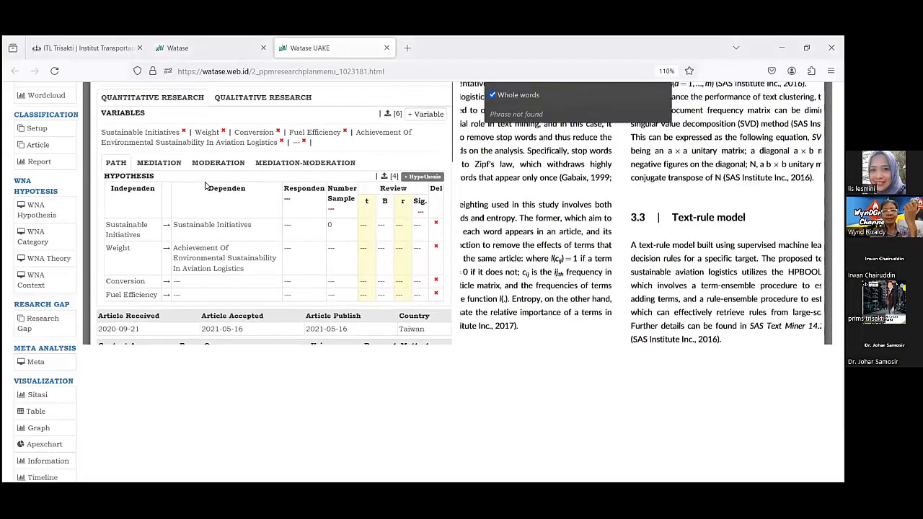
scroll(203, 177, down, 3)
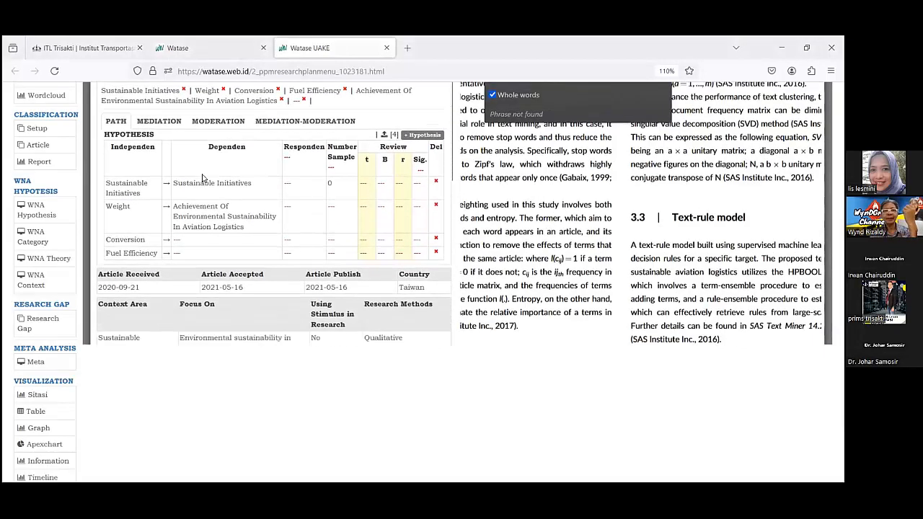
scroll(203, 178, down, 3)
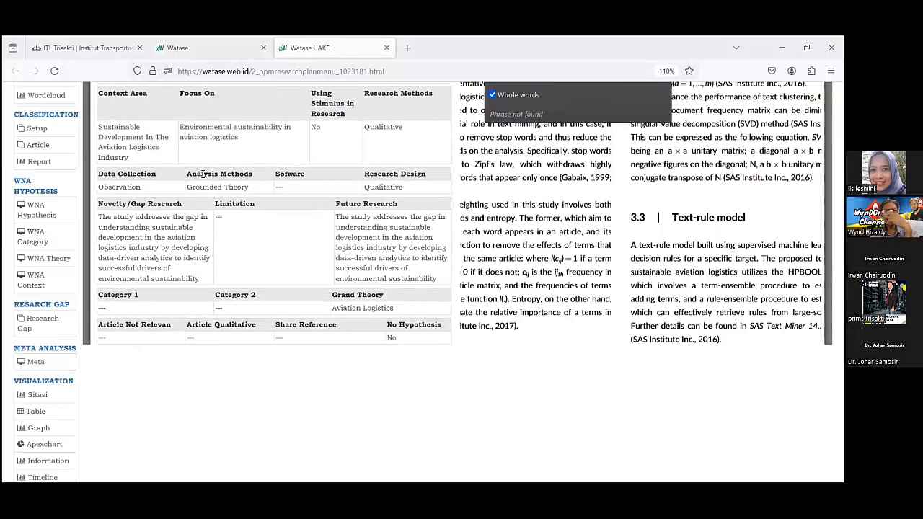
scroll(203, 177, down, 2)
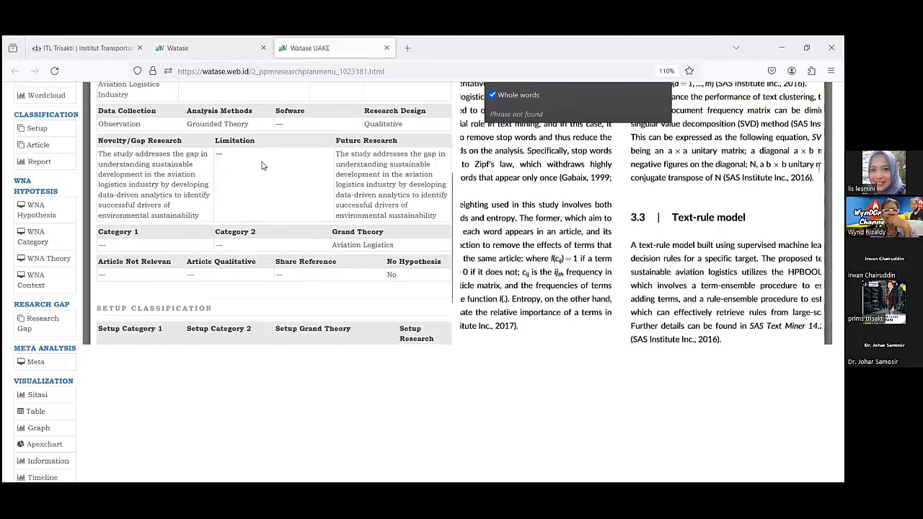
scroll(517, 171, up, 4)
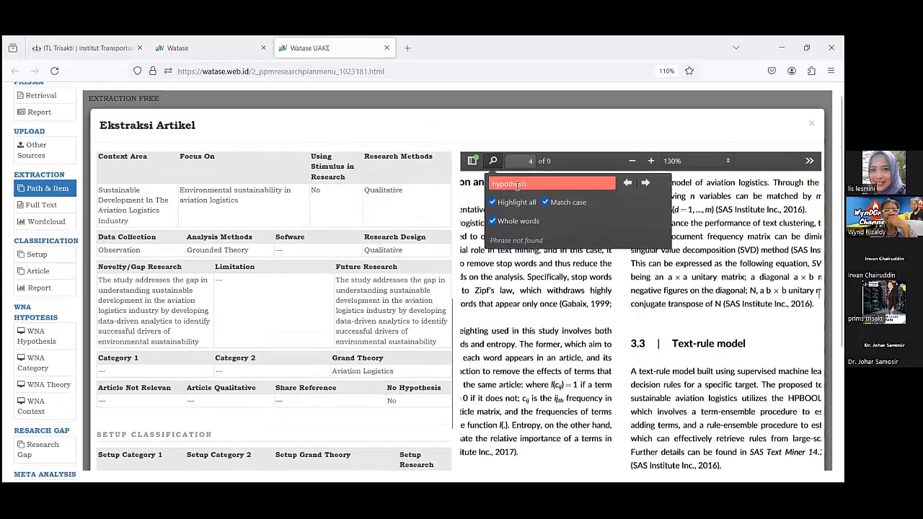
Search the article PDF for "data collection".
click(537, 180)
key(BackSpace)
key(BackSpace)
key(BackSpace)
key(BackSpace)
key(BackSpace)
key(BackSpace)
key(BackSpace)
key(BackSpace)
key(BackSpace)
key(BackSpace)
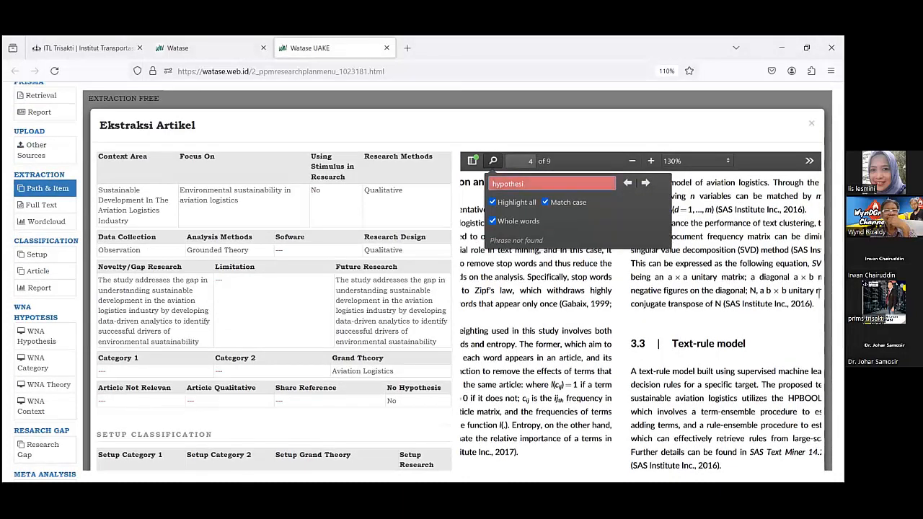
text(data)
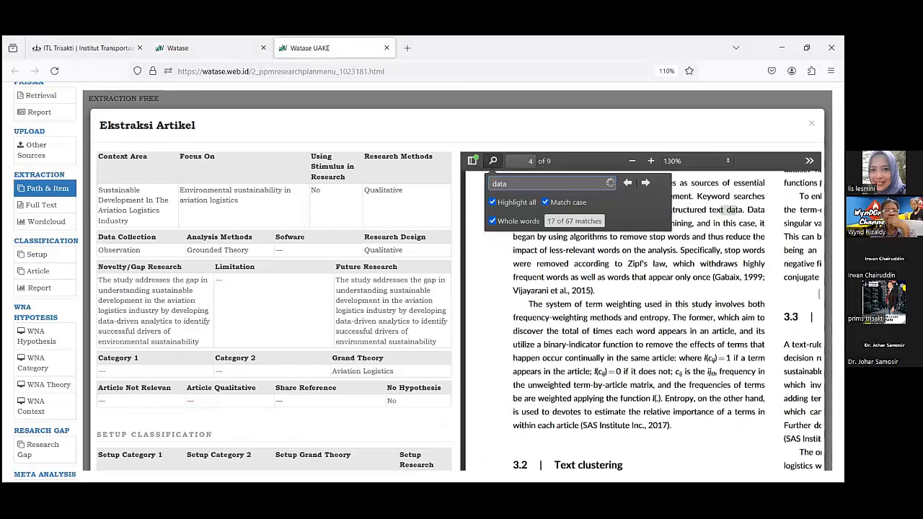
text( collection)
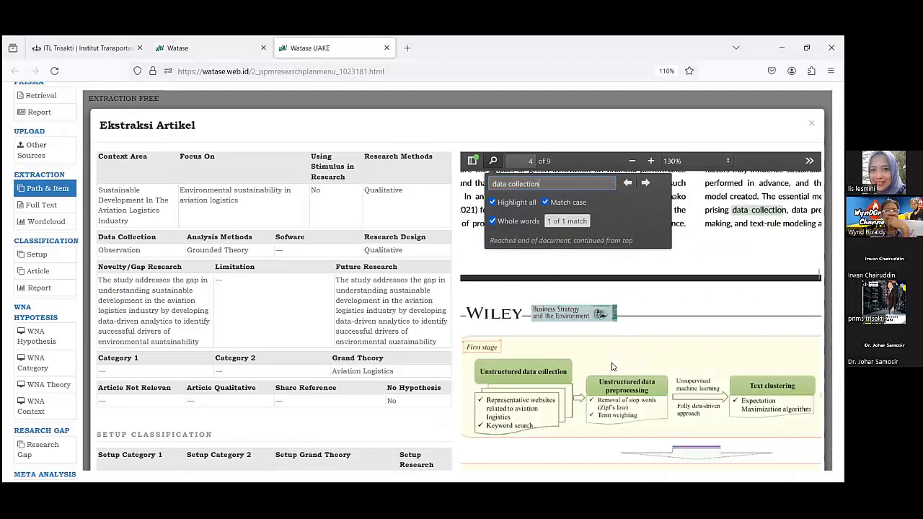
Read the PDF's two-stage analytics passage mentioning data collection and the first-stage diagram on unstructured data collection.
scroll(614, 366, down, 1)
scroll(614, 366, down, 1)
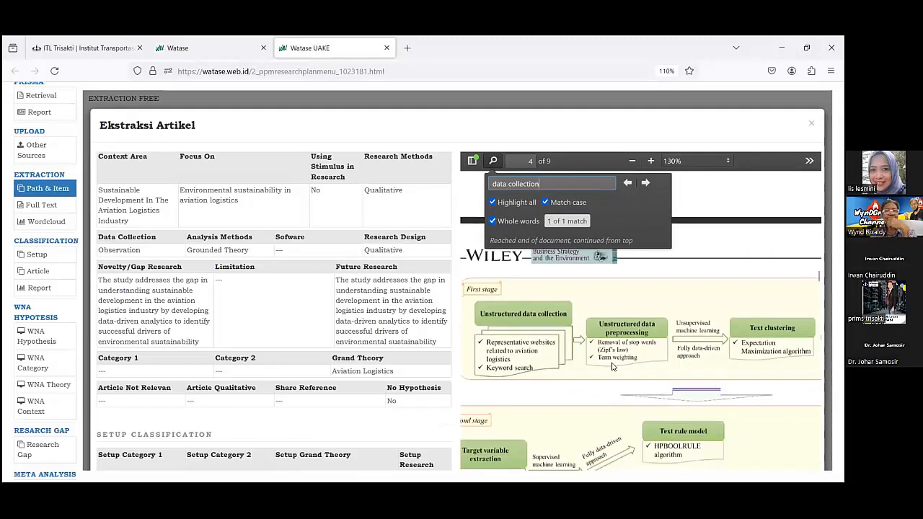
scroll(585, 367, down, 1)
scroll(581, 364, up, 1)
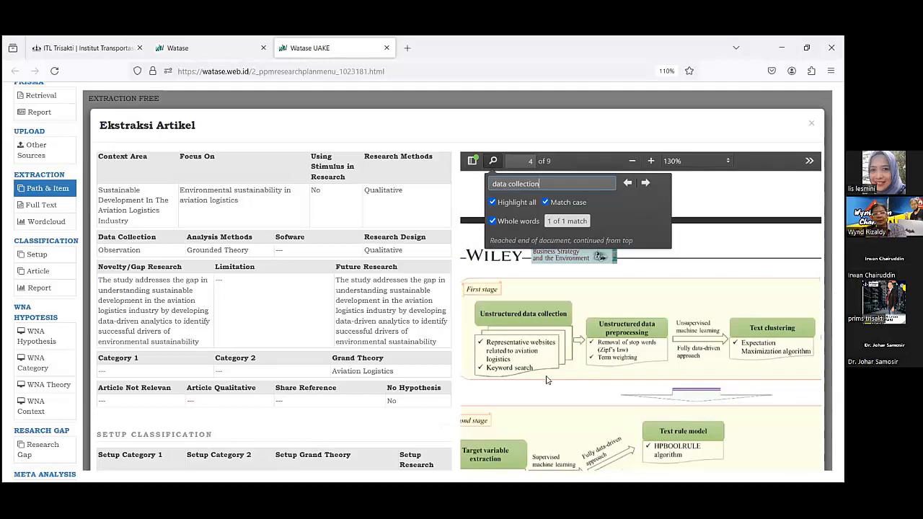
scroll(542, 380, up, 1)
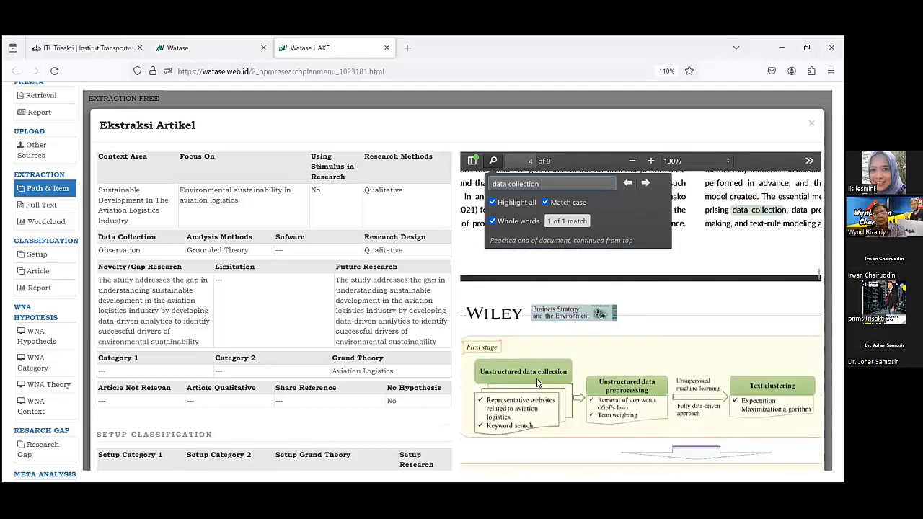
scroll(536, 383, down, 1)
scroll(536, 383, up, 1)
scroll(738, 226, up, 1)
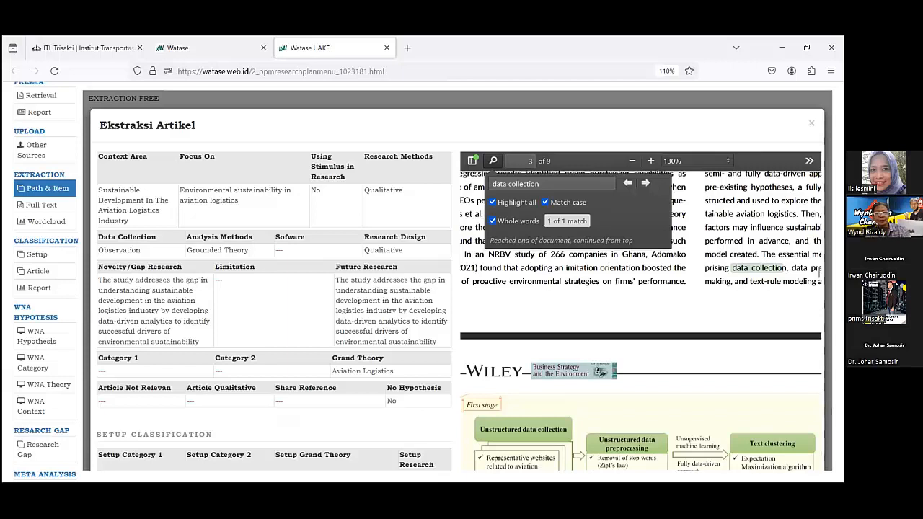
scroll(820, 268, right, 3)
scroll(819, 270, right, 3)
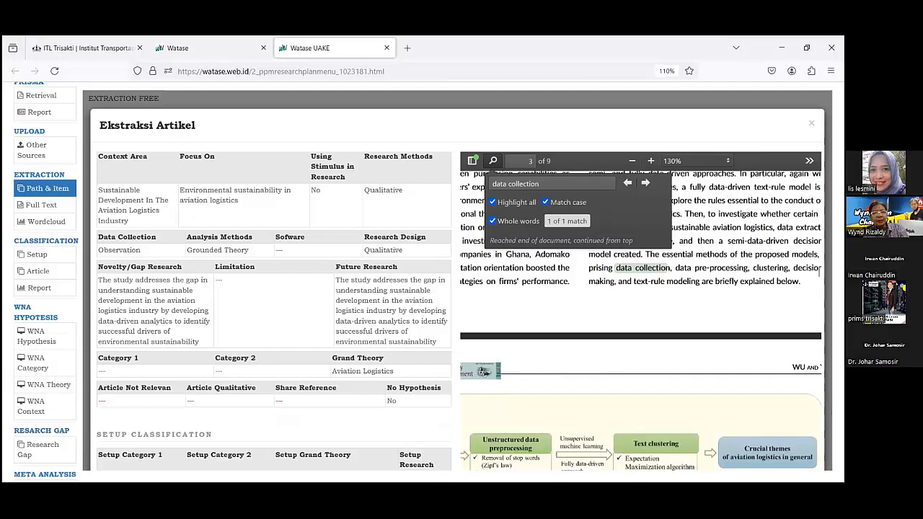
scroll(819, 270, up, 1)
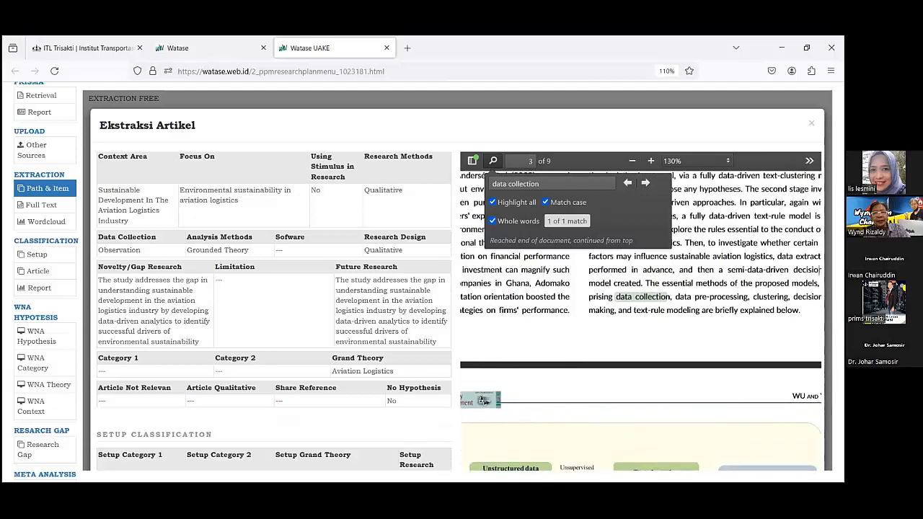
scroll(667, 463, up, 2)
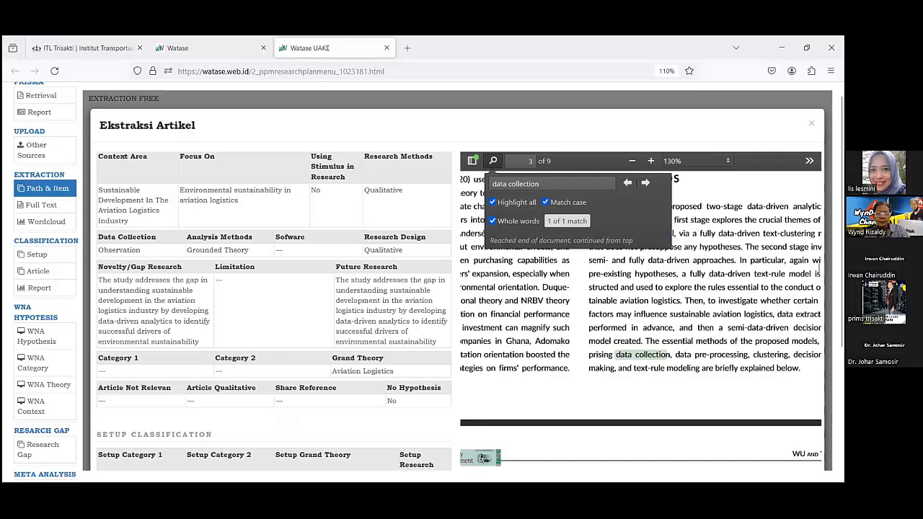
Check the options offered for Data Collection, making no selection.
click(139, 256)
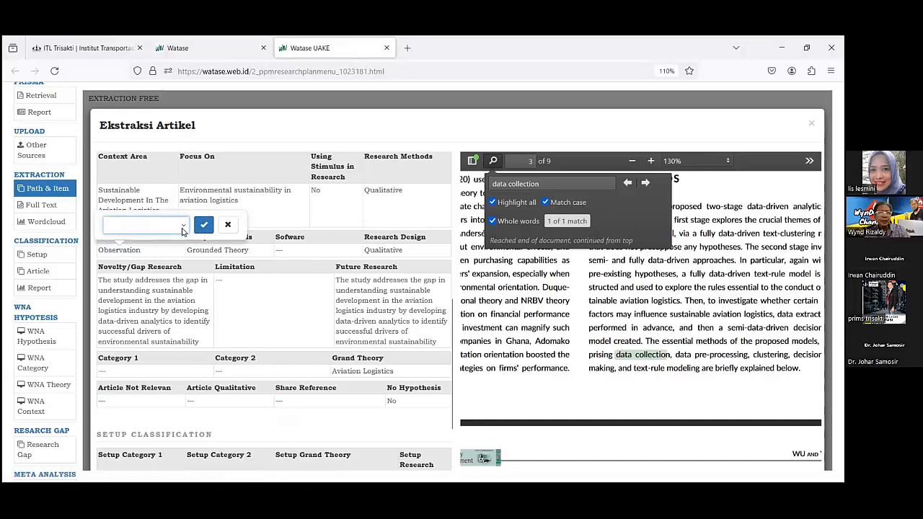
click(184, 226)
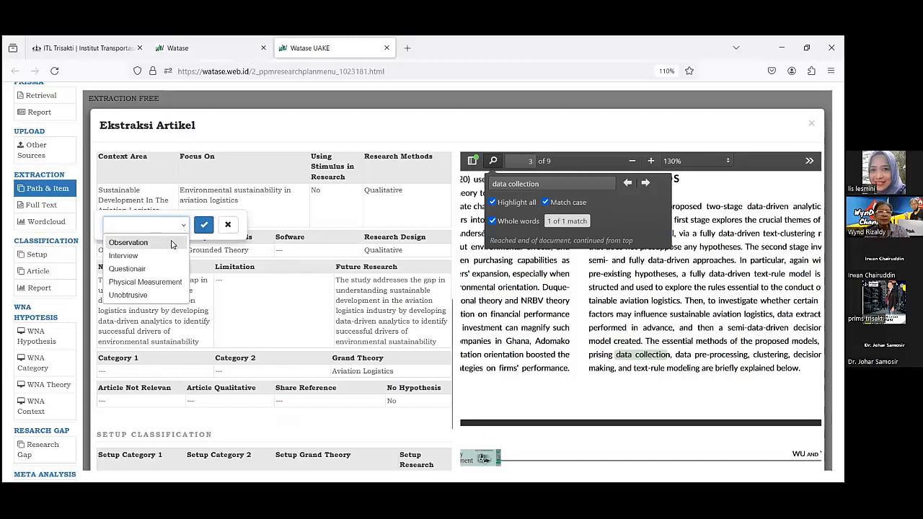
click(228, 224)
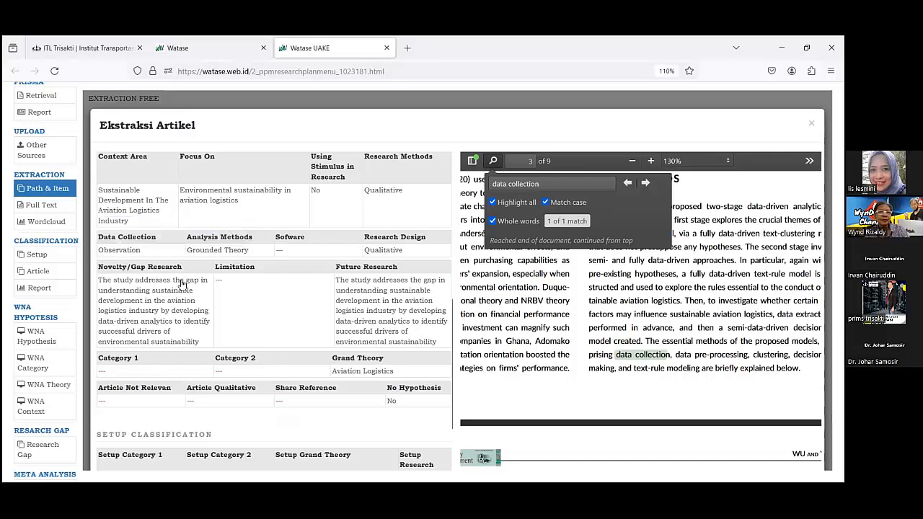
click(137, 252)
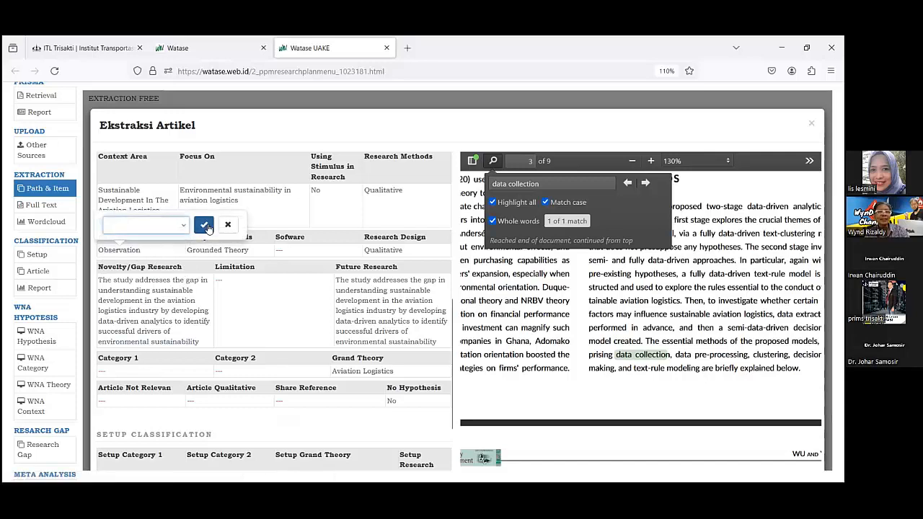
click(204, 225)
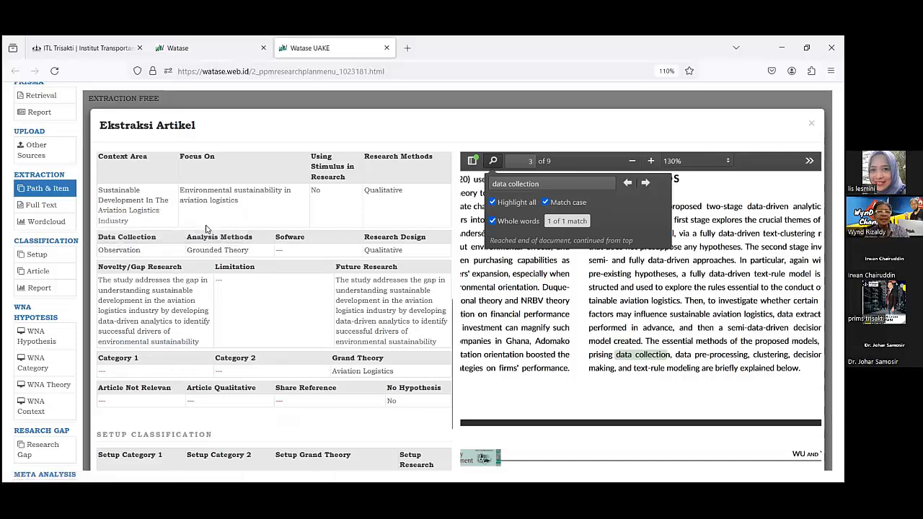
Try to choose Observation for Data Collection and compare it with the other options.
click(139, 253)
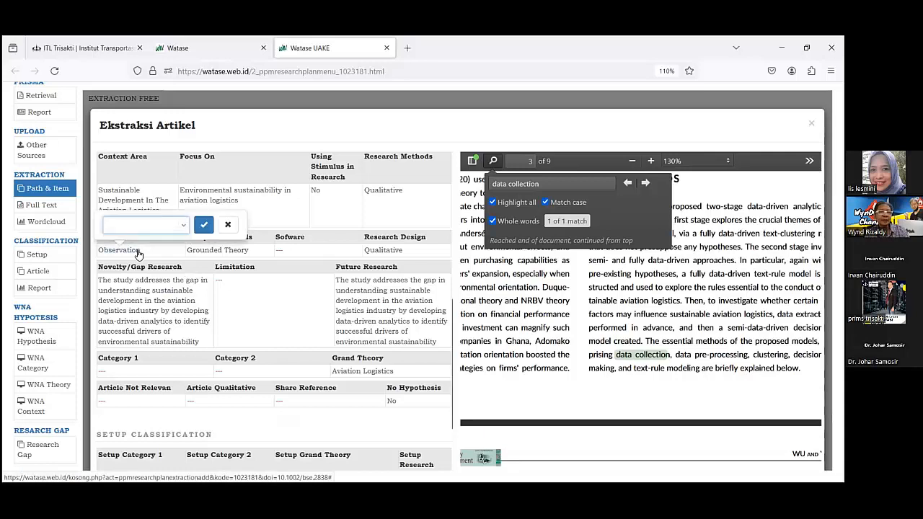
click(183, 228)
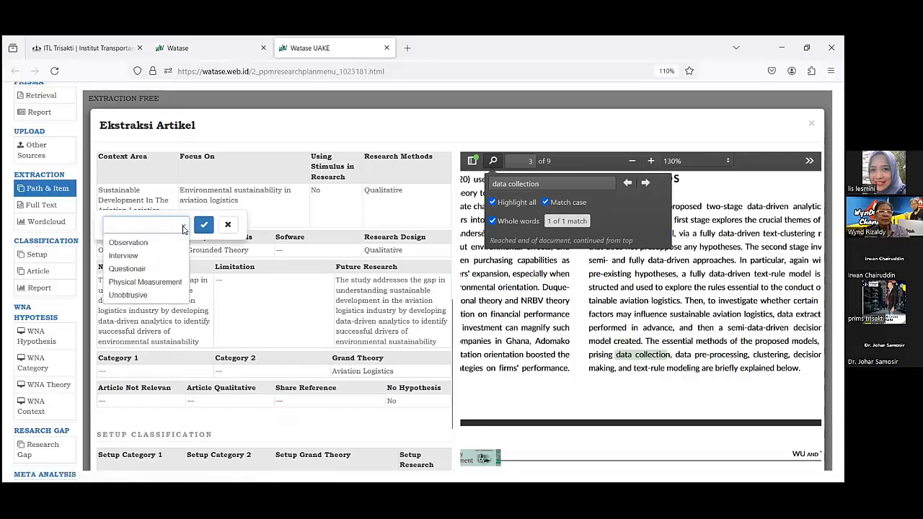
click(137, 244)
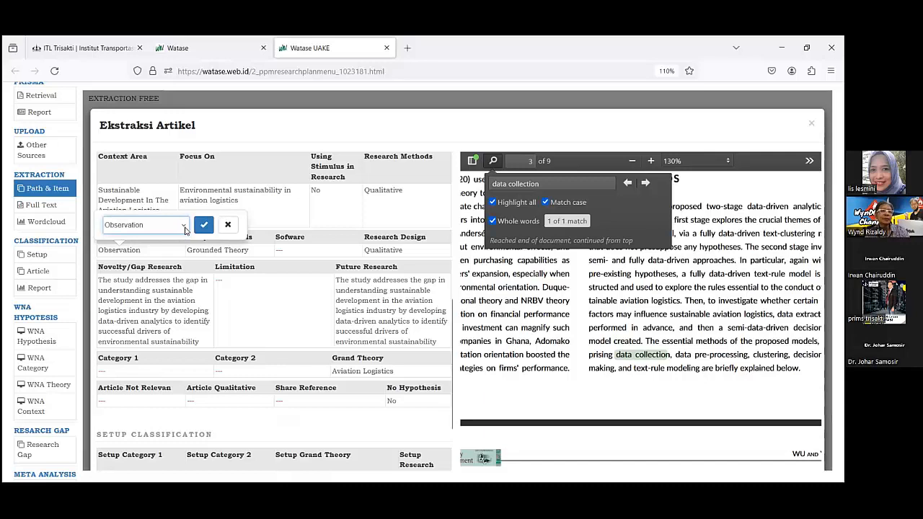
click(148, 226)
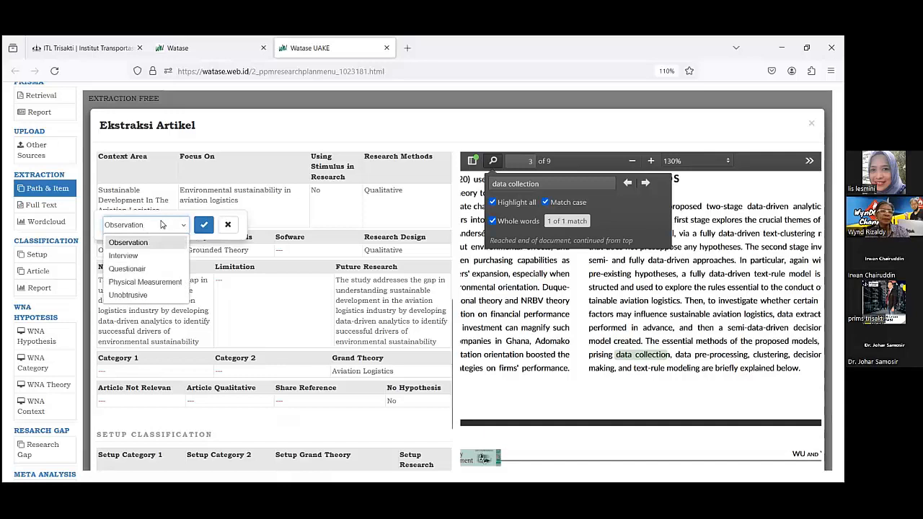
click(254, 301)
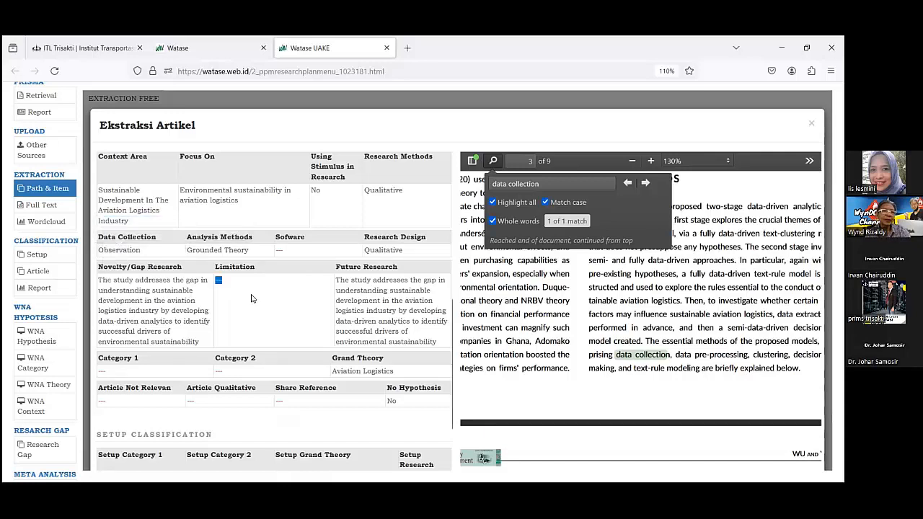
click(129, 250)
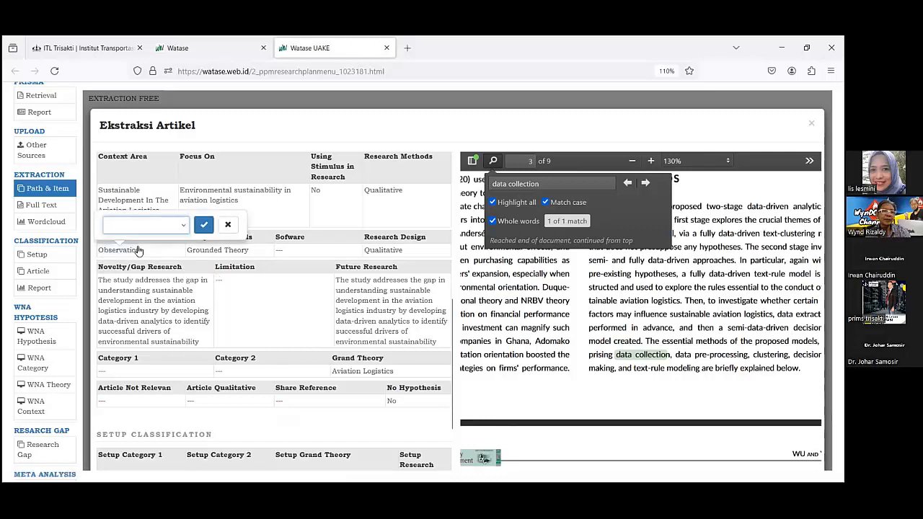
click(205, 225)
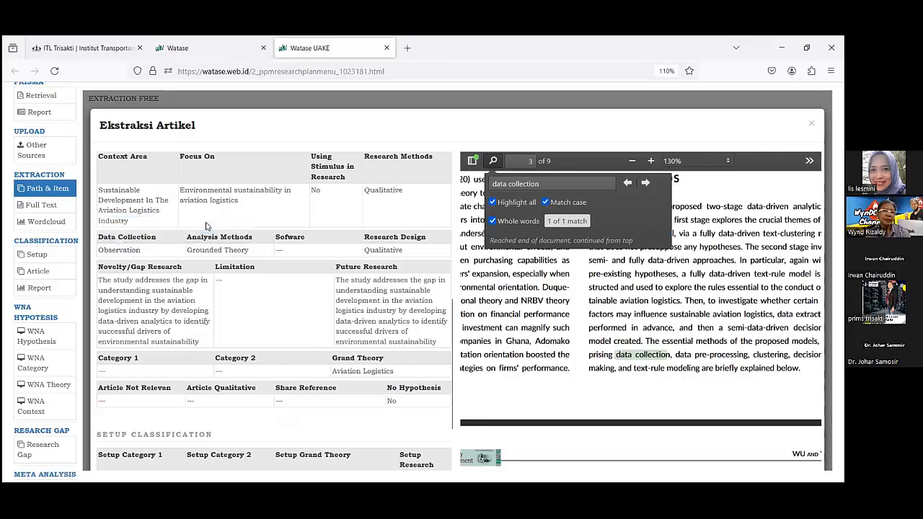
Set the article's Data Collection field to Observation and reopen the field to check the selection.
click(115, 253)
click(182, 225)
click(140, 243)
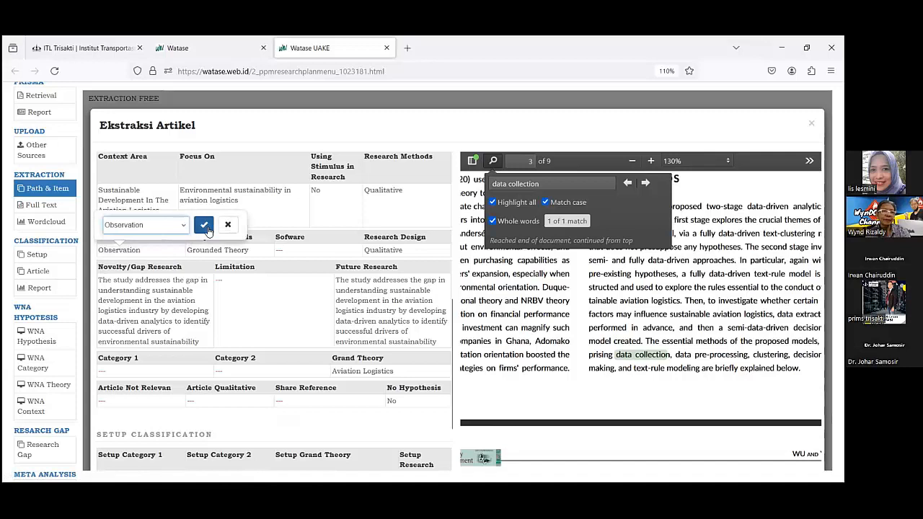
click(205, 227)
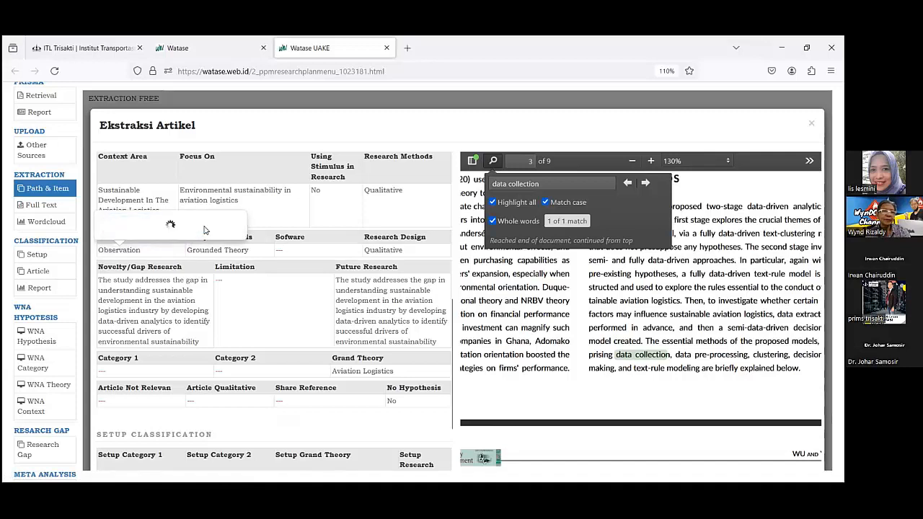
click(130, 250)
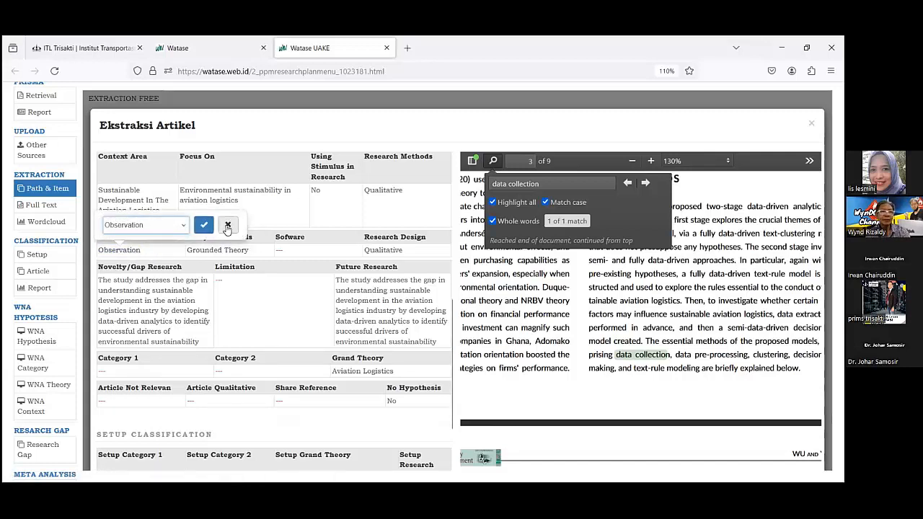
Paste the copied passage that begins "collects and analyzes large volumes of unstructured textual" into Setup Data Collection and save it.
click(227, 227)
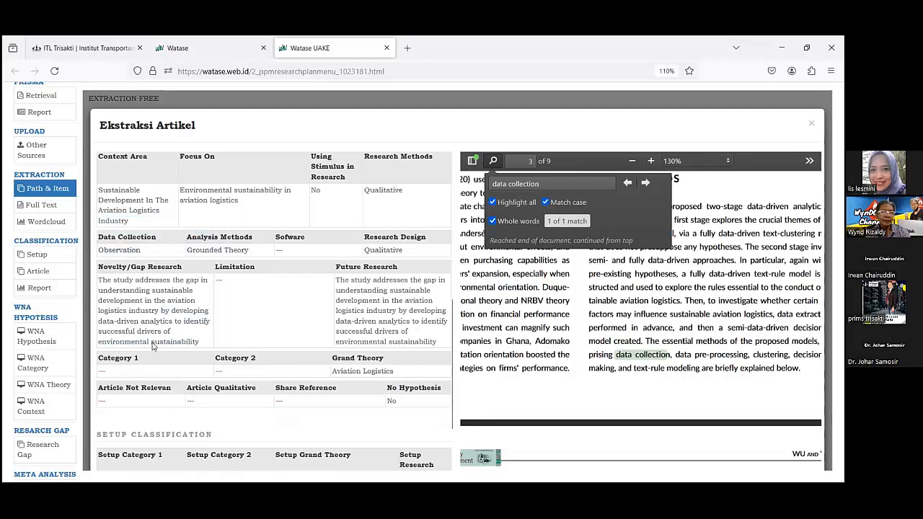
scroll(137, 364, down, 2)
scroll(137, 368, down, 3)
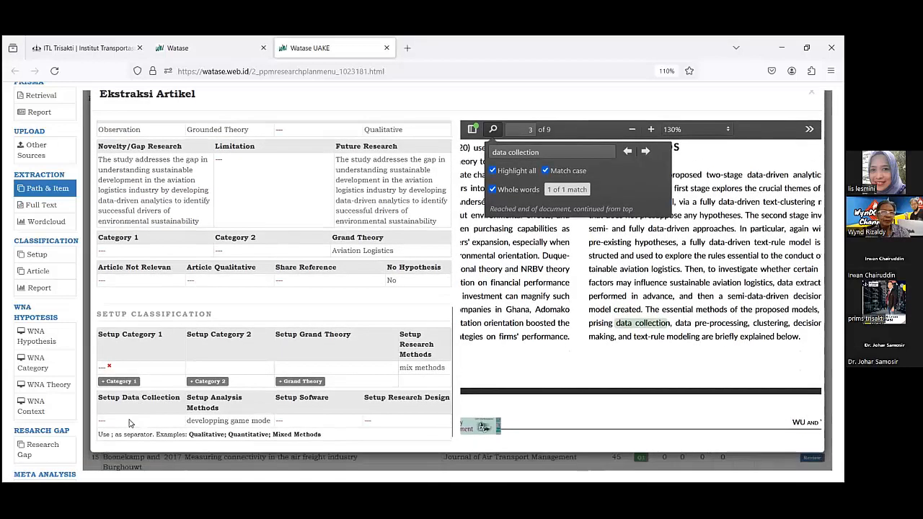
click(101, 422)
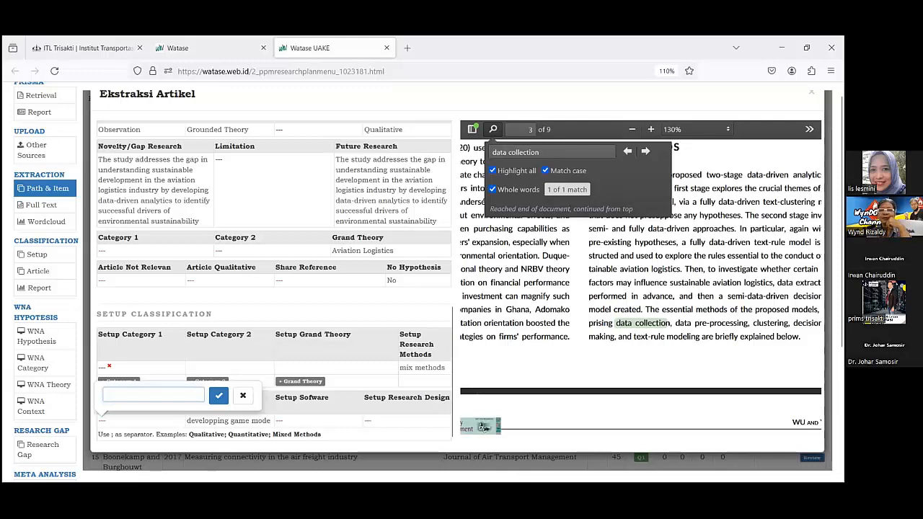
right_click(118, 398)
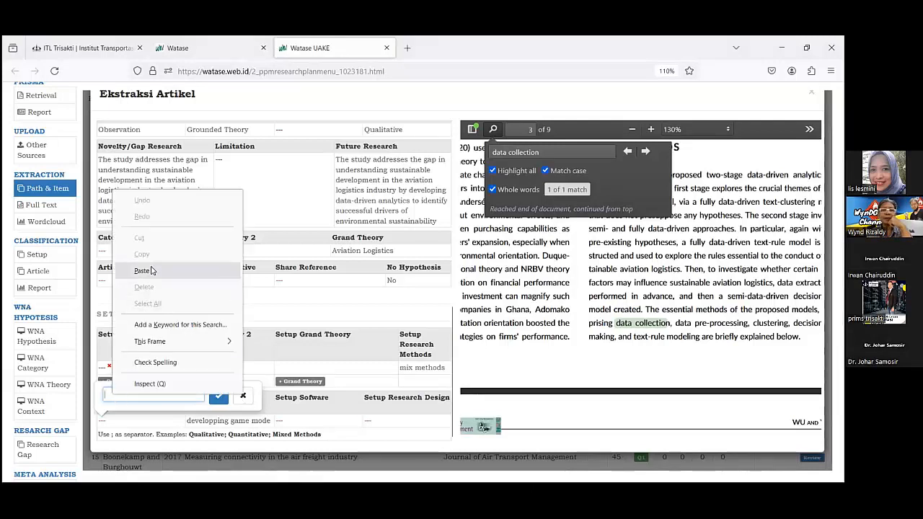
click(152, 269)
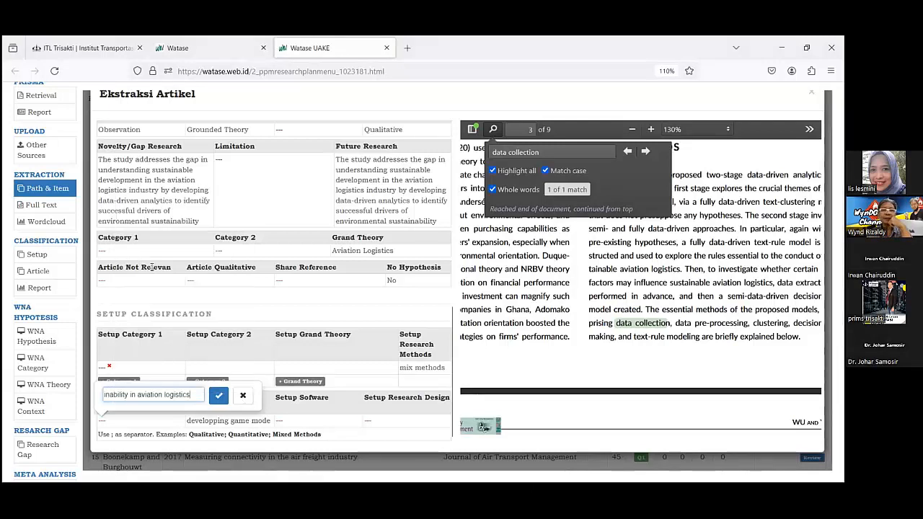
click(218, 396)
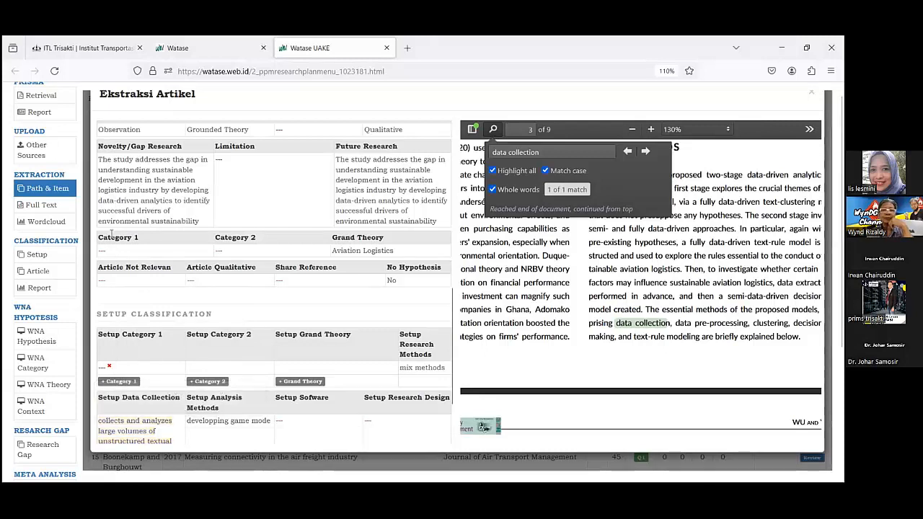
Reload the article's extraction form and try to choose the pasted unstructured textual data passage as its Data Collection value.
scroll(167, 258, up, 5)
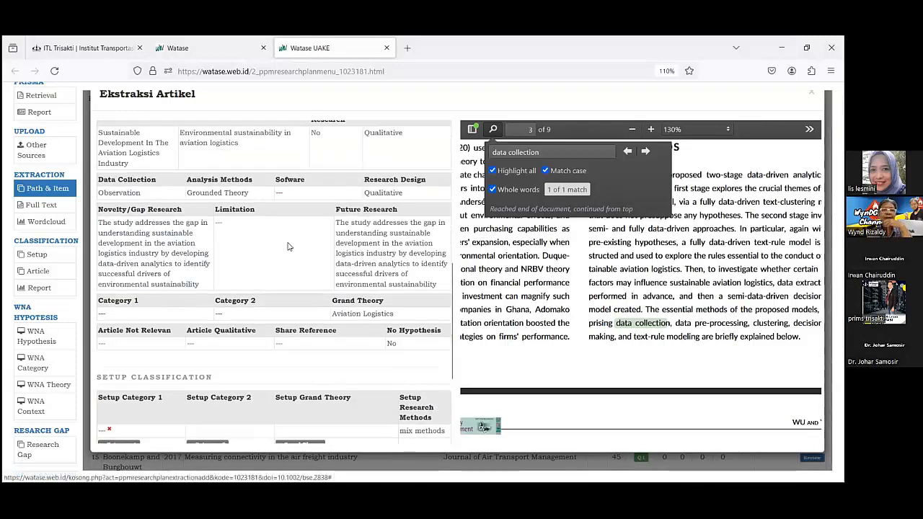
scroll(429, 206, up, 2)
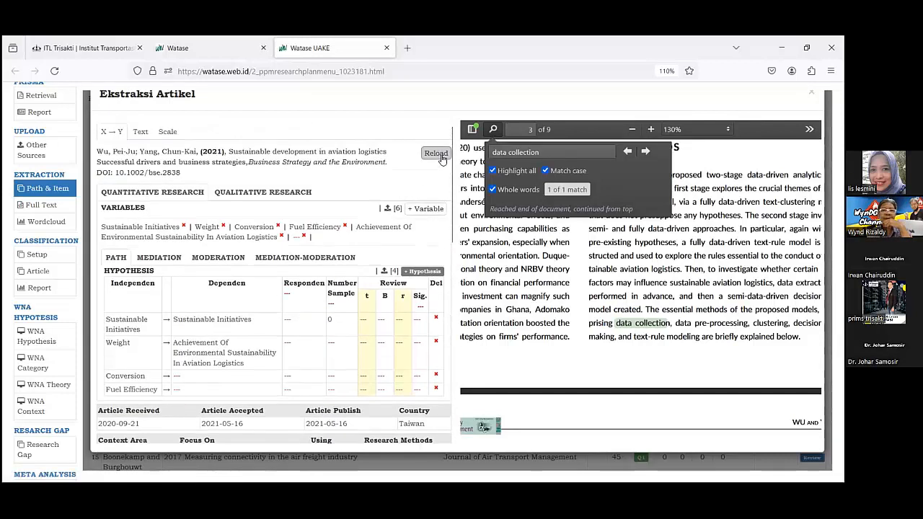
scroll(134, 329, down, 3)
scroll(135, 329, down, 2)
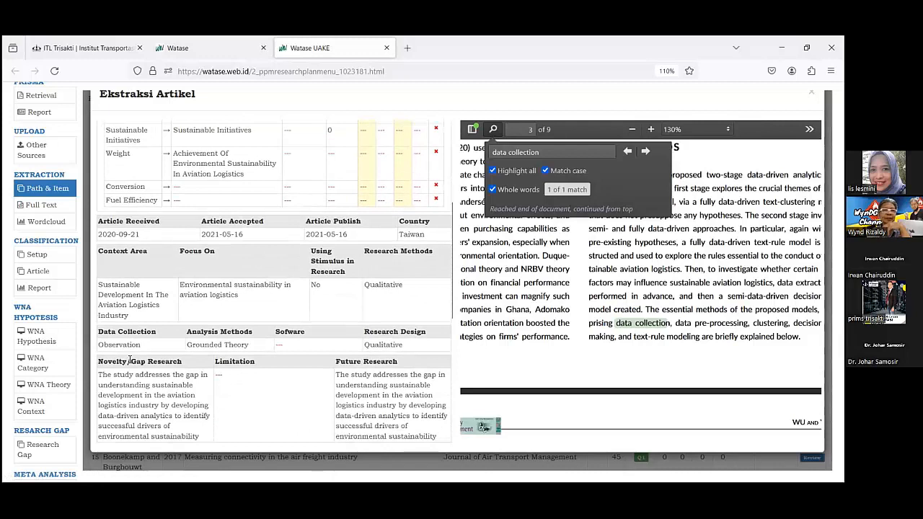
click(137, 345)
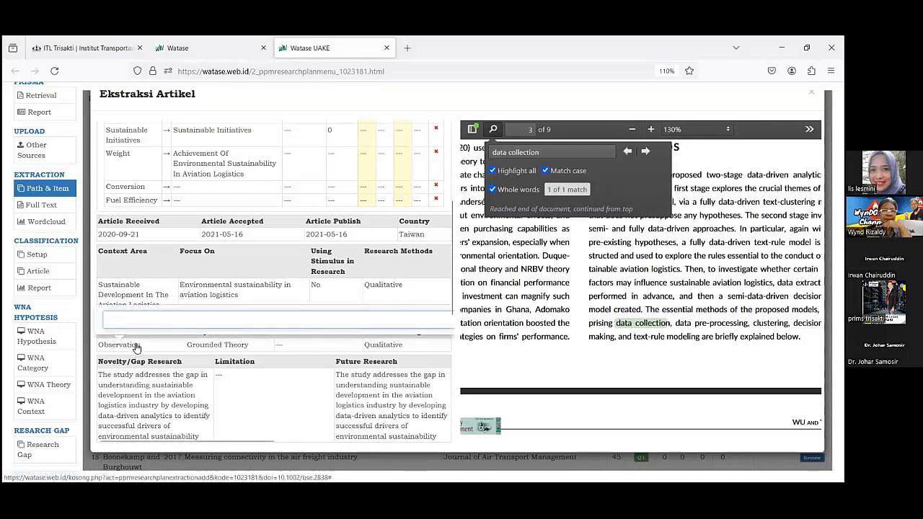
click(359, 339)
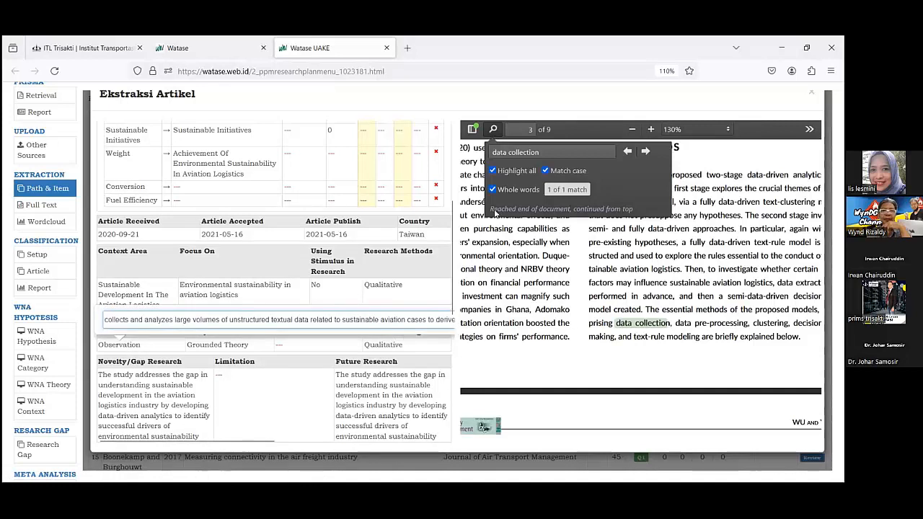
click(423, 305)
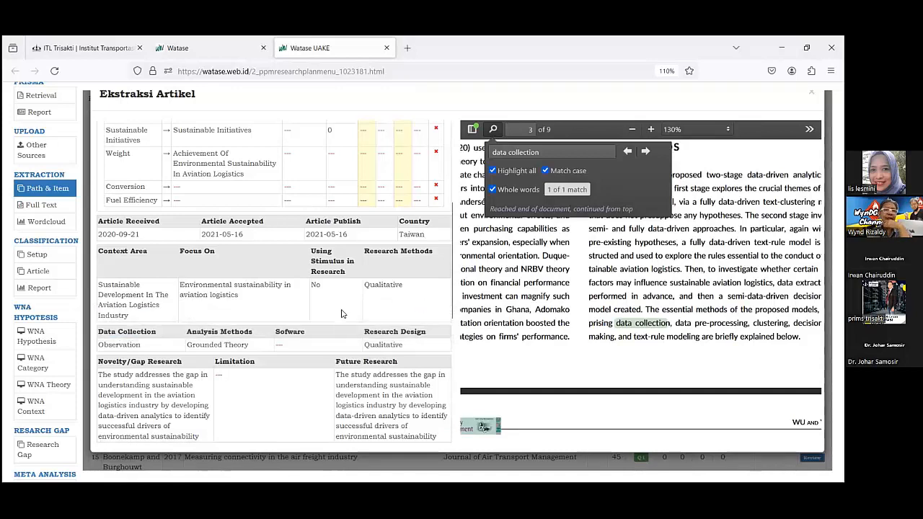
Reopen the Data Collection field and select the passage about collecting and analyzing large volumes of unstructured textual data.
click(128, 348)
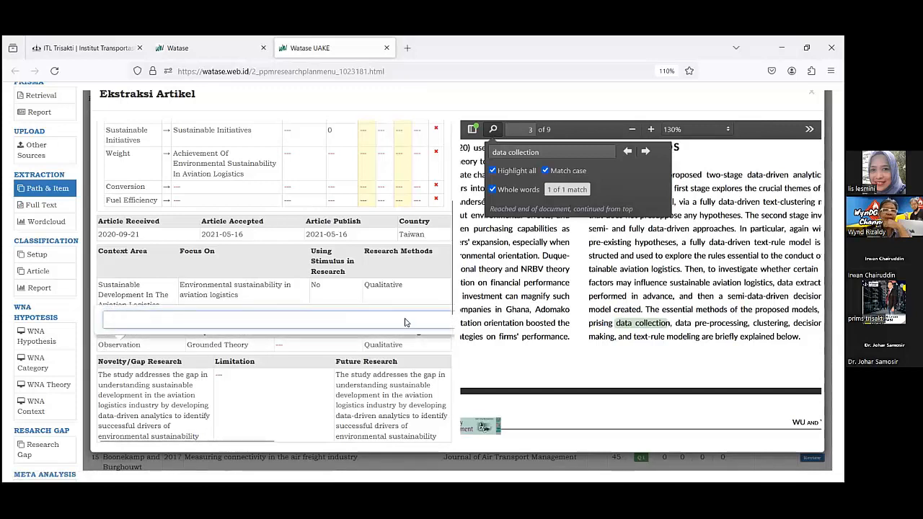
click(410, 339)
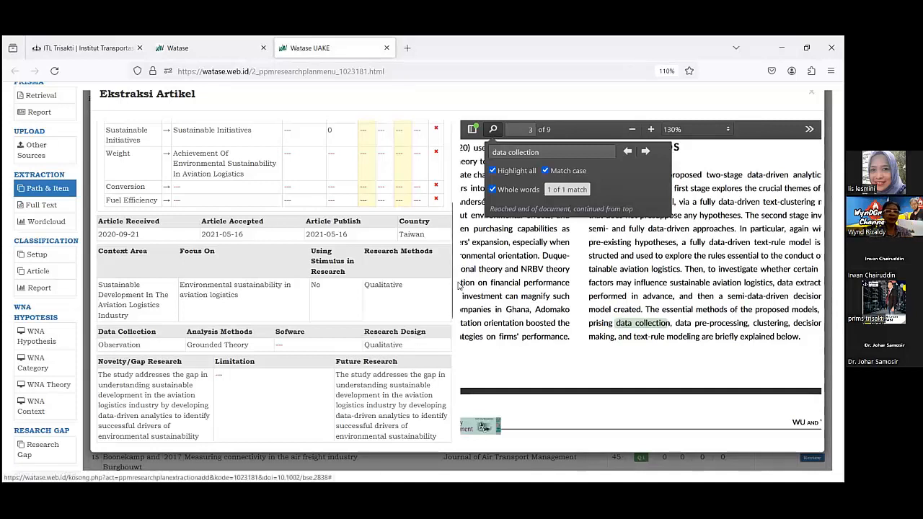
click(128, 346)
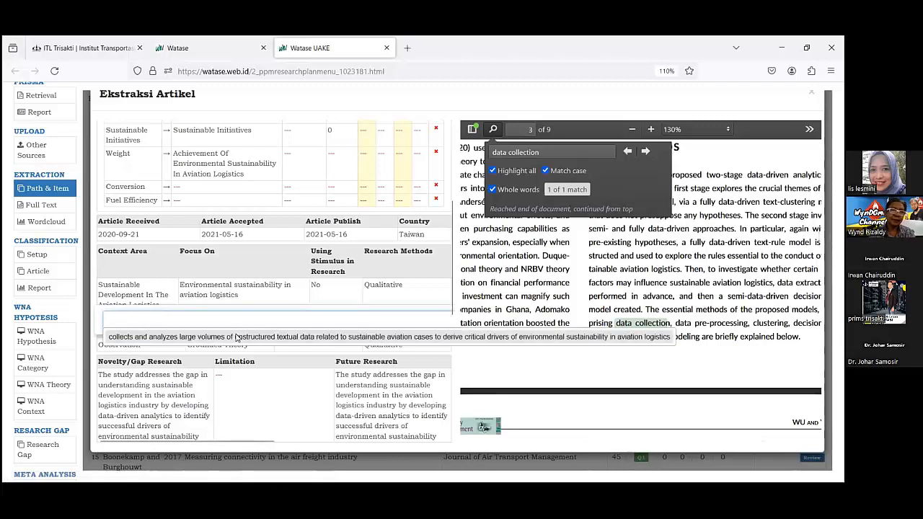
click(237, 337)
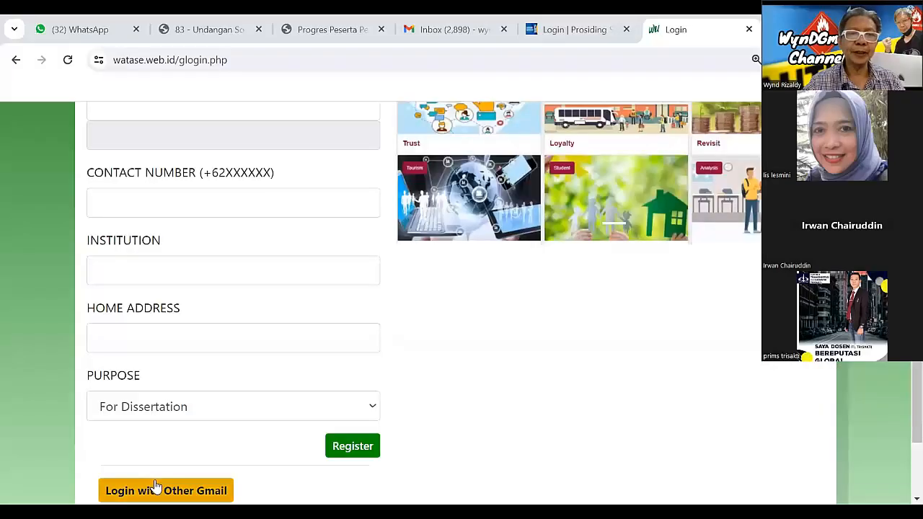
Sign in to watase.web.id with another Gmail account and approve sharing the account details.
click(159, 491)
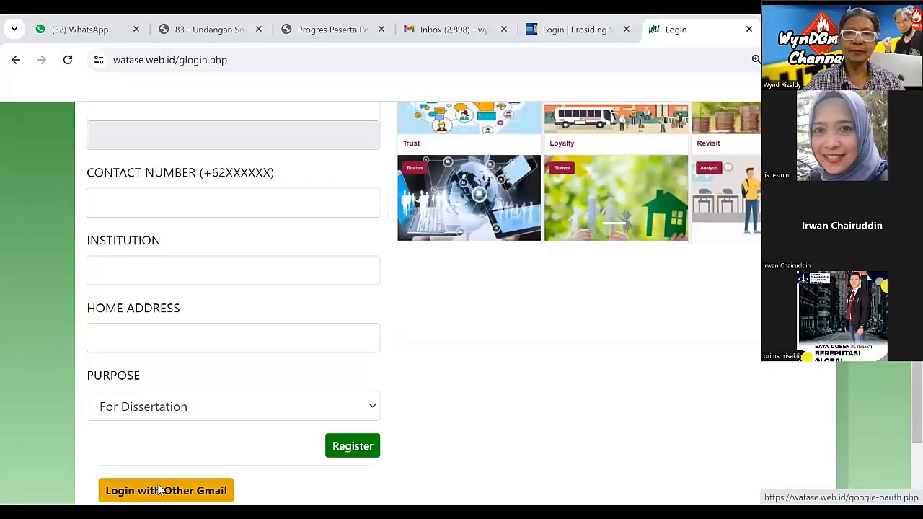
click(537, 247)
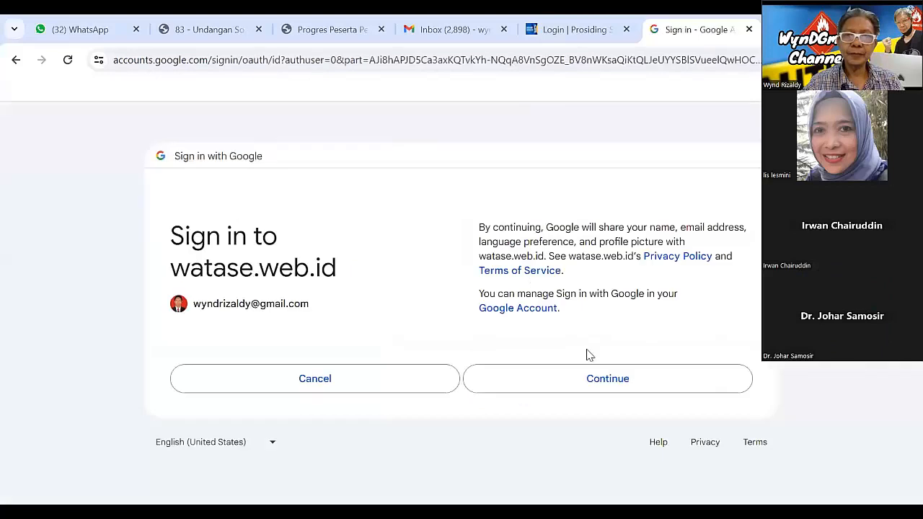
click(593, 379)
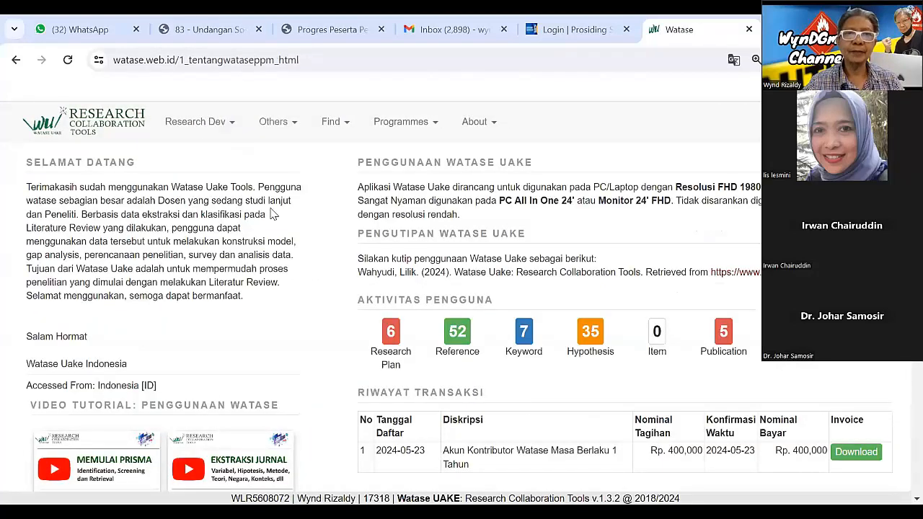
Open the Human Global Control System plan from Research Collaboration and display its Path & Item extraction list.
click(199, 124)
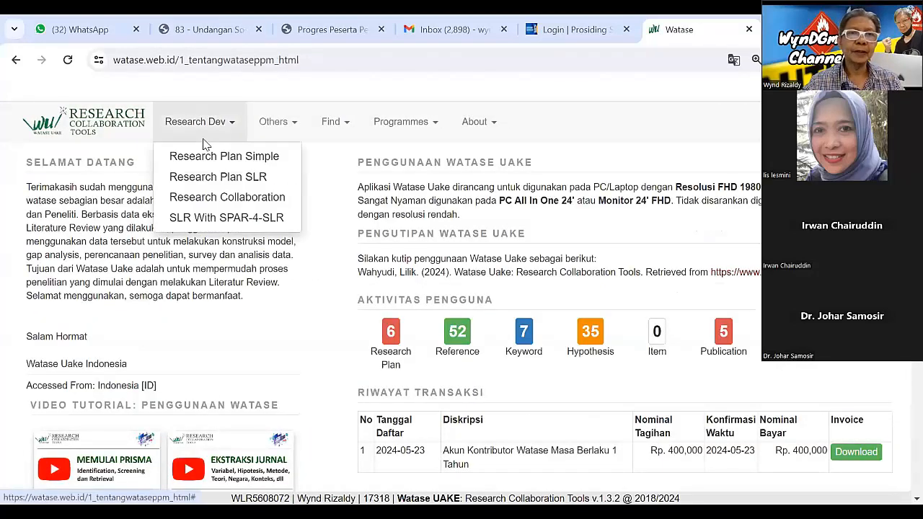
click(243, 199)
click(323, 249)
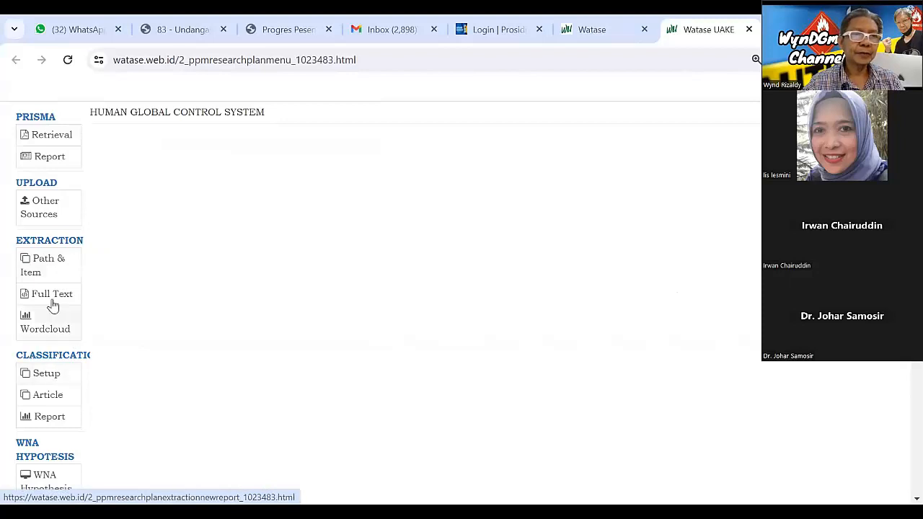
click(52, 275)
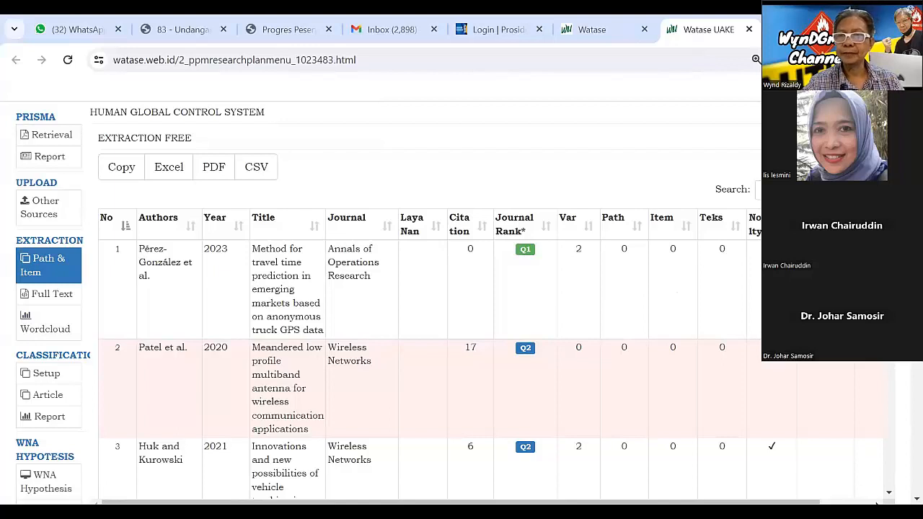
Open the review of the 2023 truck GPS travel time article and examine its Setup Classification entries.
drag(813, 502, 878, 498)
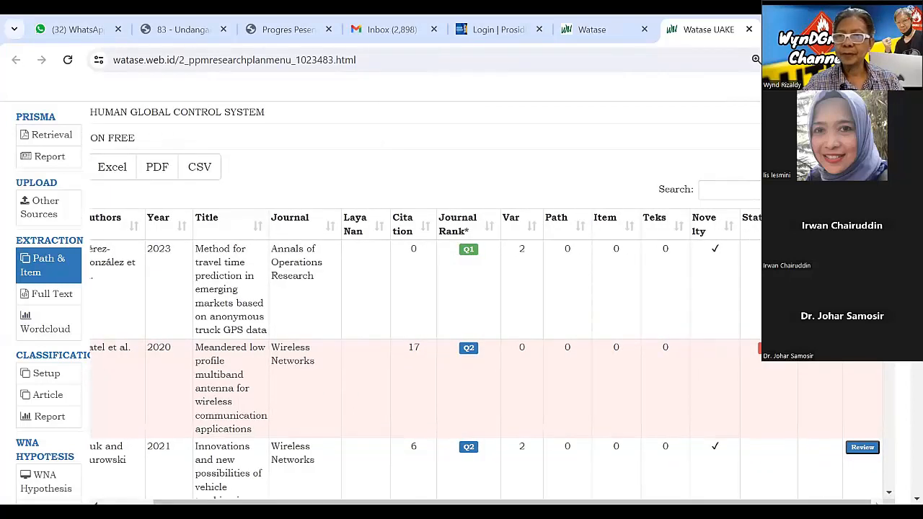
click(862, 249)
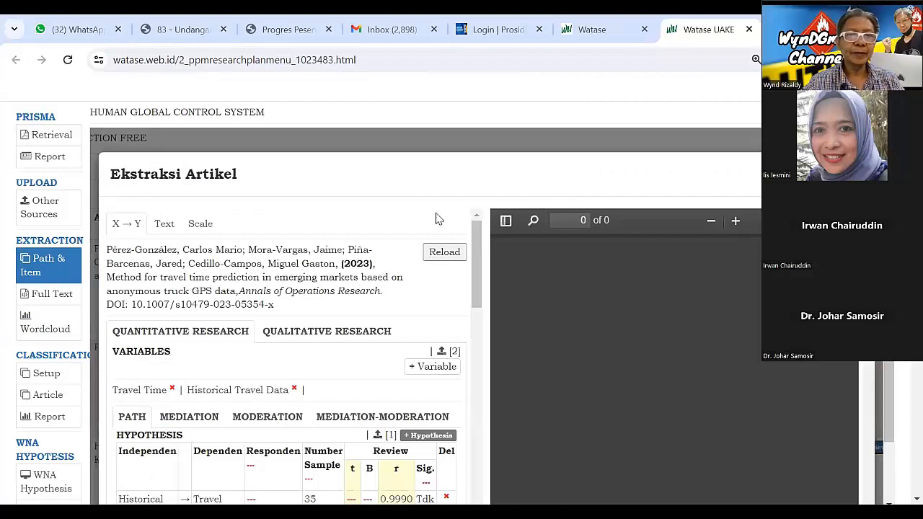
scroll(435, 218, down, 5)
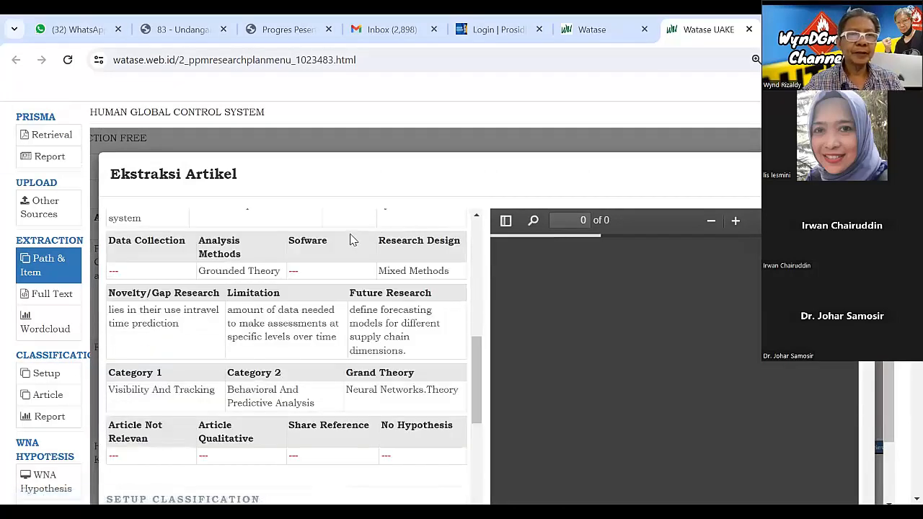
scroll(194, 253, down, 1)
scroll(181, 253, down, 4)
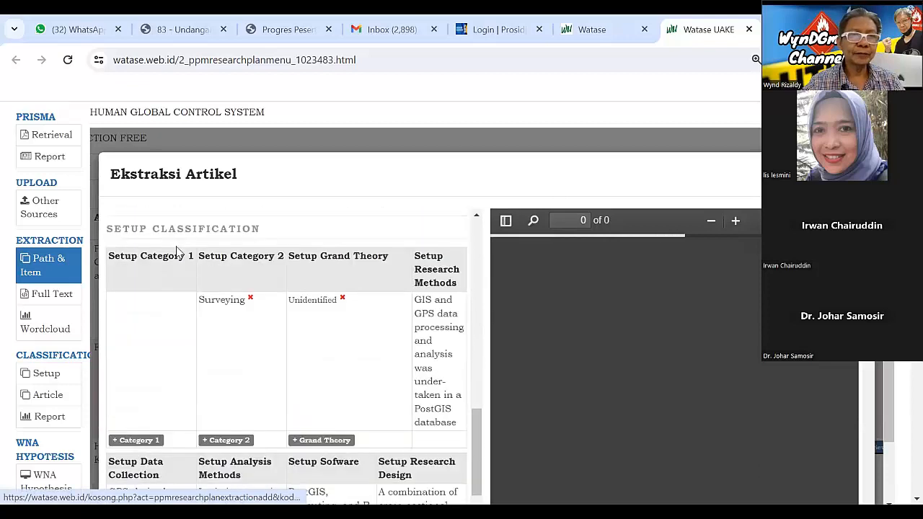
scroll(179, 252, down, 2)
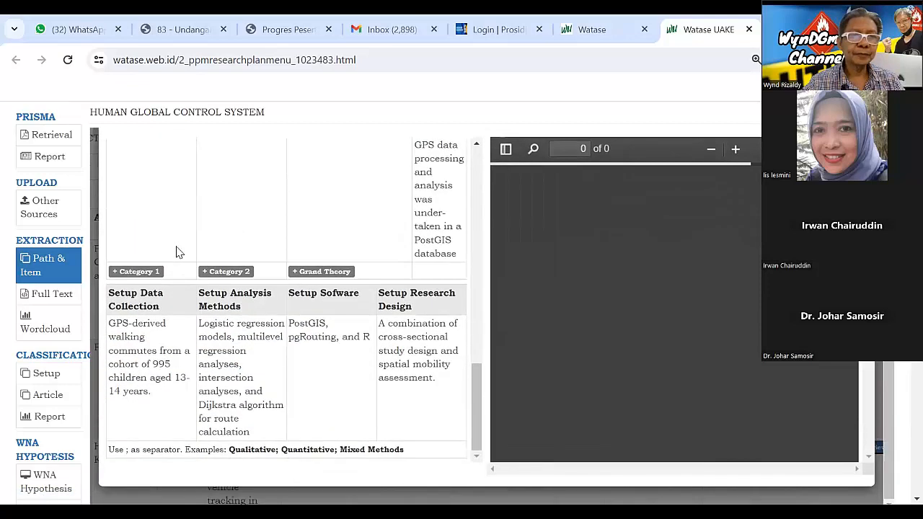
scroll(175, 252, up, 8)
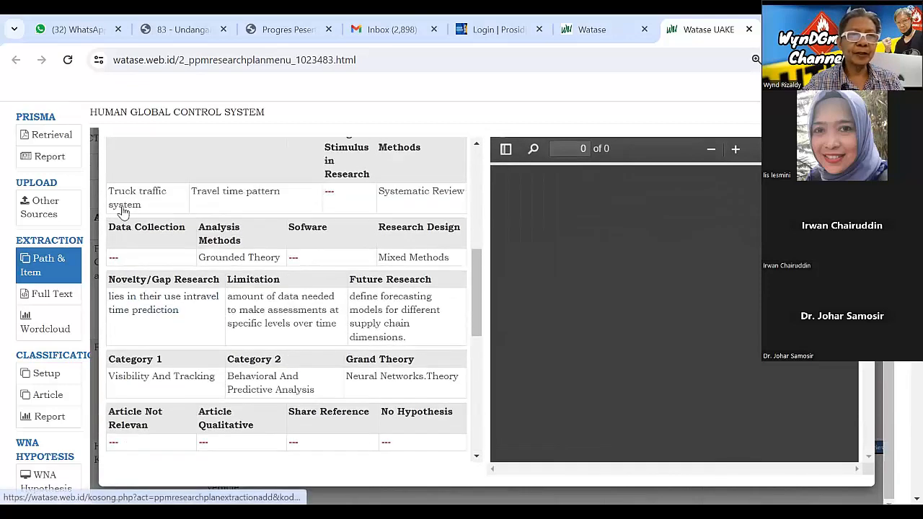
Set the truck GPS article's Data Collection to "GPS-derived walking commutes from a cohort of 995 children aged 13-14 years." and submit the choice.
click(117, 269)
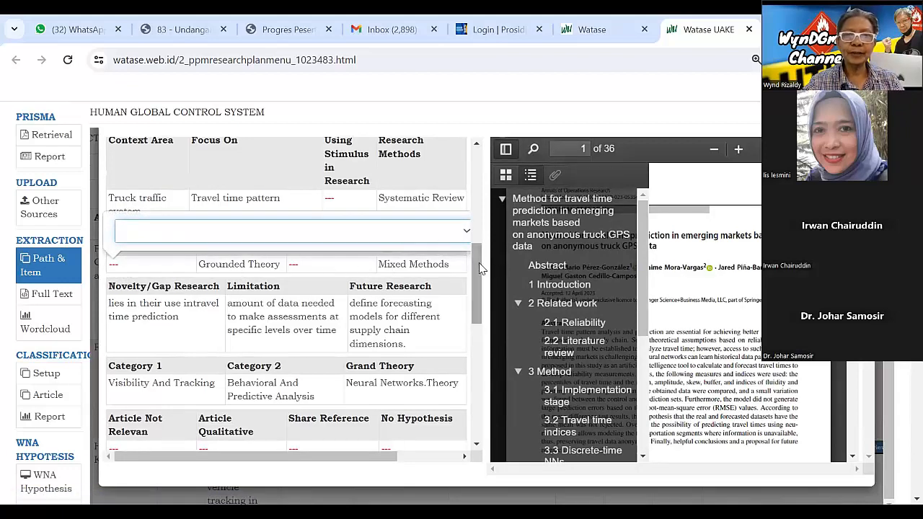
scroll(214, 352, down, 5)
scroll(134, 406, down, 2)
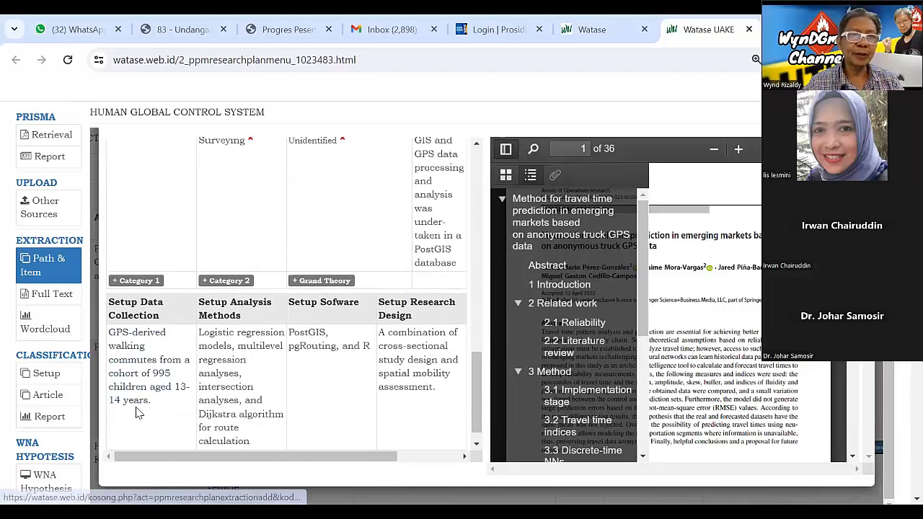
scroll(241, 358, up, 6)
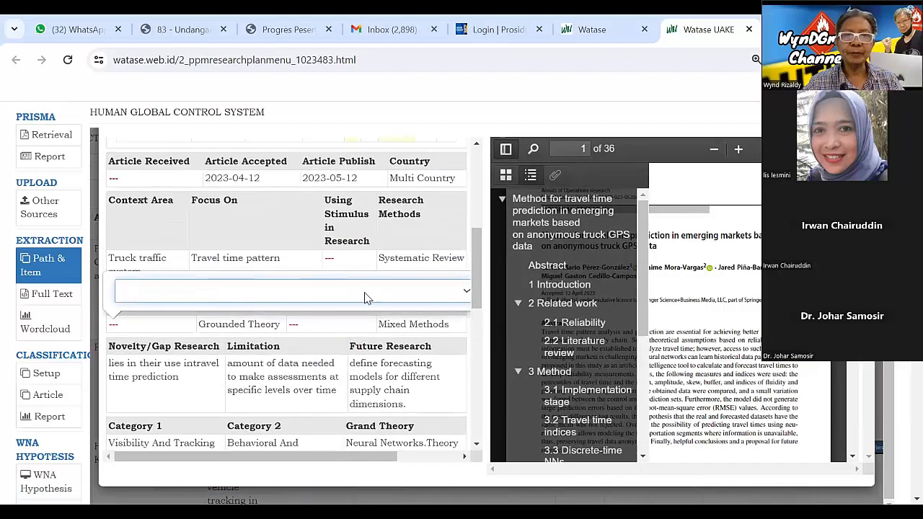
click(364, 296)
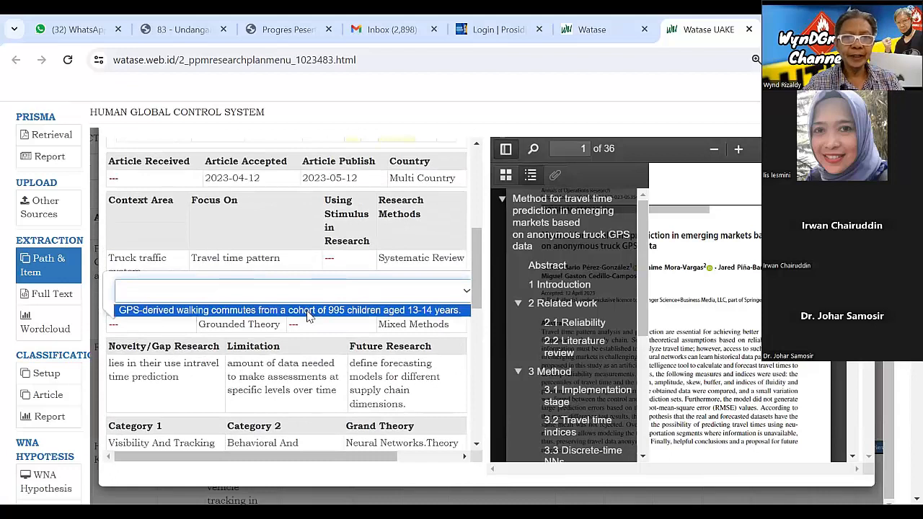
click(310, 311)
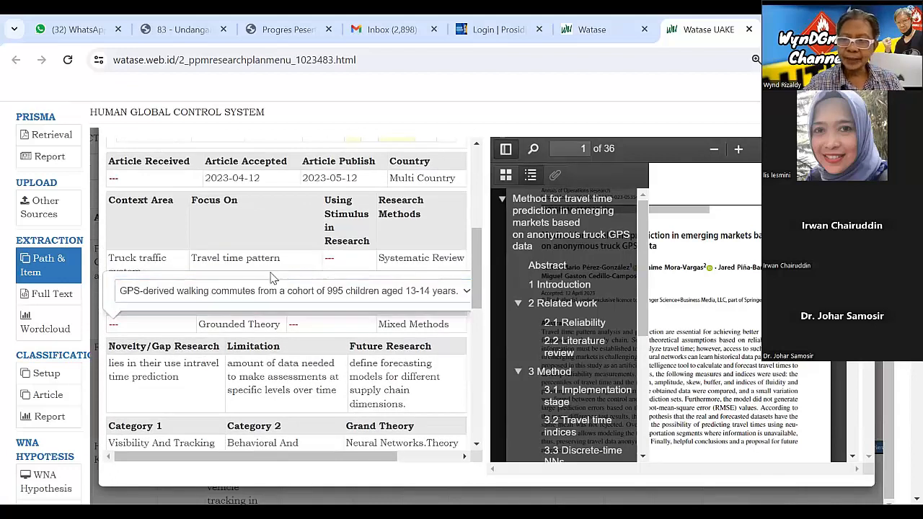
scroll(273, 278, right, 3)
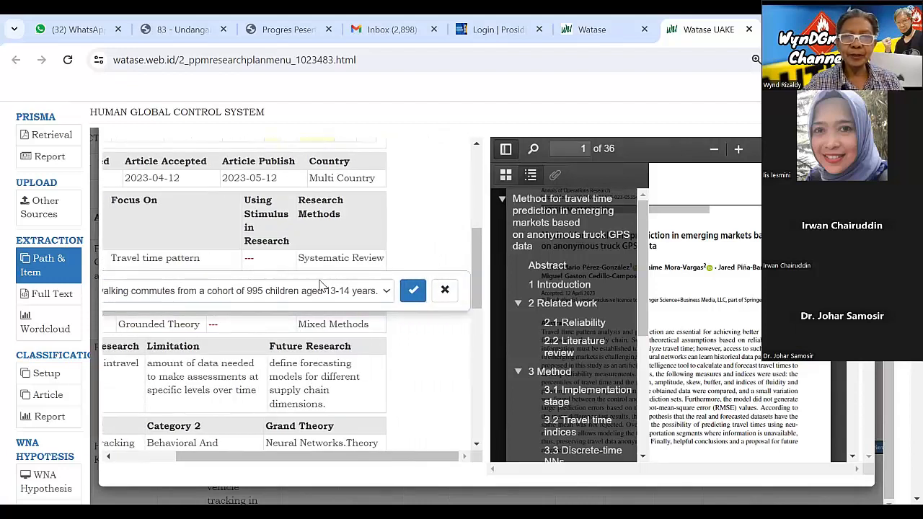
click(413, 291)
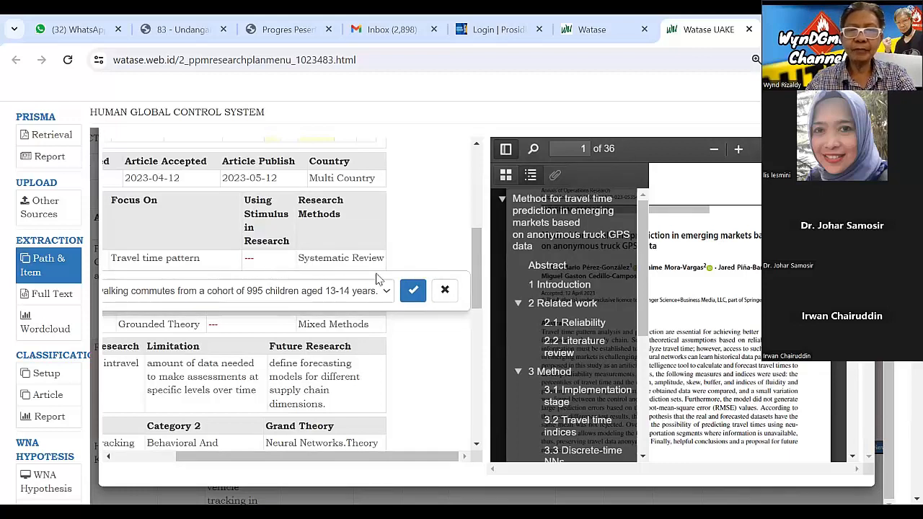
click(413, 291)
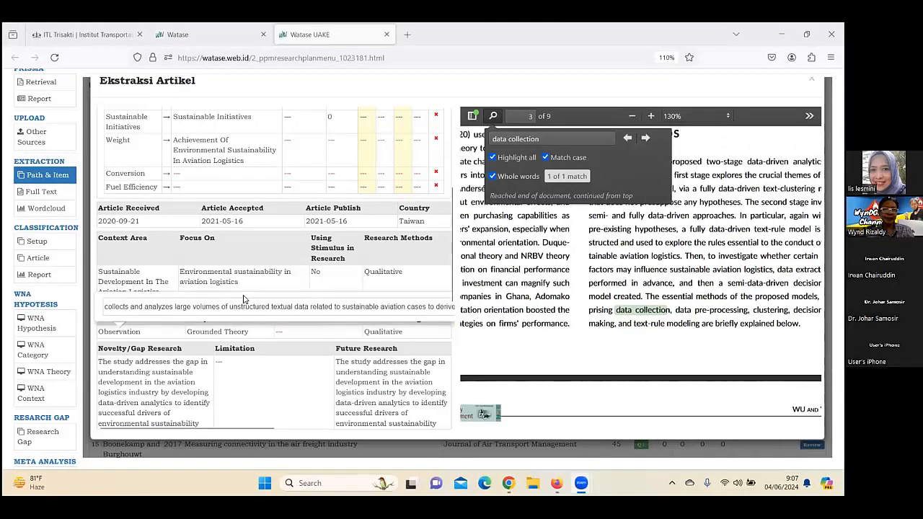
Save the selected passage about large volumes of unstructured textual data in the aviation logistics article's Data Collection field.
drag(233, 425, 329, 419)
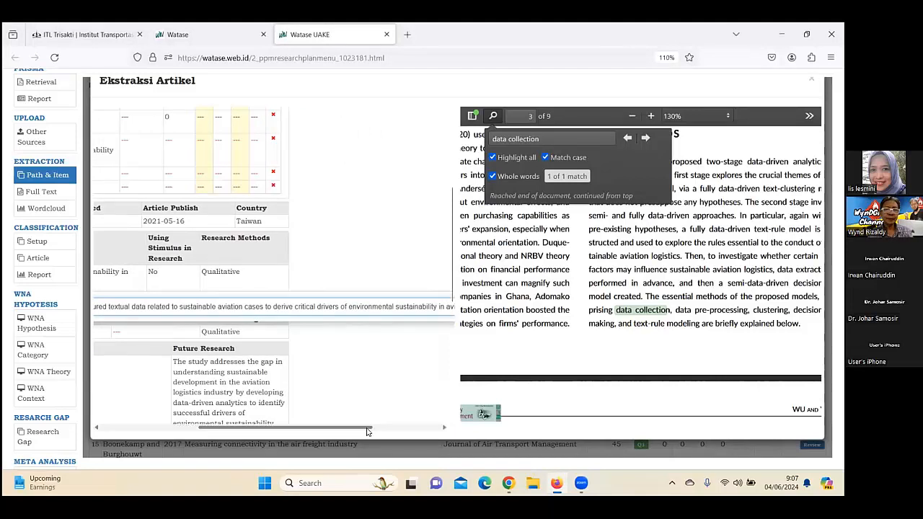
drag(366, 428, 438, 427)
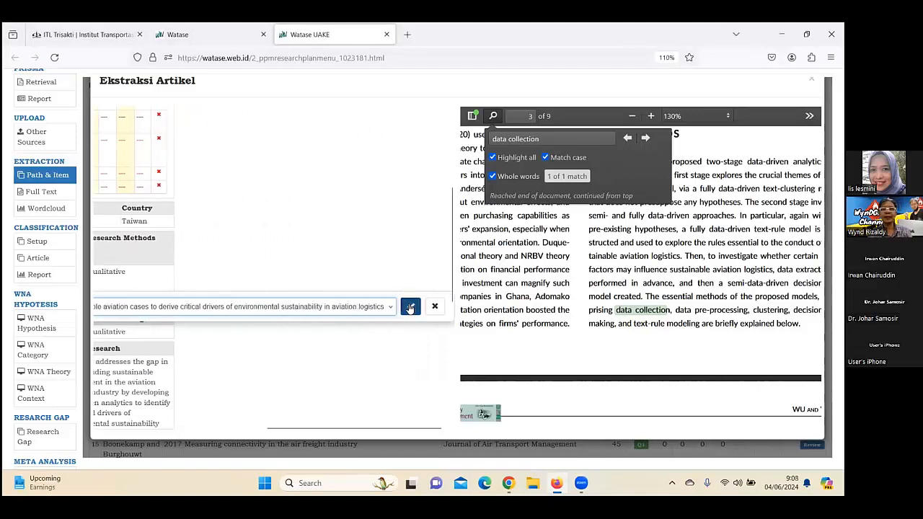
click(410, 307)
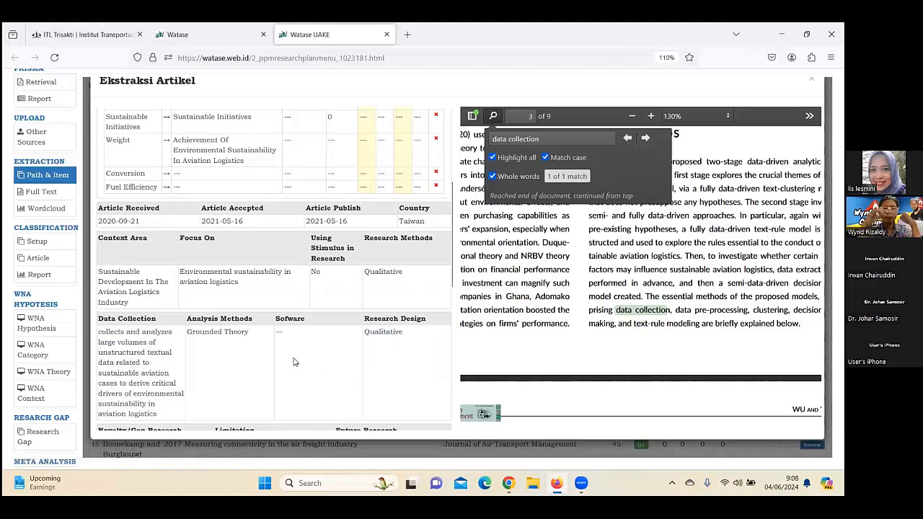
Compare the aviation logistics article's extraction fields, including Data Collection, with its Setup Classification entries.
scroll(231, 369, down, 4)
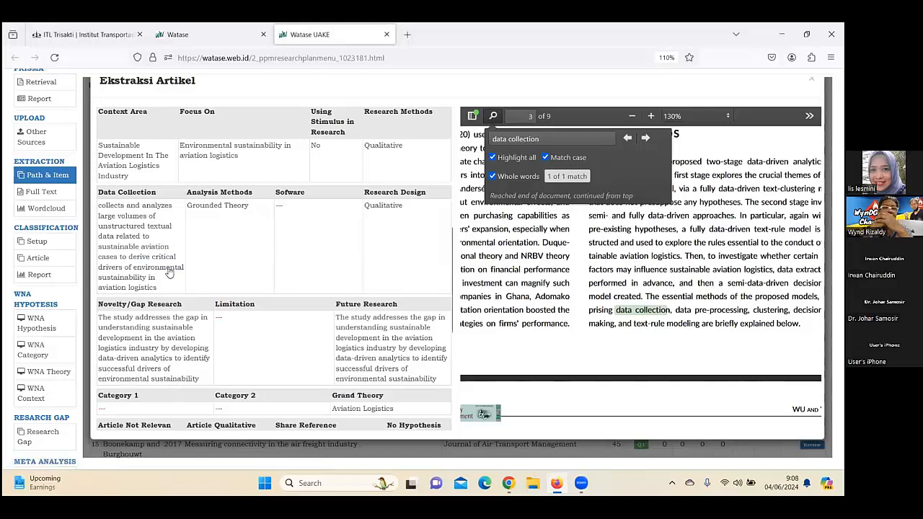
scroll(197, 297, down, 5)
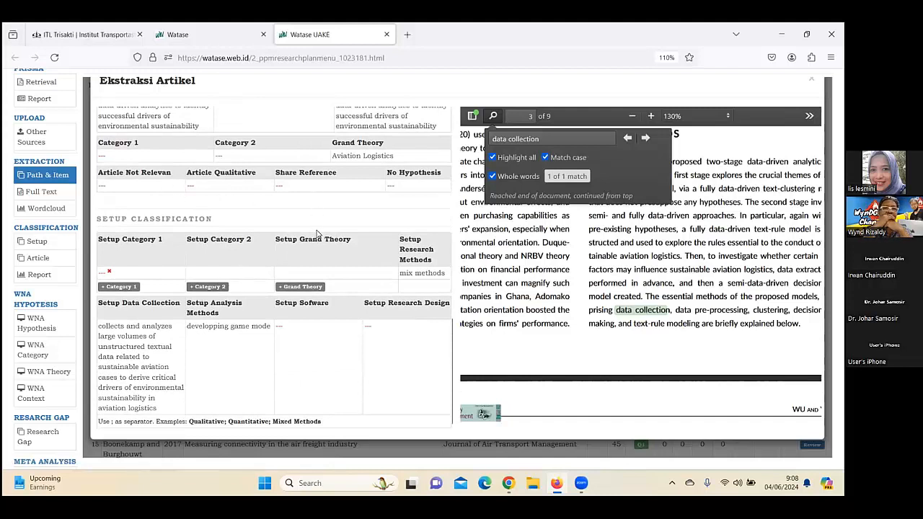
scroll(317, 295, down, 2)
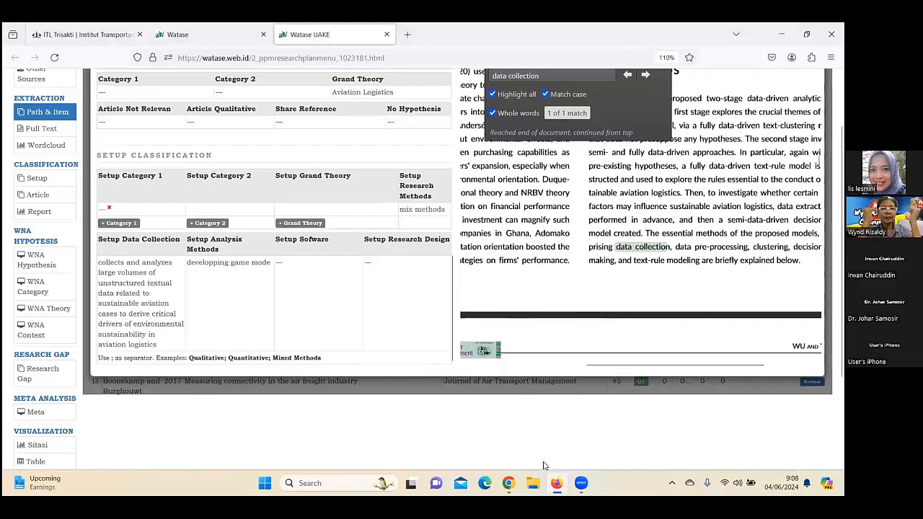
mouse_move(508, 483)
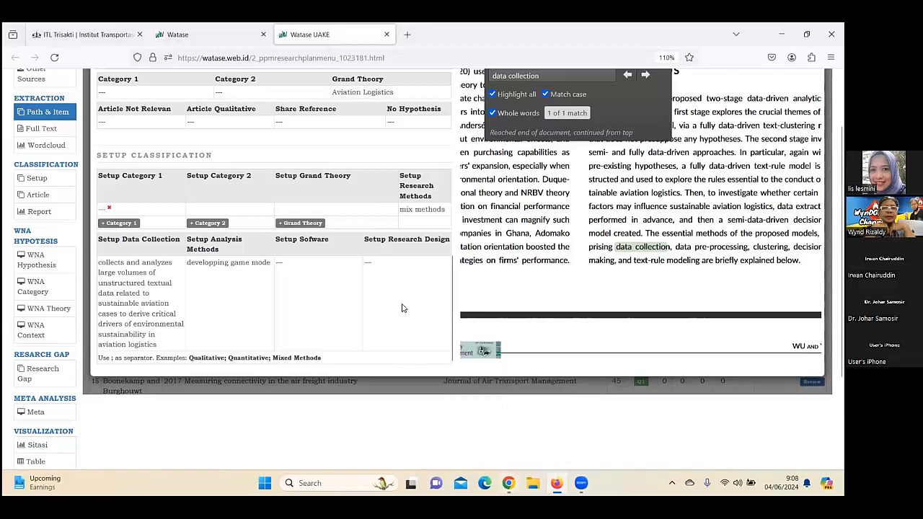
scroll(402, 310, up, 5)
scroll(404, 304, up, 4)
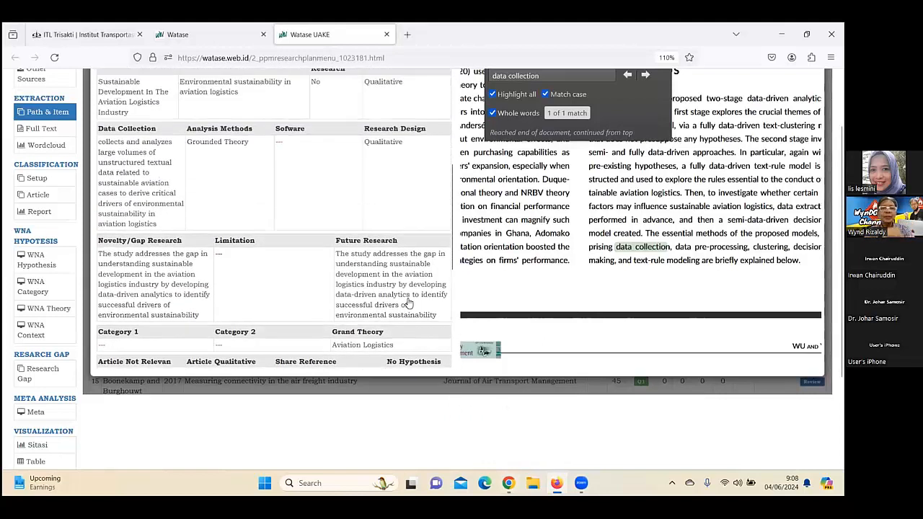
scroll(407, 300, down, 5)
scroll(408, 300, down, 4)
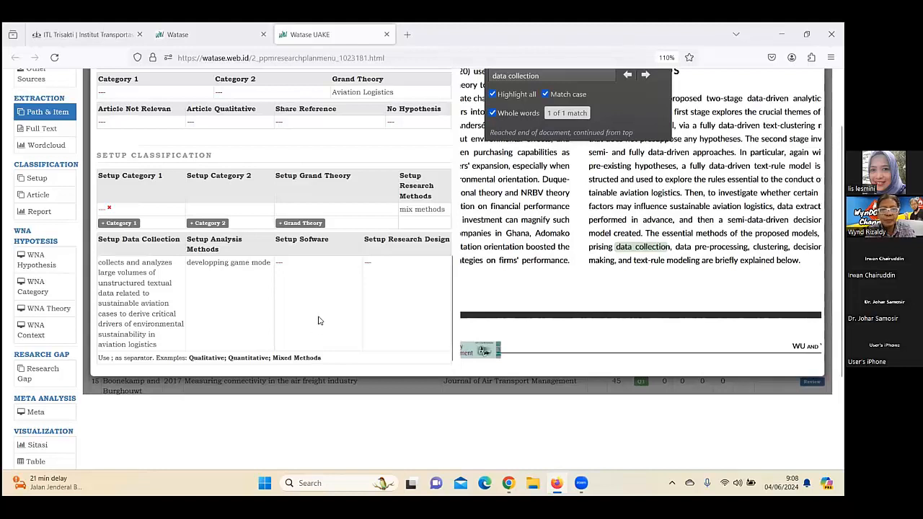
scroll(315, 315, down, 2)
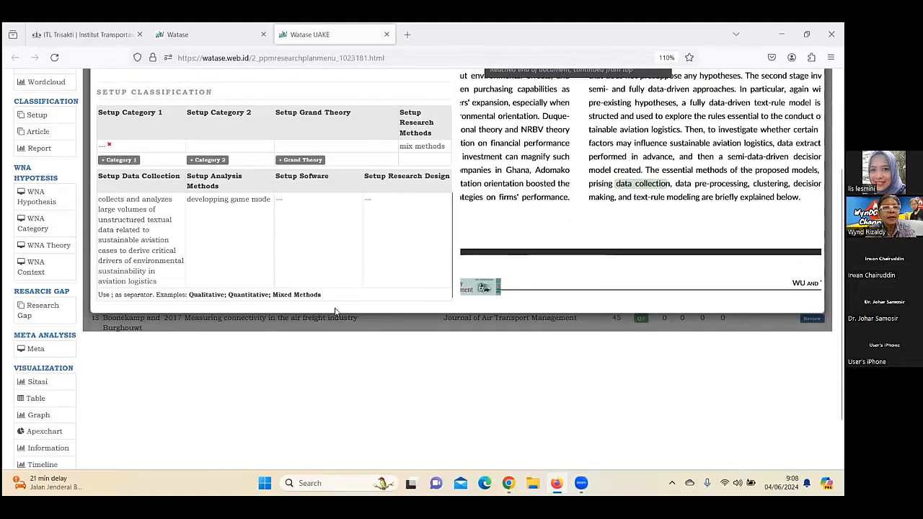
scroll(334, 311, up, 1)
scroll(332, 306, up, 10)
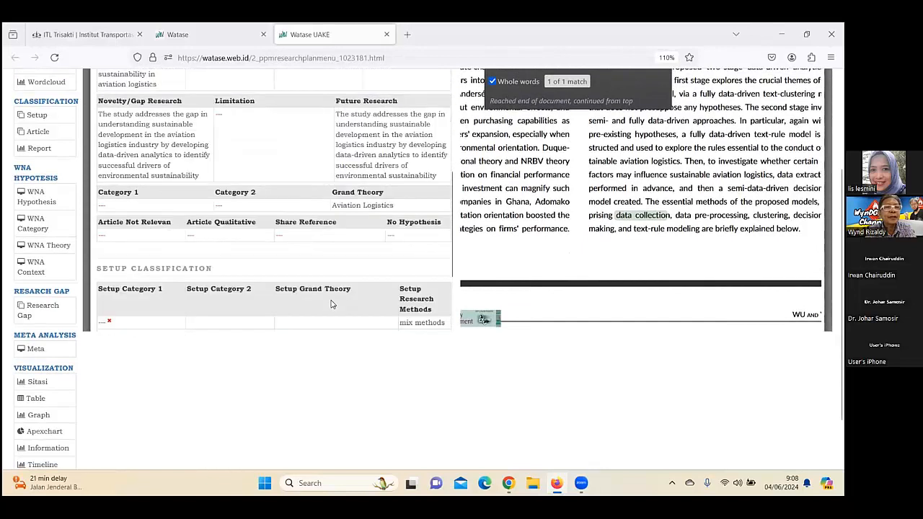
scroll(333, 309, up, 4)
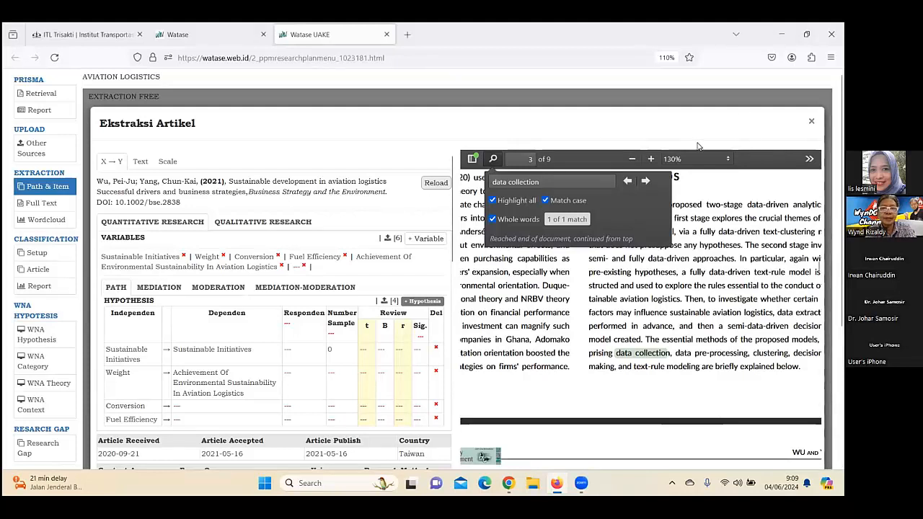
Open the 2020 carbon pricing and air freight article's review, examine its hypotheses and research details, and close it.
key(Escape)
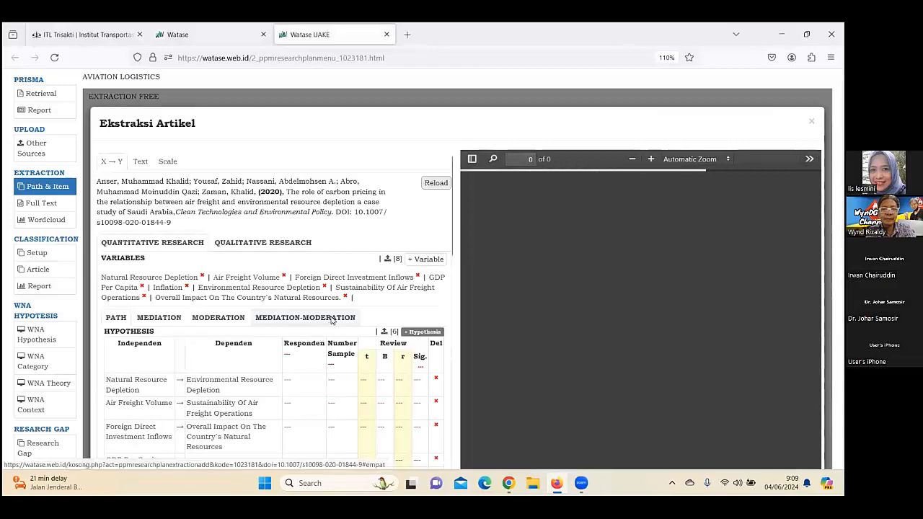
scroll(331, 320, down, 2)
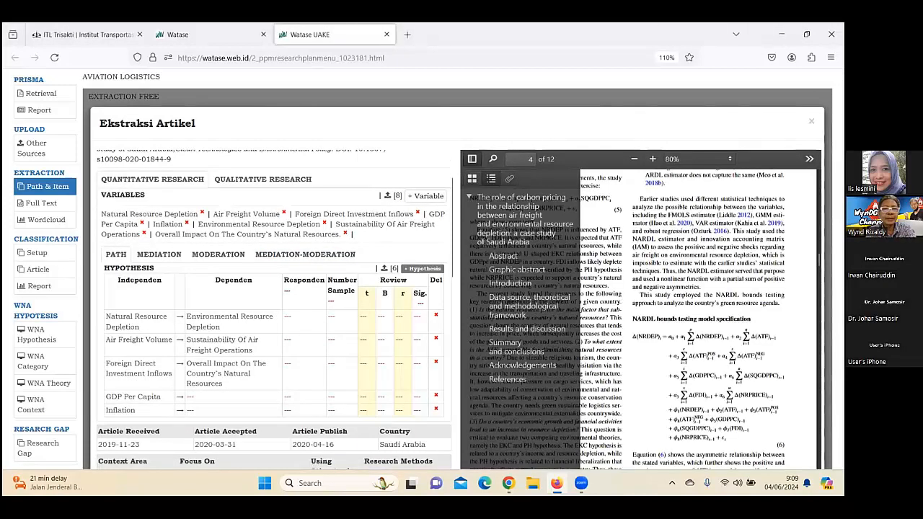
scroll(274, 309, down, 8)
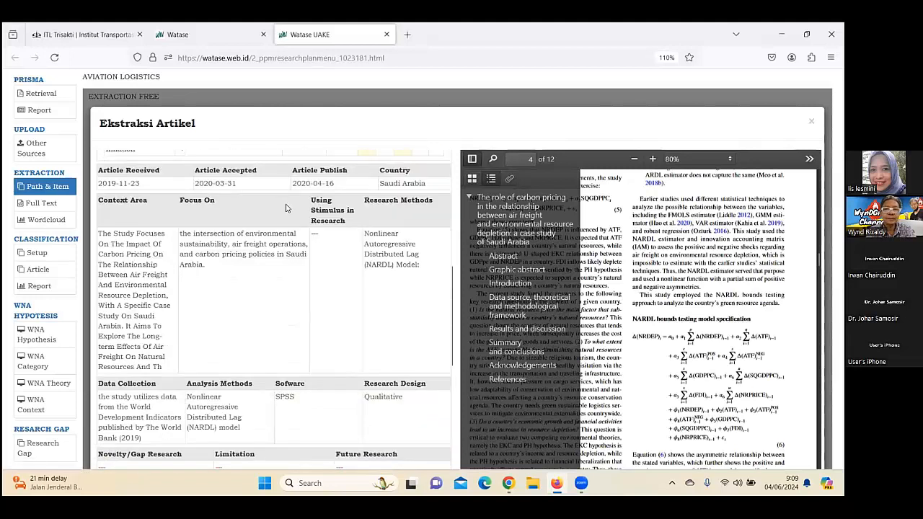
scroll(288, 207, down, 9)
click(811, 121)
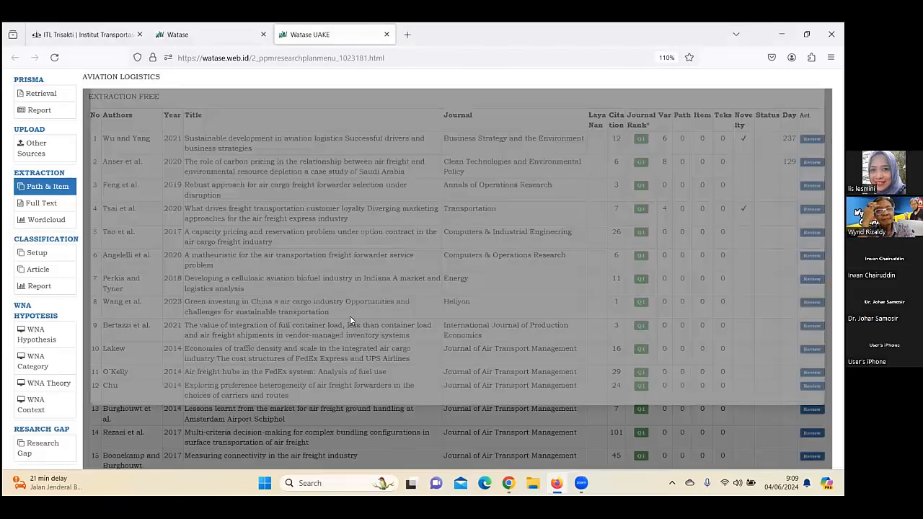
Open the review of the 2020 freight transportation customer loyalty article and examine its hypotheses, research details and Setup Classification entries.
scroll(245, 303, down, 1)
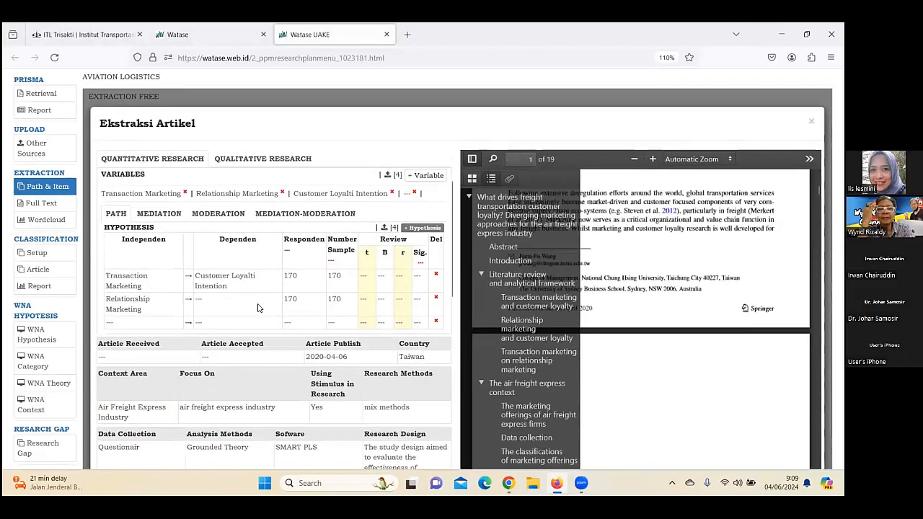
scroll(225, 263, down, 1)
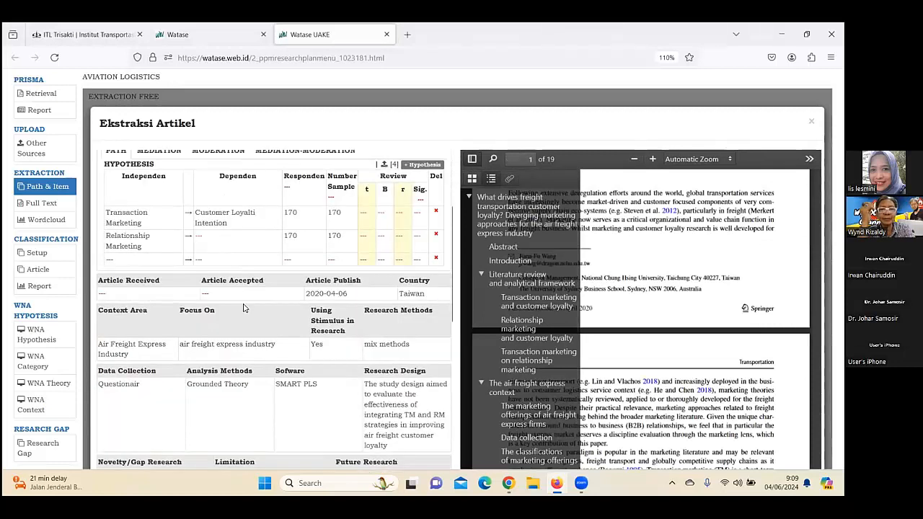
scroll(242, 368, up, 2)
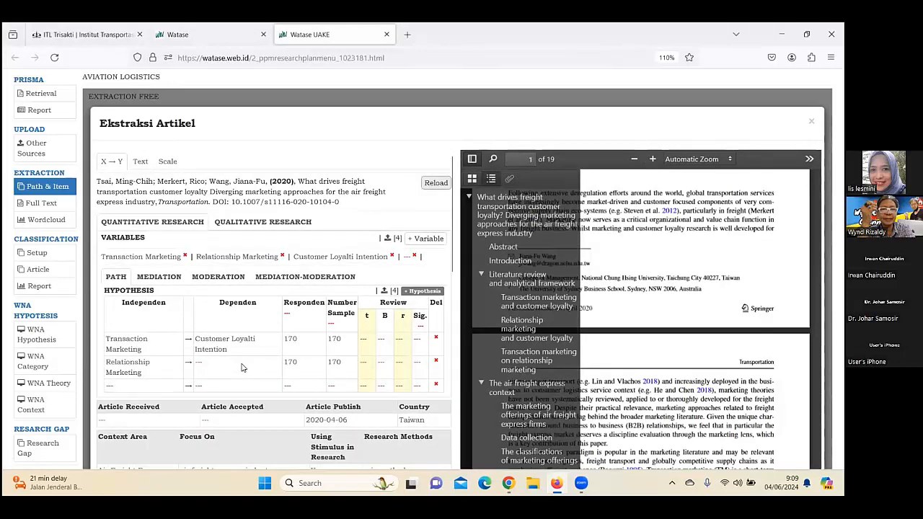
scroll(242, 368, down, 2)
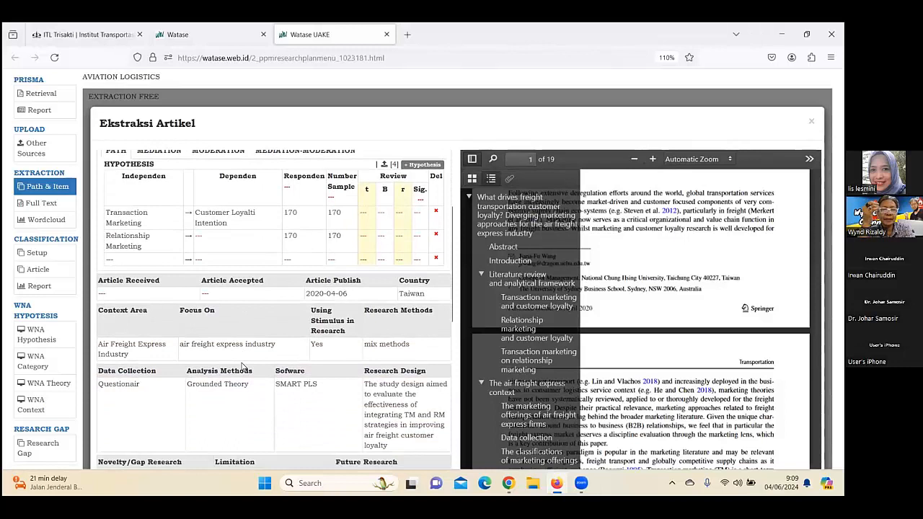
scroll(242, 367, down, 2)
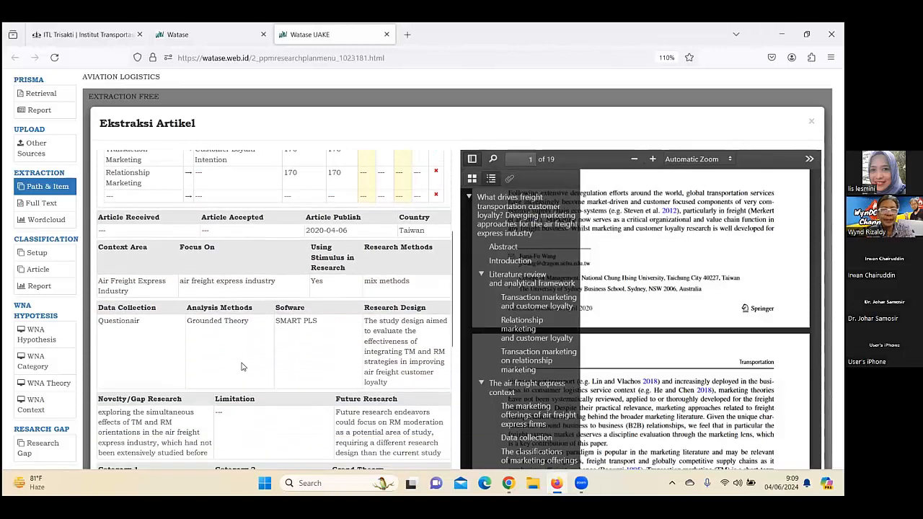
scroll(314, 348, up, 4)
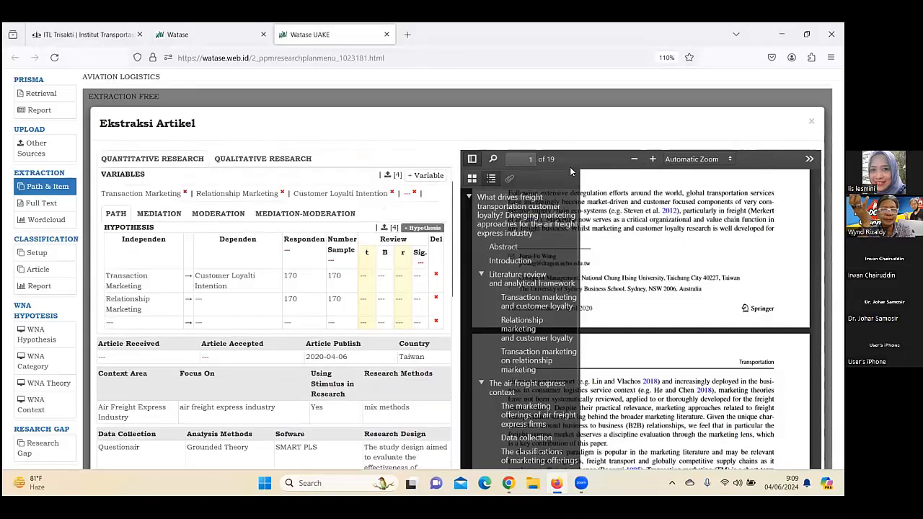
scroll(691, 317, up, 2)
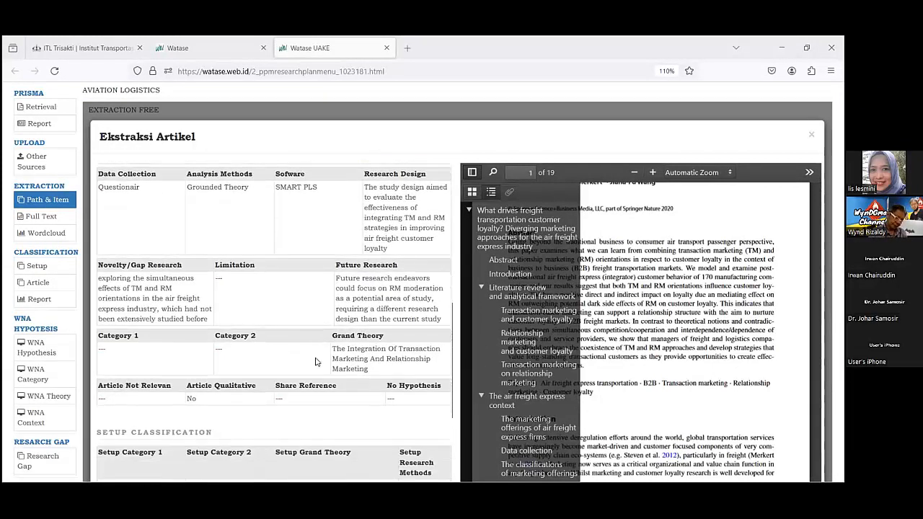
scroll(315, 361, down, 1)
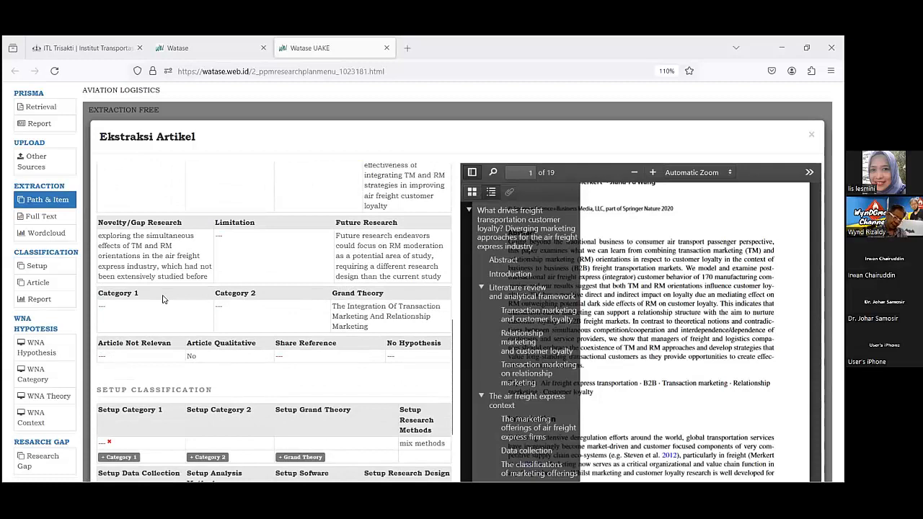
scroll(194, 288, down, 1)
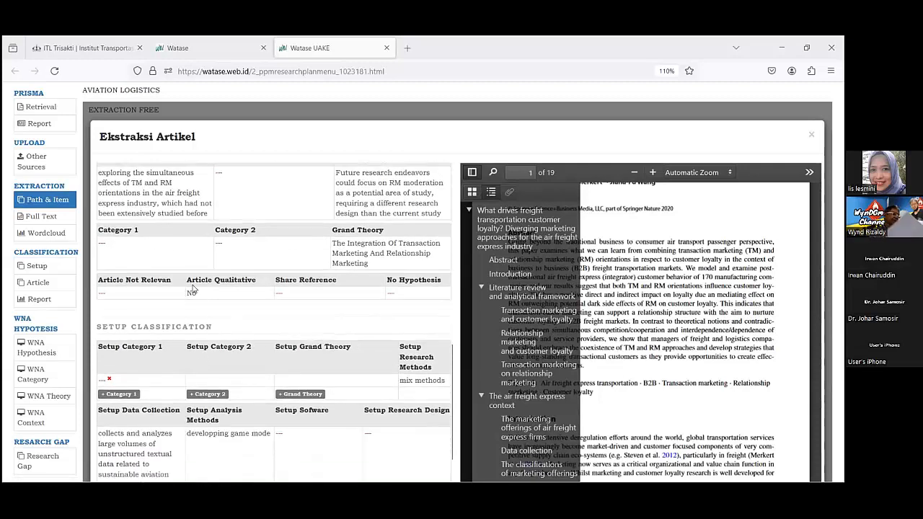
scroll(194, 298, up, 2)
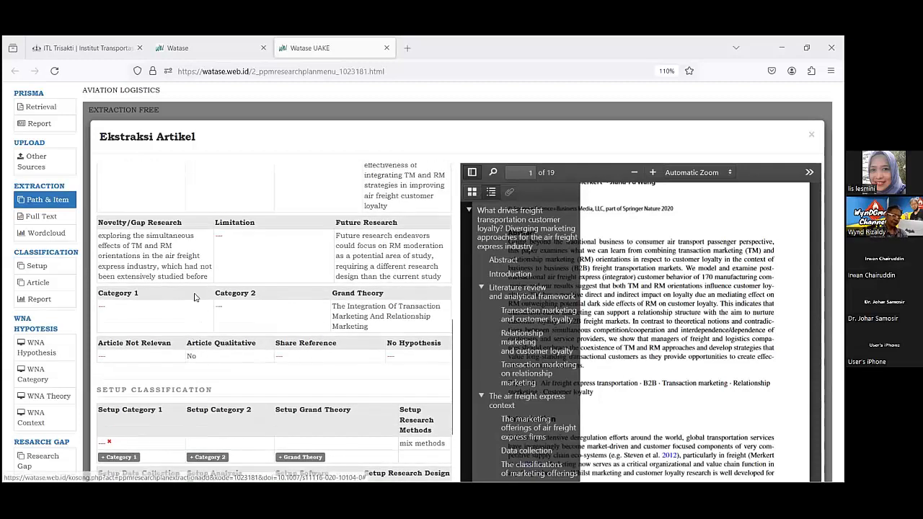
scroll(195, 298, down, 3)
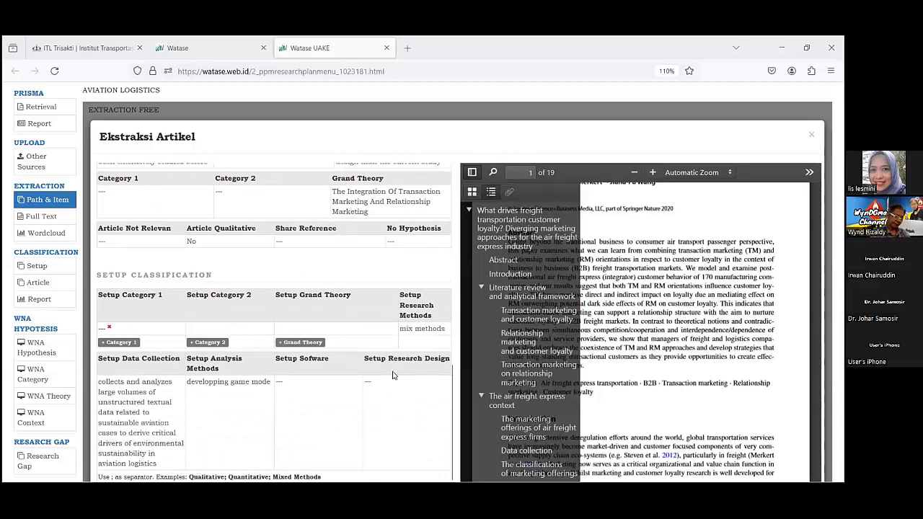
Search the freight transportation customer loyalty article's PDF for "software" and advance to the next match.
scroll(391, 392, down, 1)
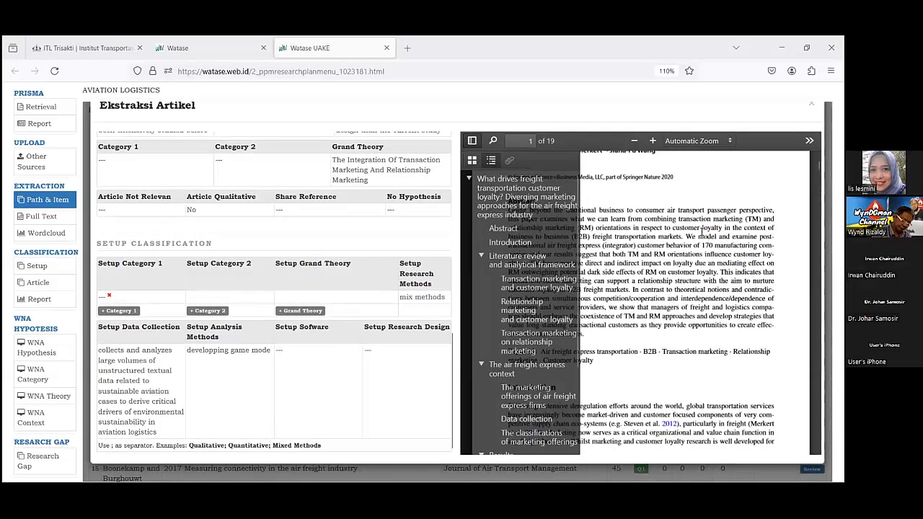
click(547, 195)
scroll(547, 195, up, 1)
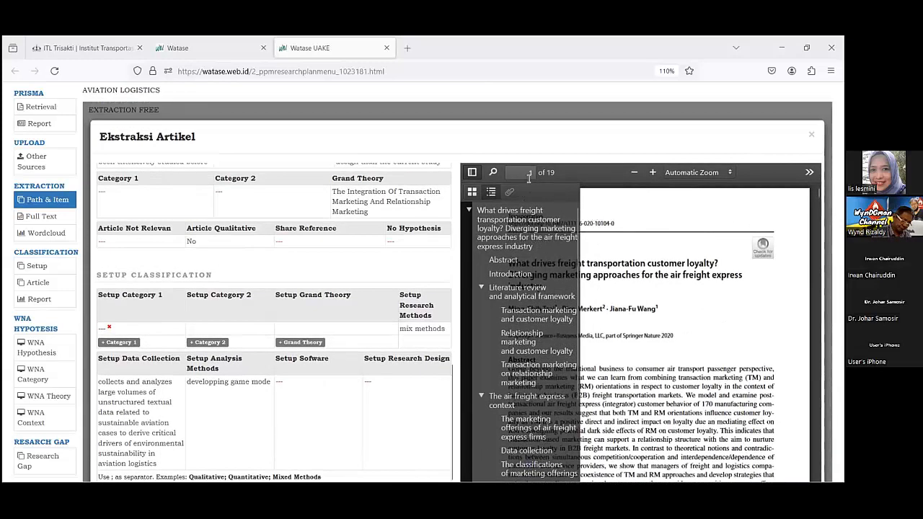
click(493, 172)
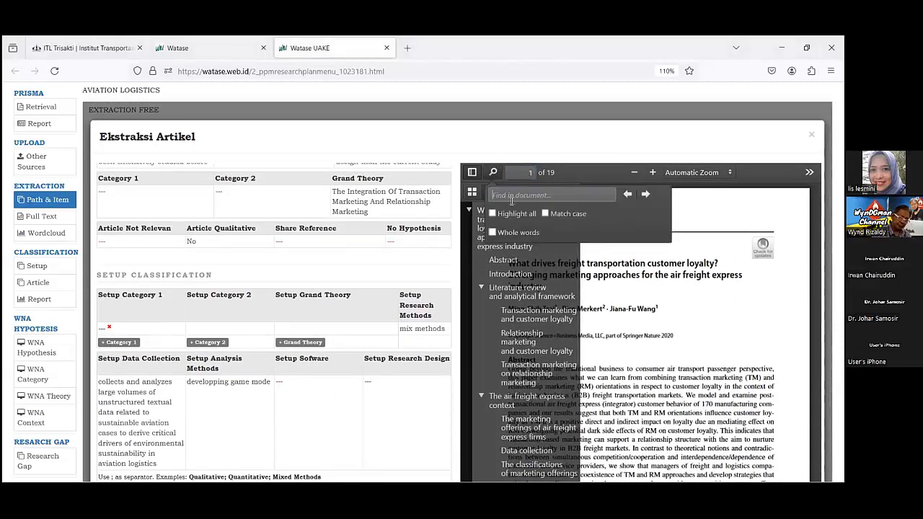
text(soft)
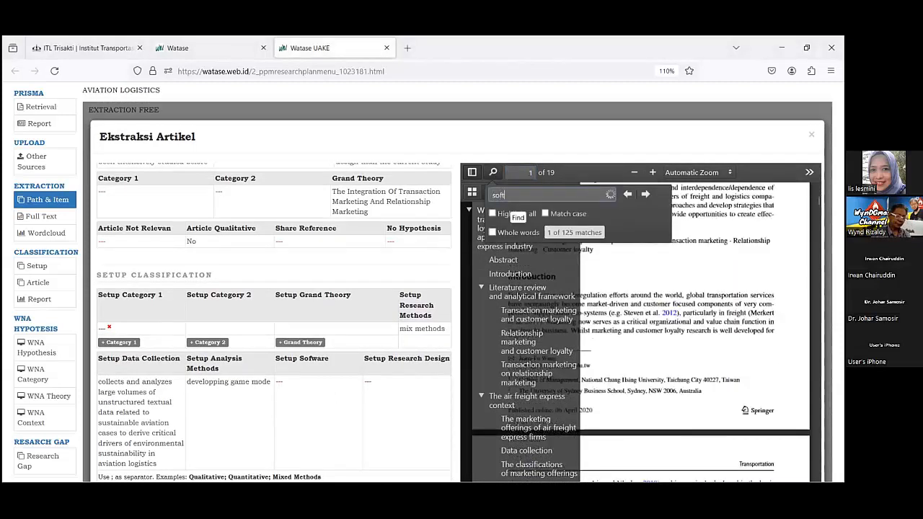
text(ware)
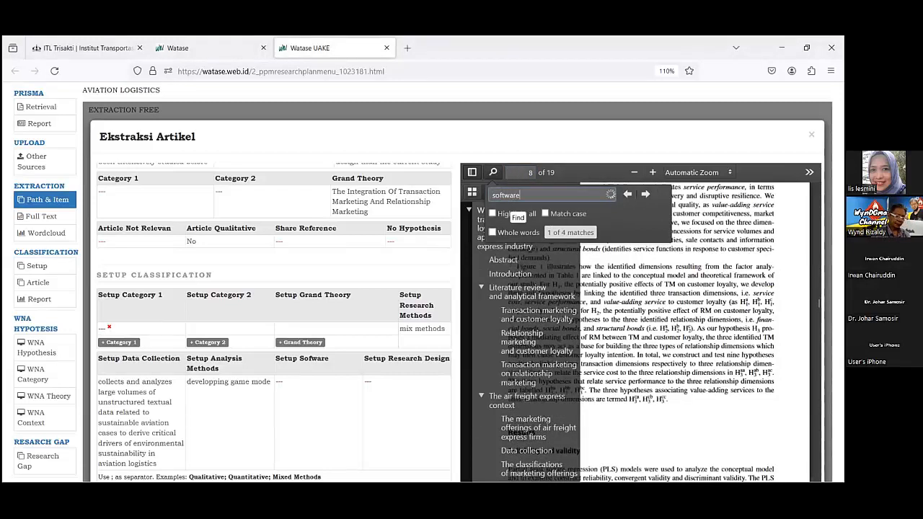
key(Return)
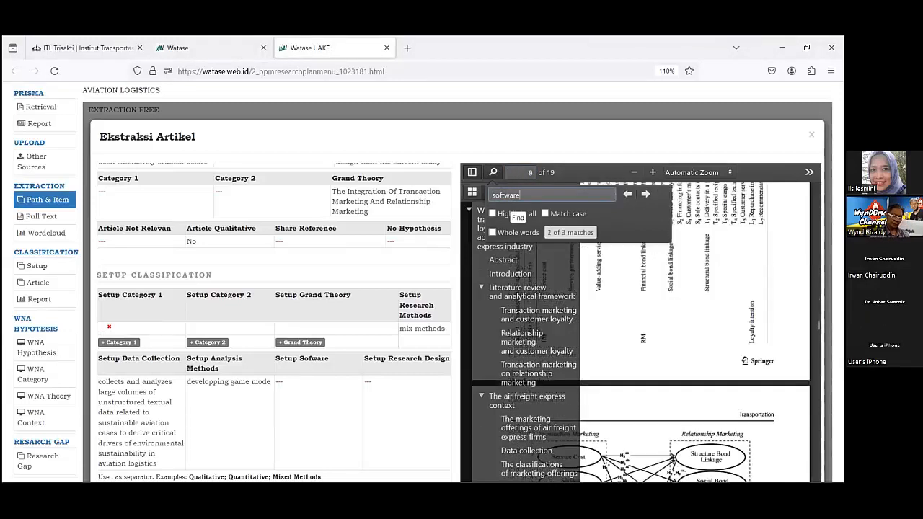
Examine the measurement item table, the structural model effects table and the model diagram on pages 9 to 11 of the PDF.
scroll(671, 334, up, 2)
scroll(671, 331, down, 2)
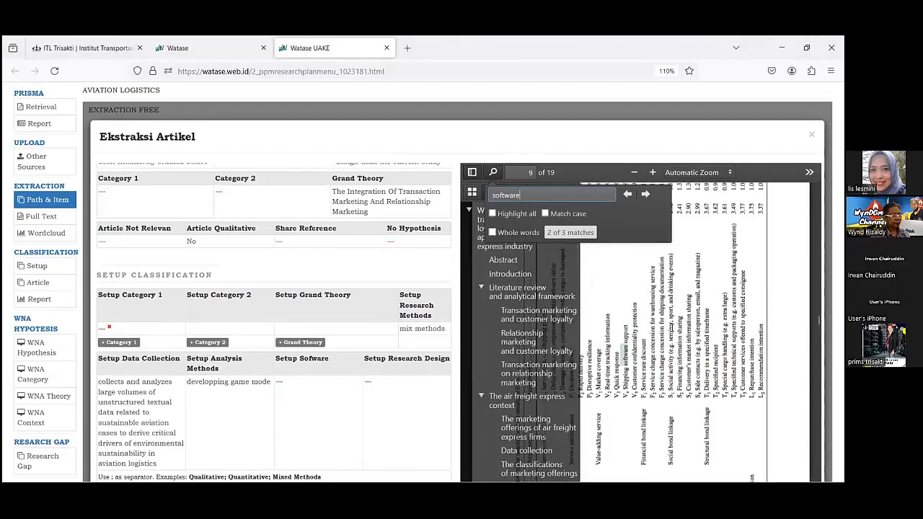
scroll(671, 331, down, 10)
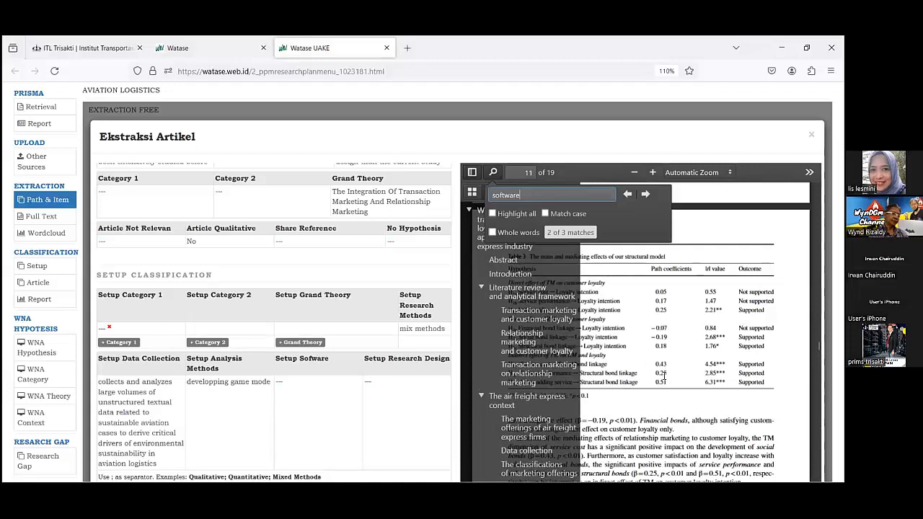
scroll(663, 375, up, 10)
scroll(657, 376, up, 10)
scroll(657, 376, down, 5)
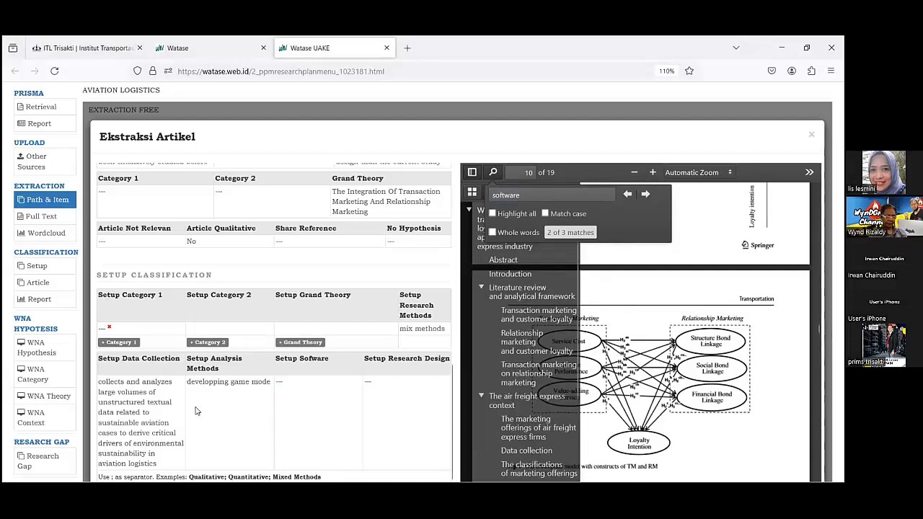
Review the article's extraction form, covering its hypotheses, data collection, analysis methods, software, research design, grand theory and Setup Classification.
scroll(195, 411, down, 1)
scroll(195, 411, up, 1)
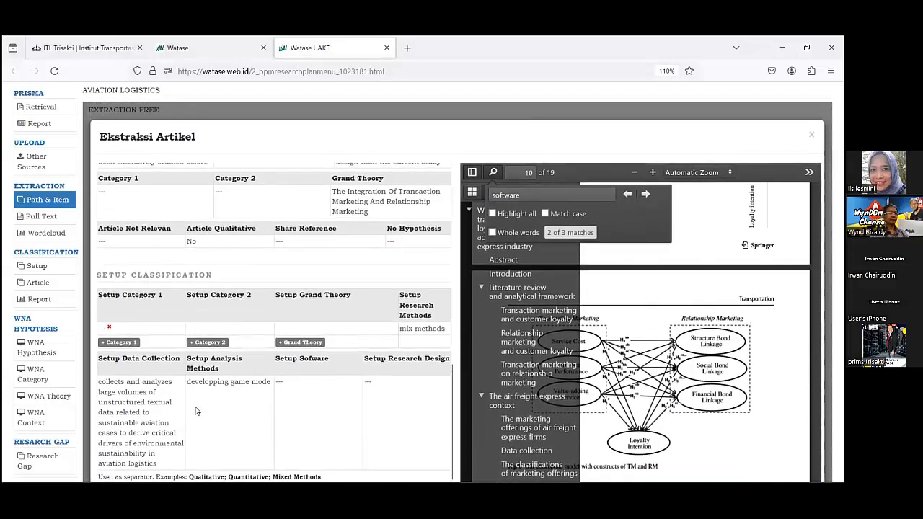
scroll(270, 237, up, 4)
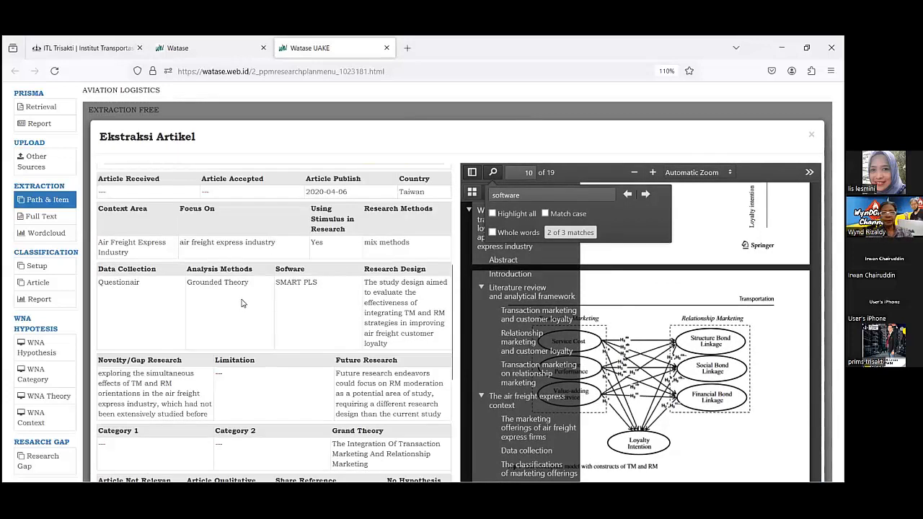
scroll(240, 301, up, 2)
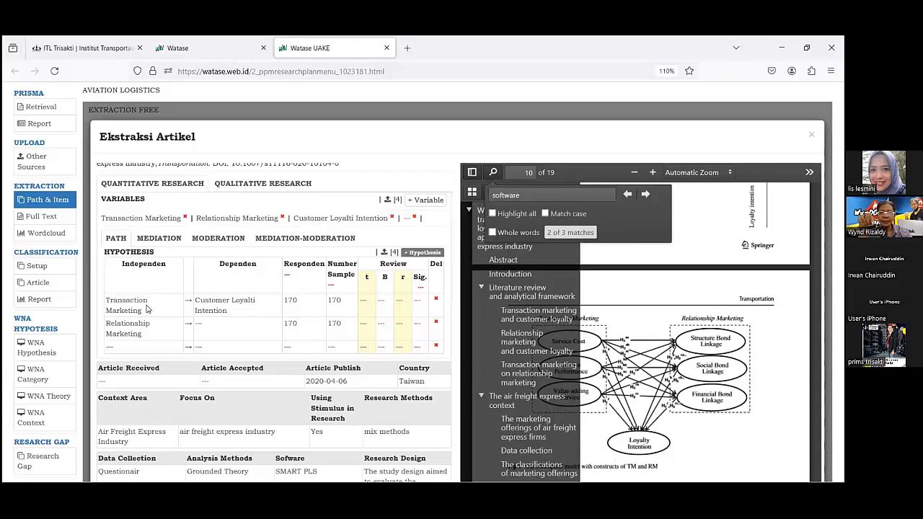
scroll(146, 309, down, 3)
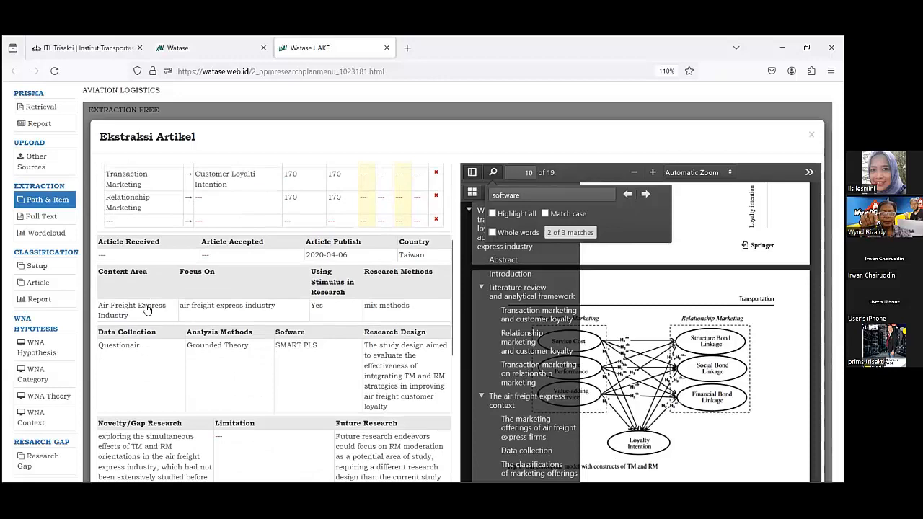
scroll(147, 309, down, 5)
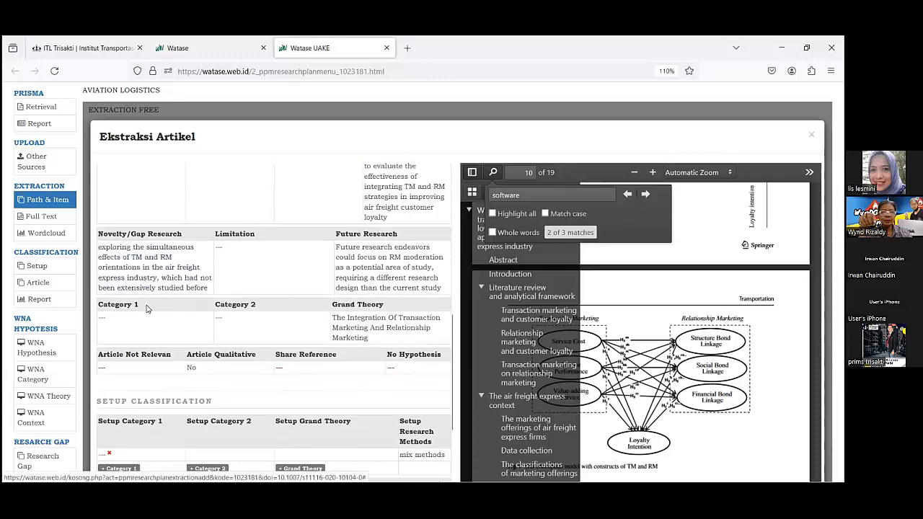
scroll(147, 309, down, 2)
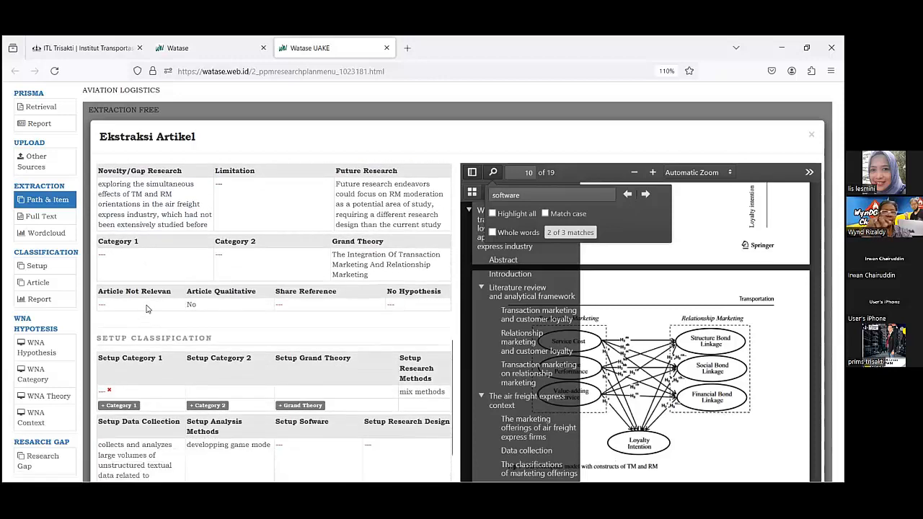
scroll(147, 309, down, 2)
scroll(146, 308, up, 10)
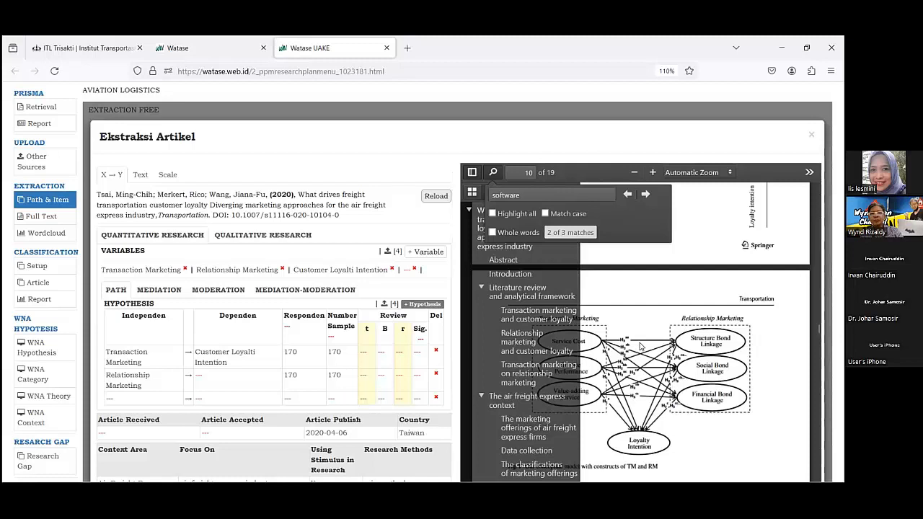
Compare the PDF's transaction and relationship marketing model diagram and construct correlations table with the variables and hypotheses in the form.
scroll(639, 345, up, 5)
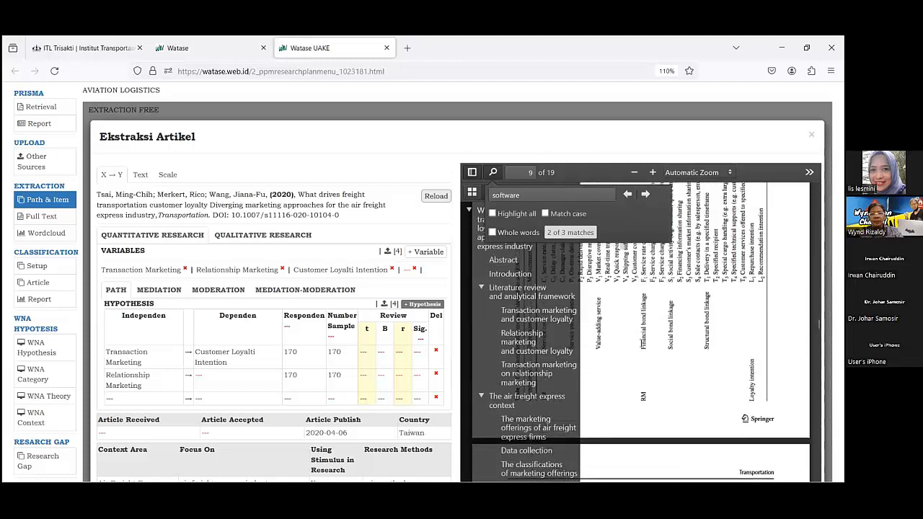
scroll(641, 341, down, 5)
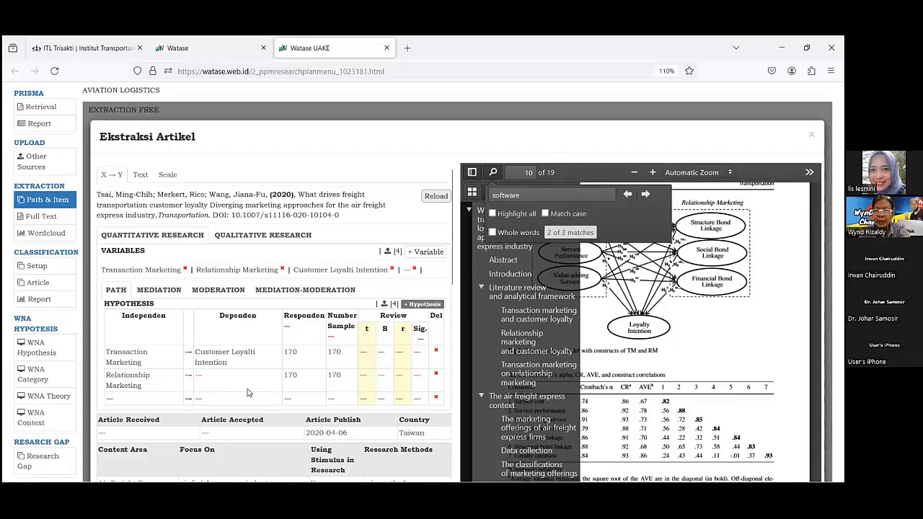
scroll(243, 389, down, 2)
scroll(244, 388, up, 2)
scroll(685, 344, up, 3)
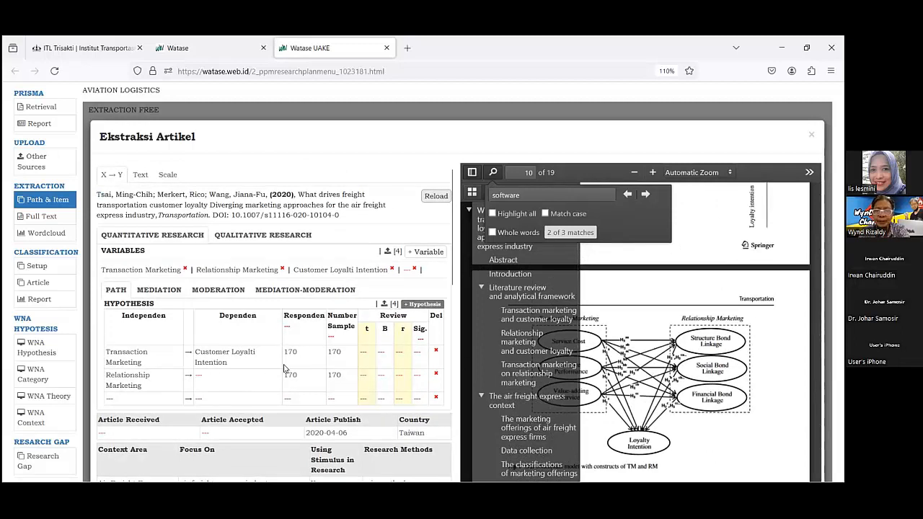
Recheck the article's path hypotheses and research details against the Setup Data Collection, Analysis Methods, Sofware and Research Design entries.
scroll(284, 368, down, 2)
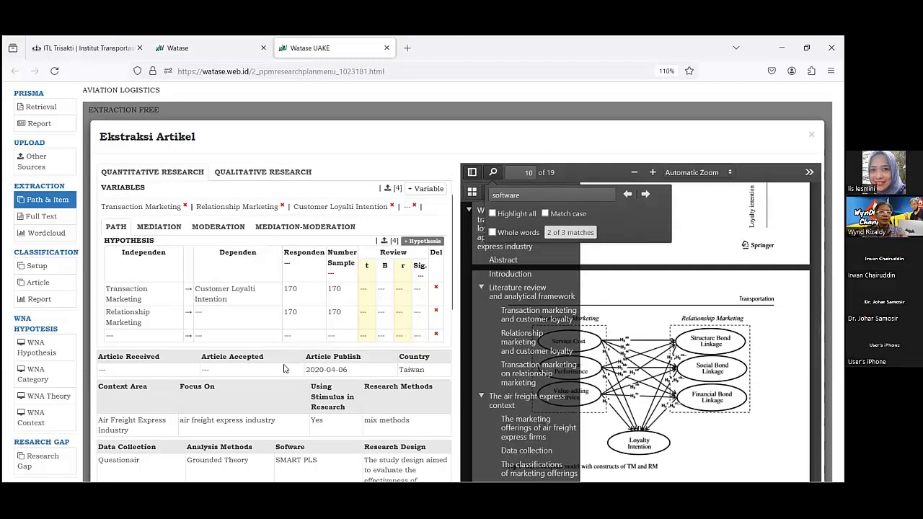
scroll(283, 368, down, 2)
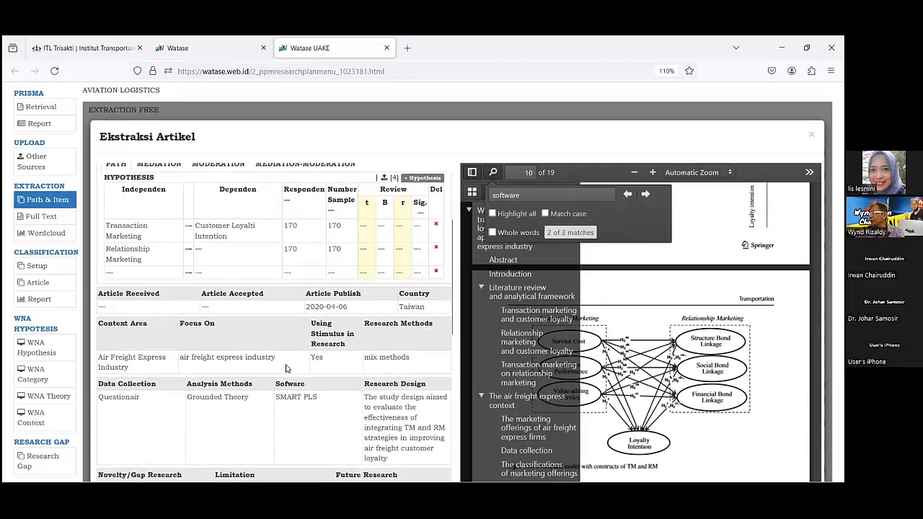
scroll(285, 368, up, 4)
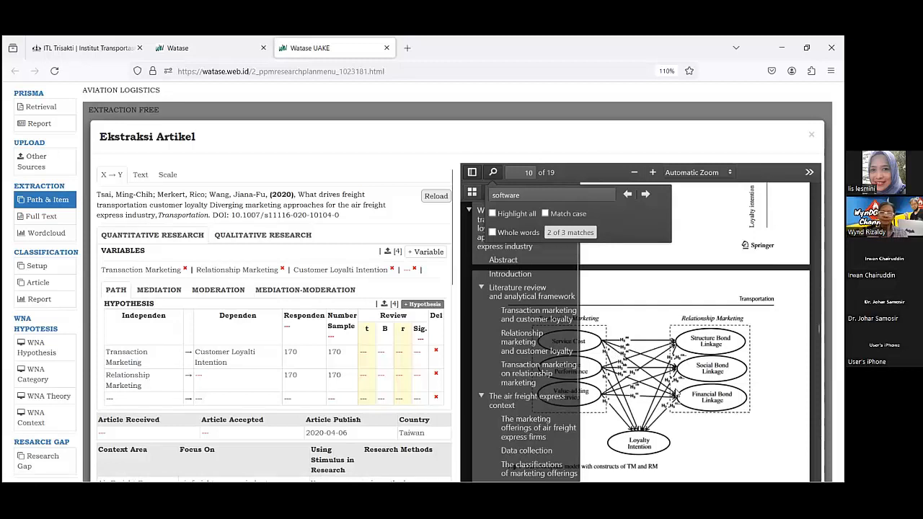
scroll(271, 368, down, 6)
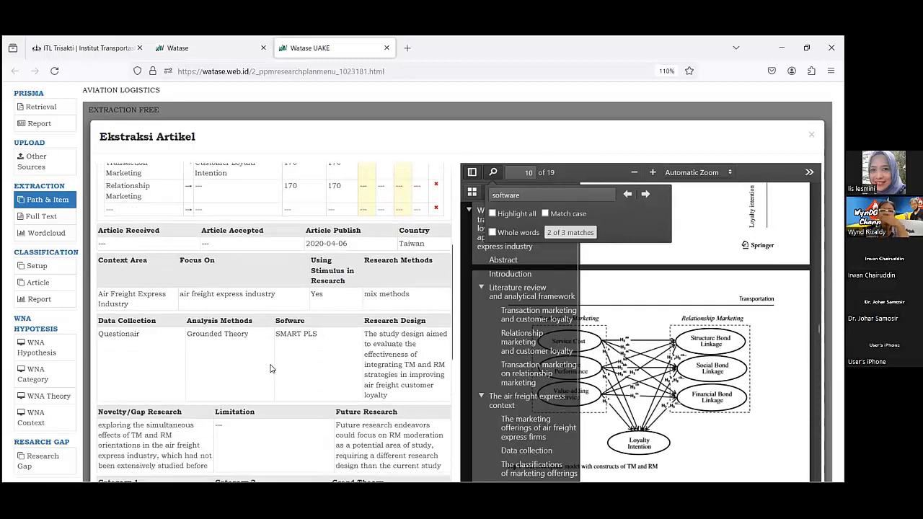
scroll(271, 368, down, 3)
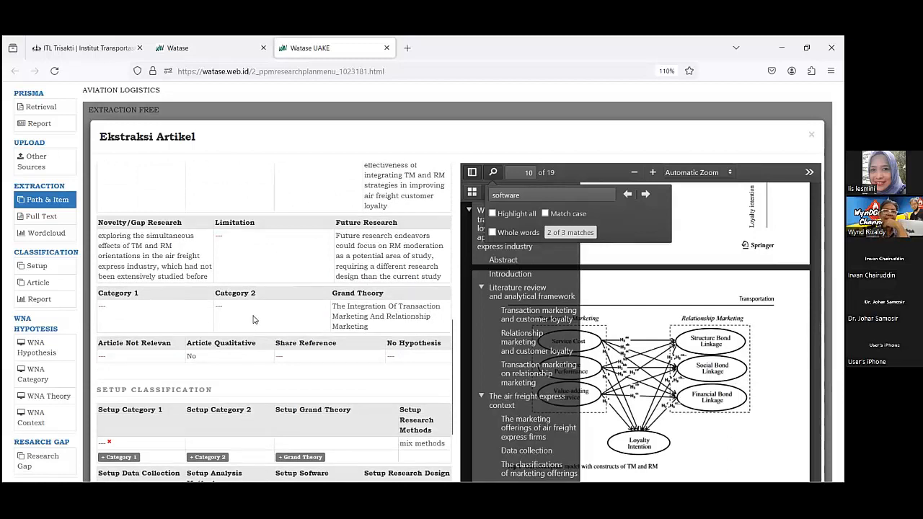
scroll(263, 355, down, 4)
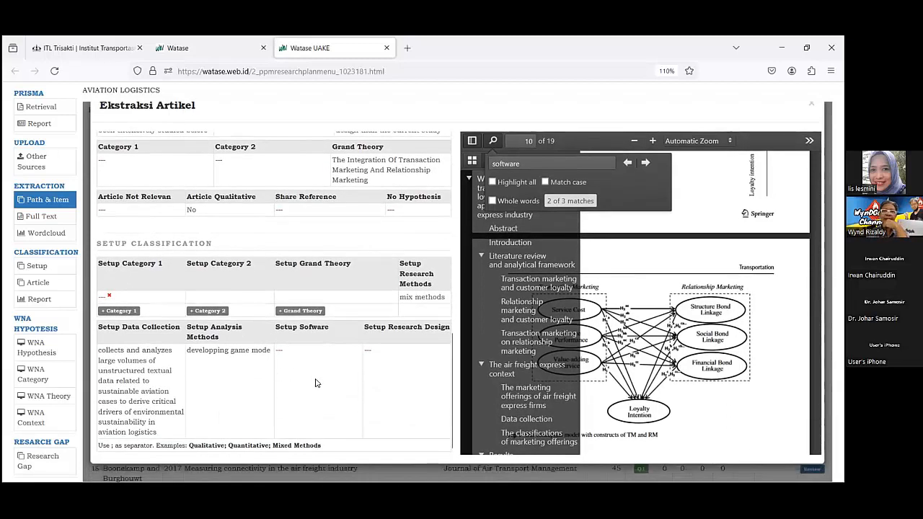
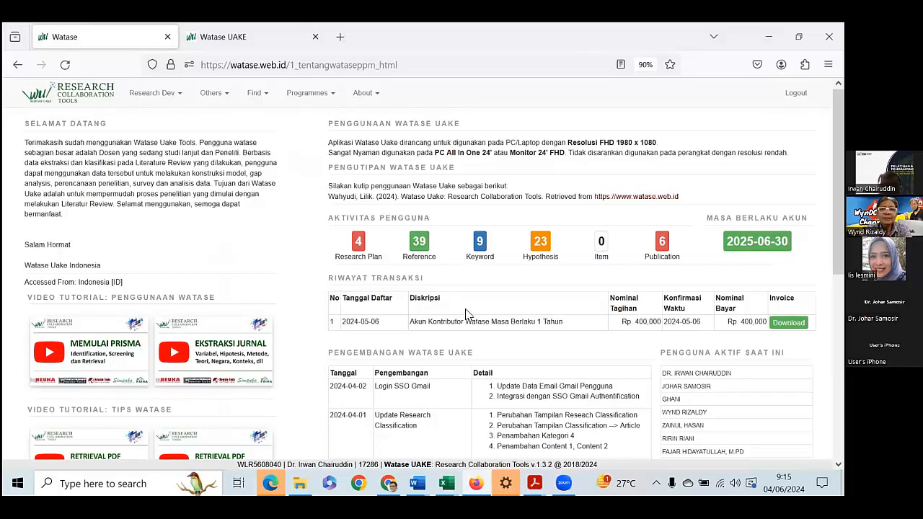
Open the literature review of the Logistics management plan from the Research Plan SLR list.
scroll(466, 314, down, 3)
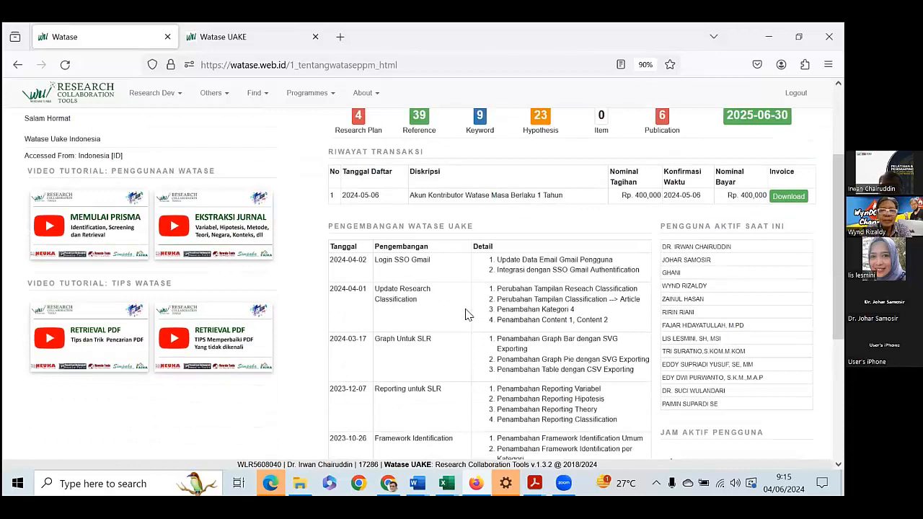
scroll(465, 315, up, 1)
scroll(466, 314, up, 1)
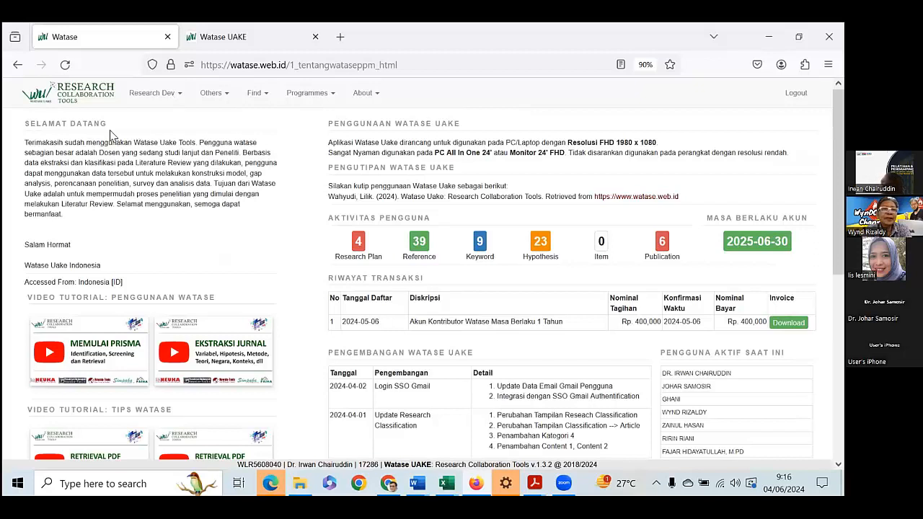
click(181, 101)
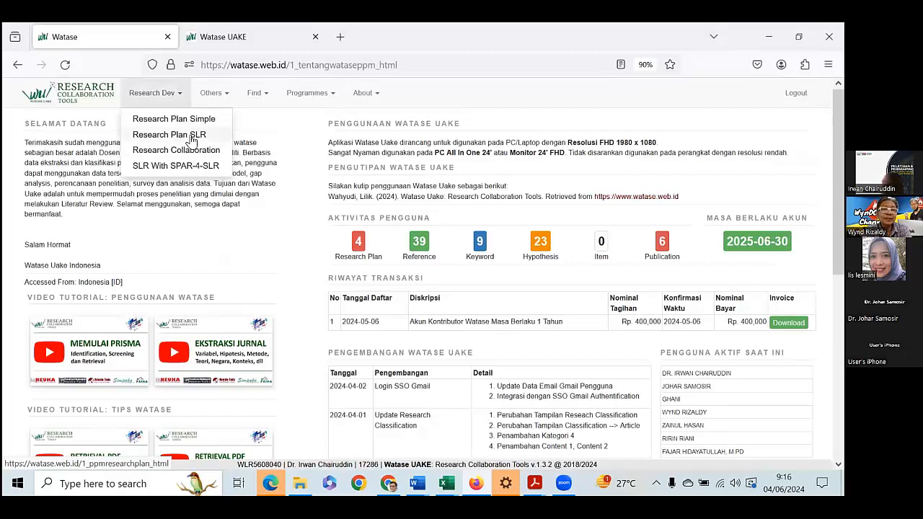
click(192, 136)
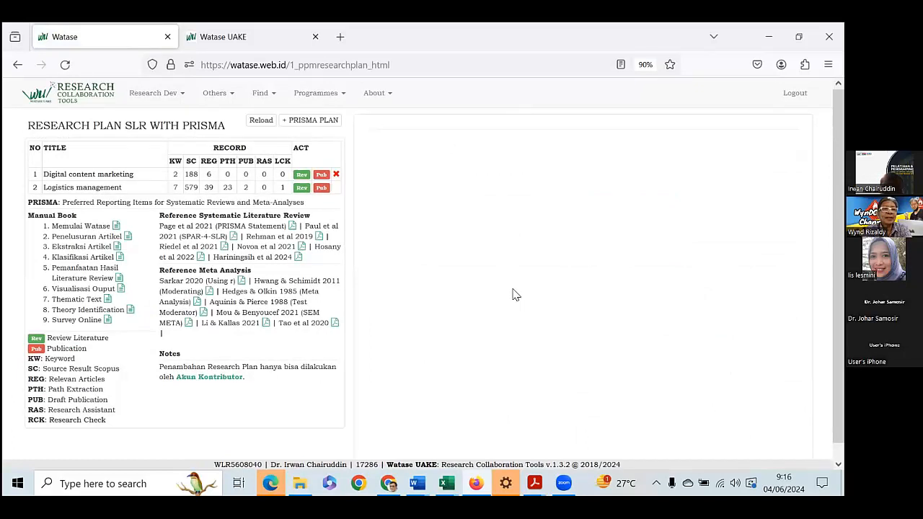
scroll(515, 295, down, 1)
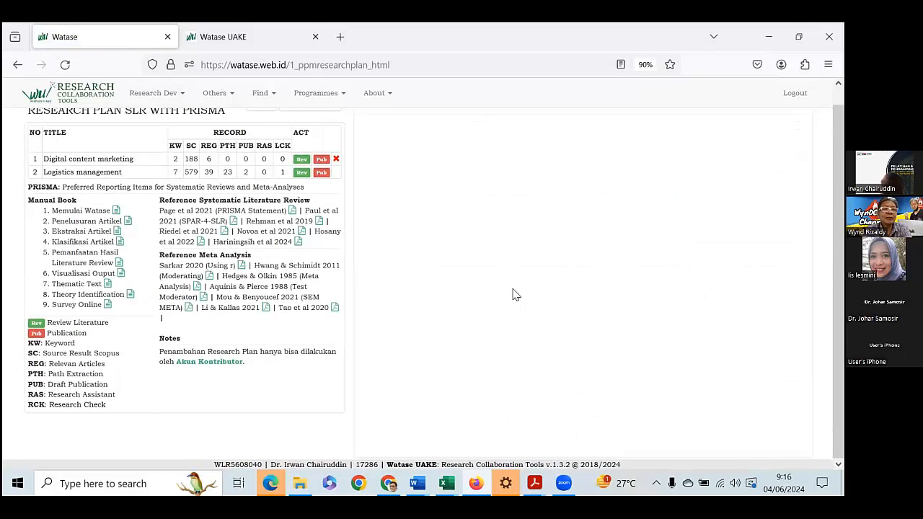
click(301, 172)
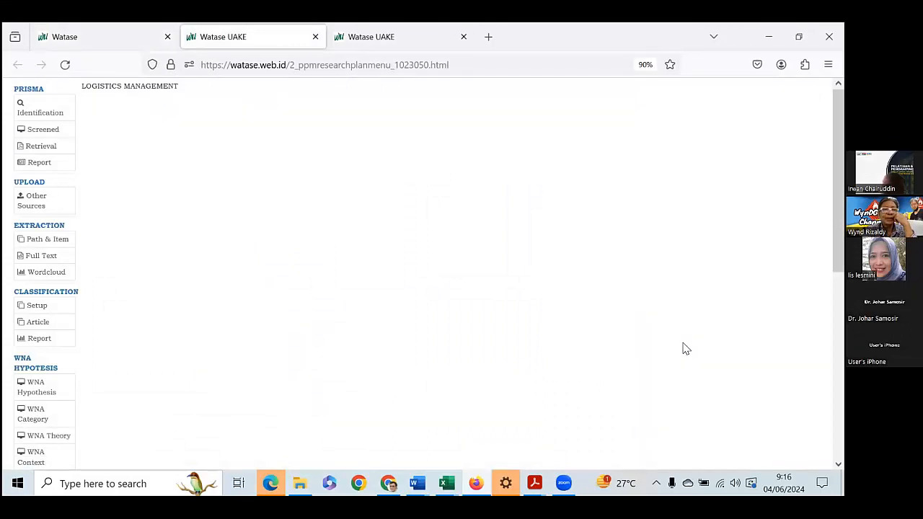
Look over the review's PRISMA, extraction, classification, research gap and visualization sections, and view the Keyword Identification list.
scroll(674, 329, down, 5)
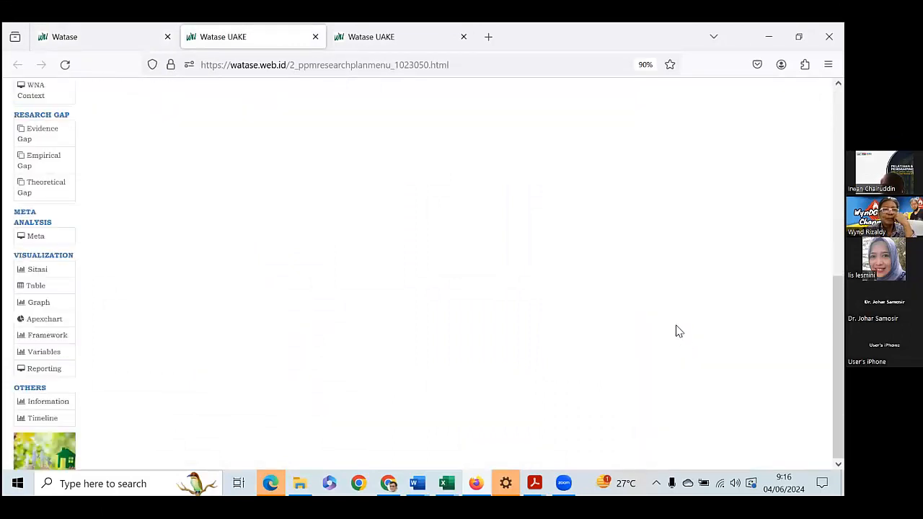
scroll(676, 331, up, 5)
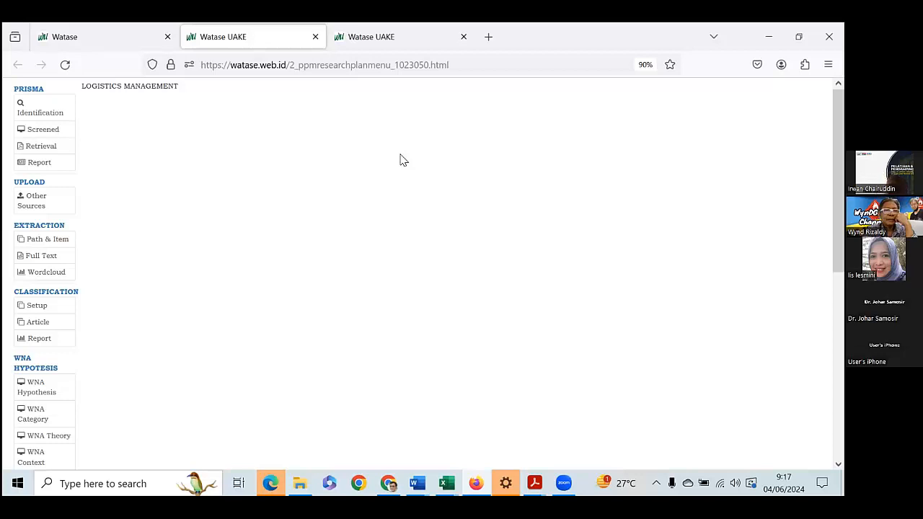
click(38, 118)
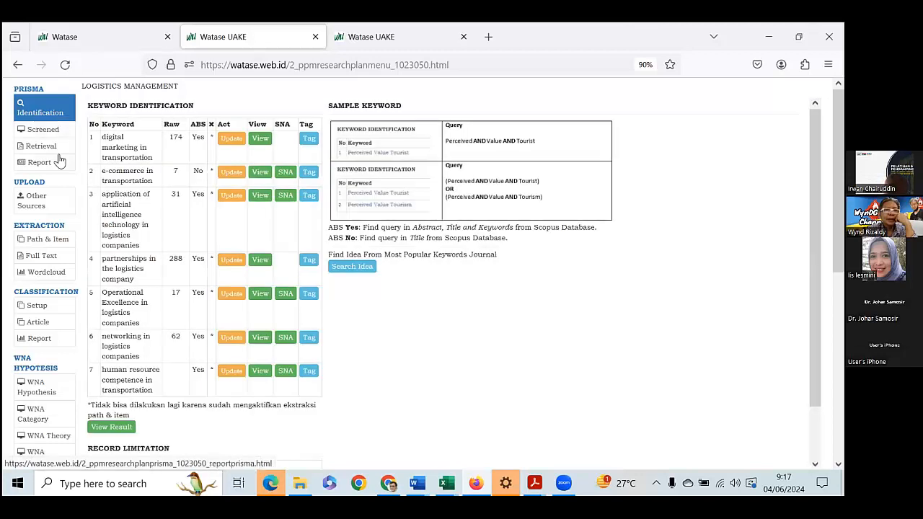
Open the Path & Item extraction form of the 2014 article on industrial branding through dyadic logistics partnership success.
click(60, 244)
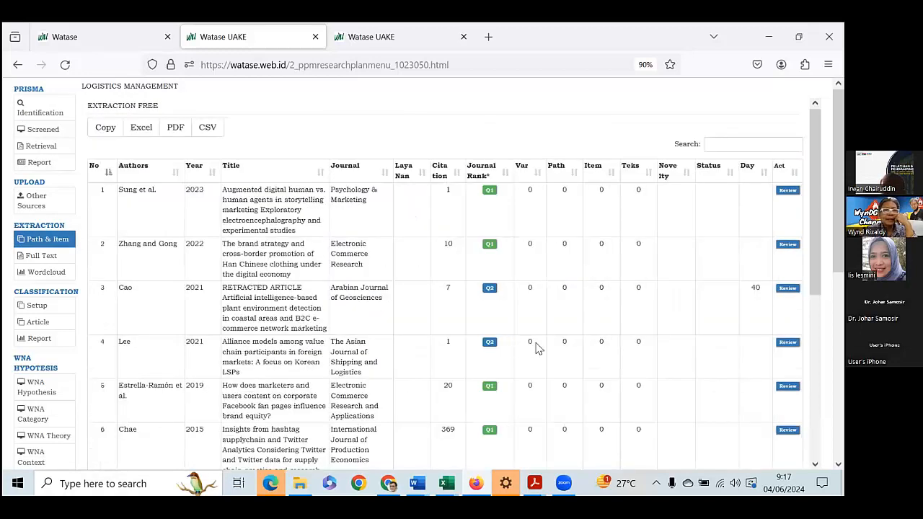
scroll(537, 348, down, 3)
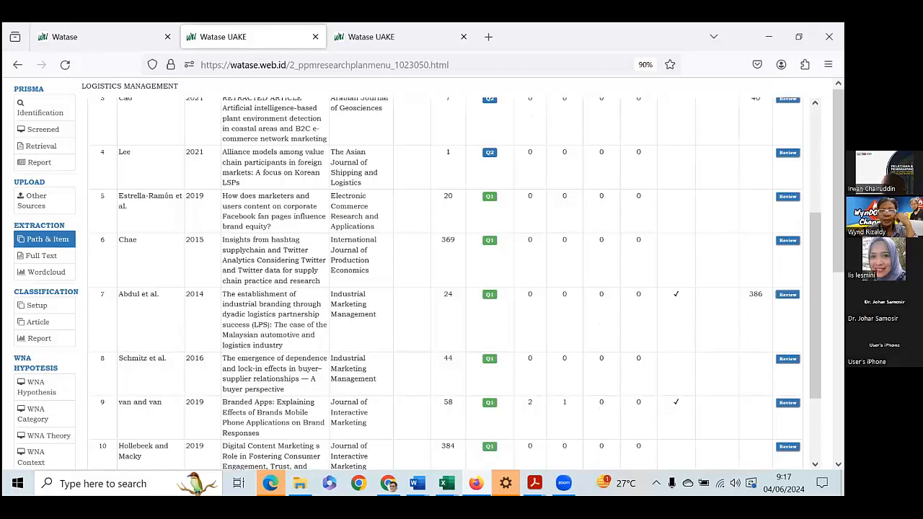
click(787, 402)
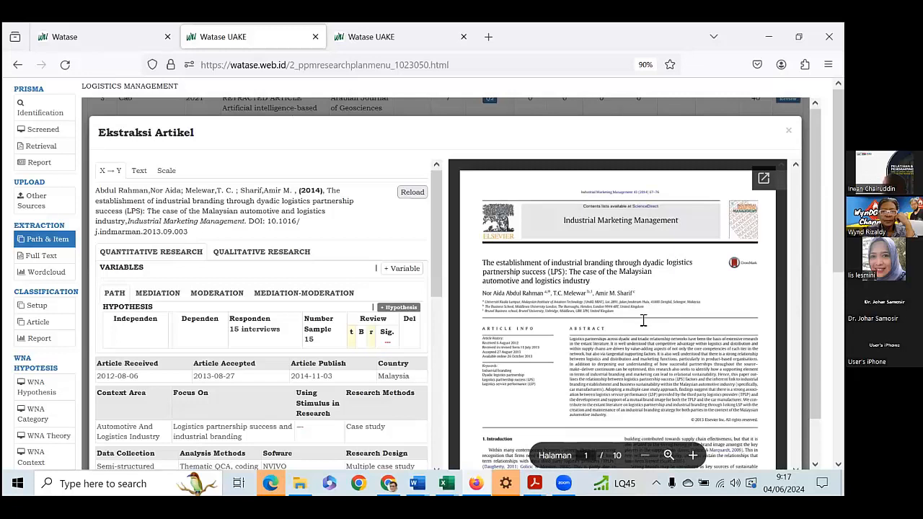
Set the Responden value in the article's path hypothesis to 15.
click(260, 336)
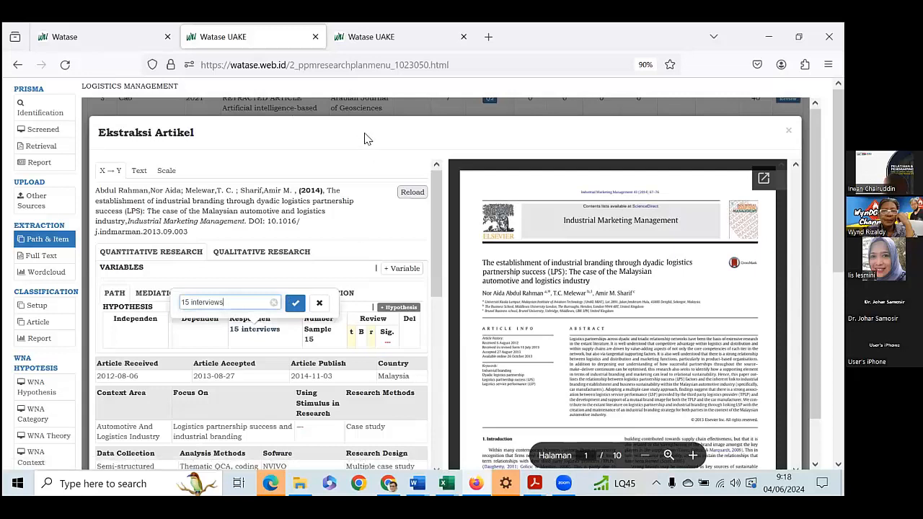
click(319, 304)
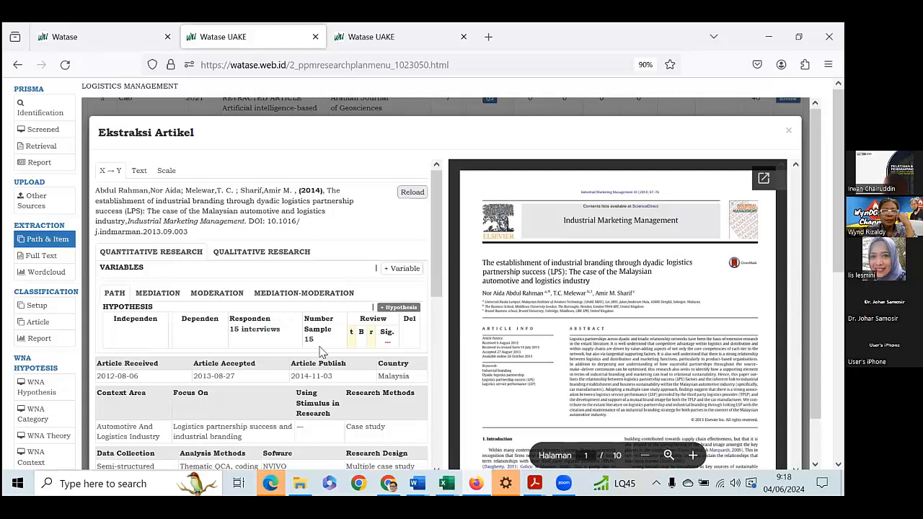
scroll(320, 351, down, 1)
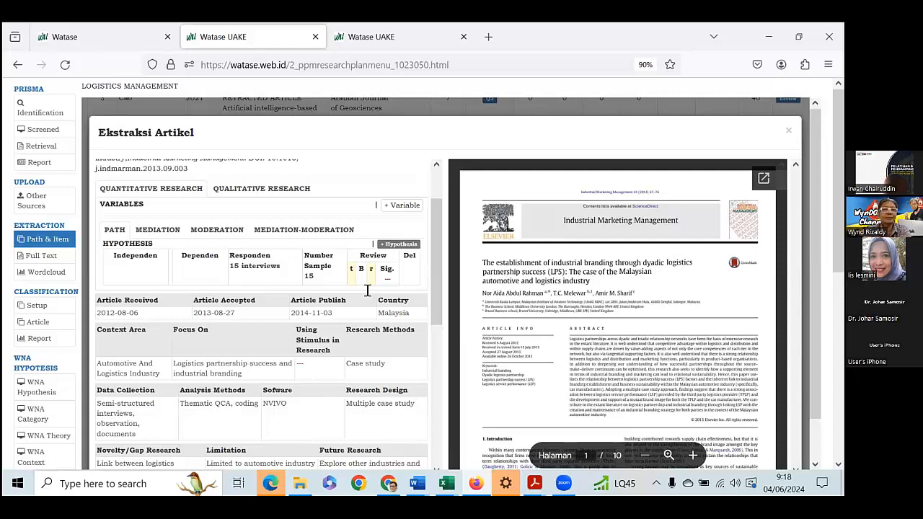
click(267, 267)
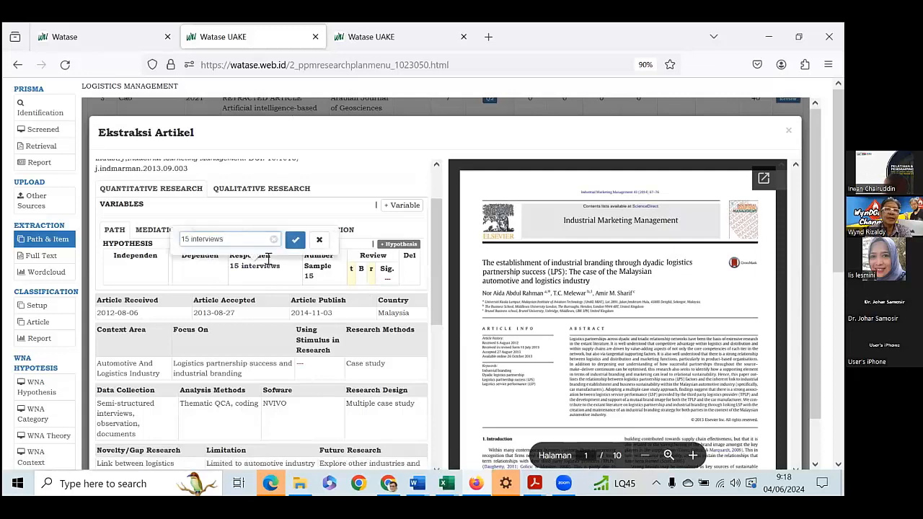
key(BackSpace)
key(BackSpace)
key(BackSpace)
key(BackSpace)
key(BackSpace)
key(BackSpace)
key(BackSpace)
key(BackSpace)
key(BackSpace)
key(BackSpace)
key(BackSpace)
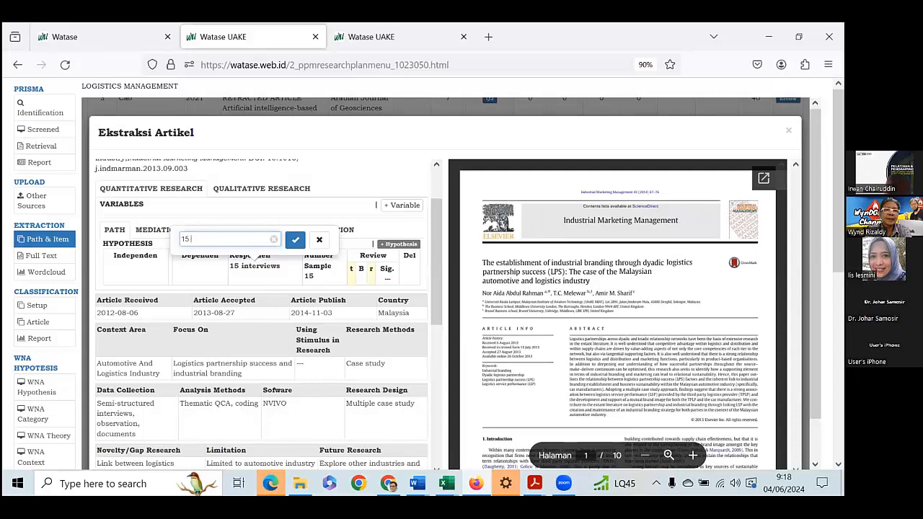
click(296, 241)
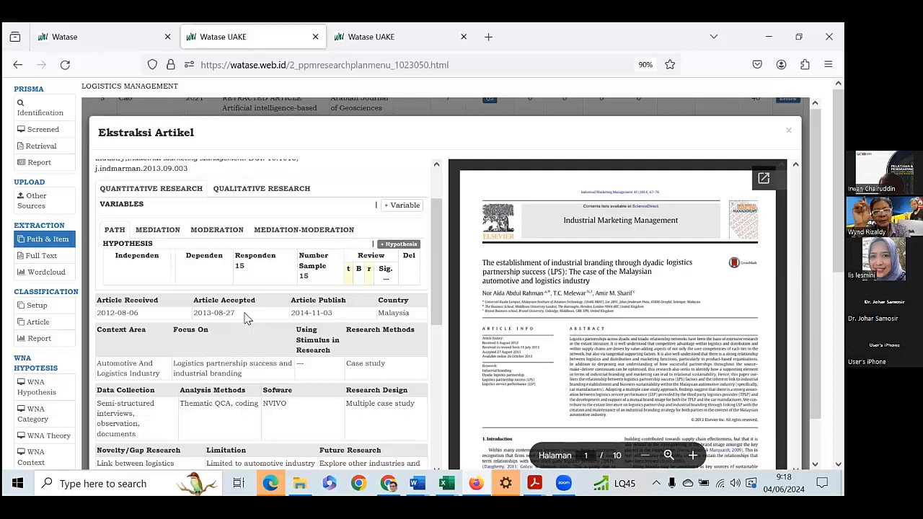
Review the article's PDF opening pages, research details, novelty, limitation, future research and Setup Classification entries, and close the extraction form.
scroll(587, 311, down, 4)
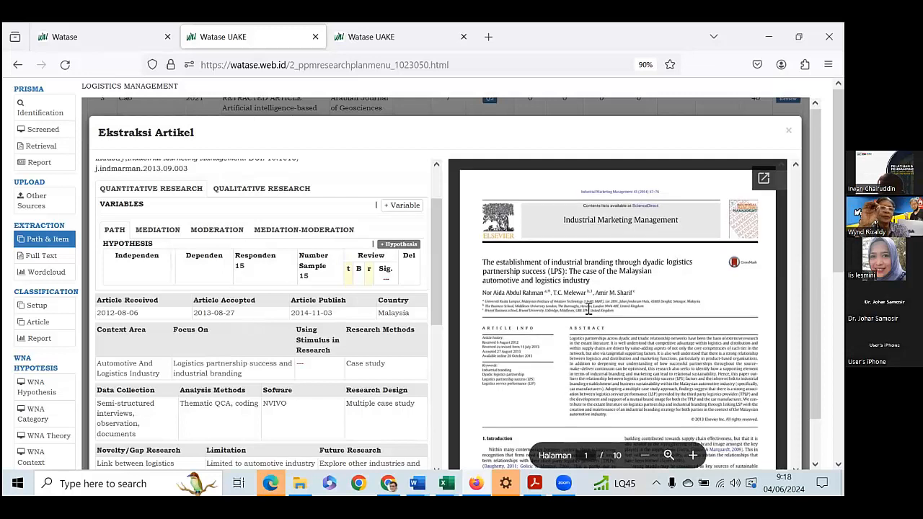
scroll(588, 311, down, 3)
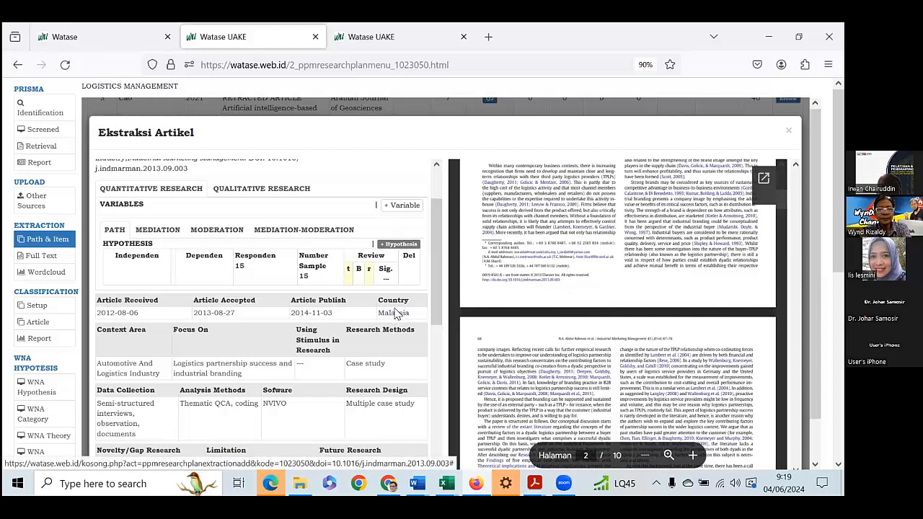
scroll(396, 320, down, 2)
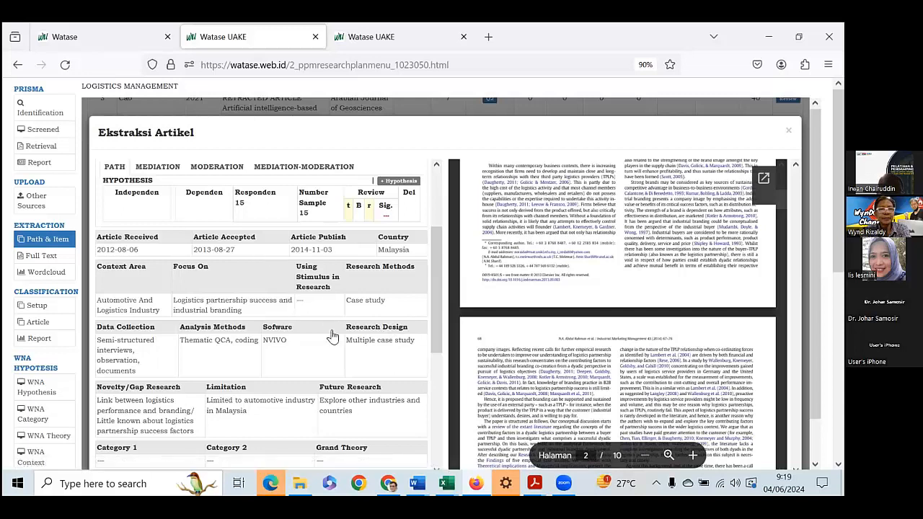
scroll(333, 339, down, 1)
scroll(333, 339, down, 4)
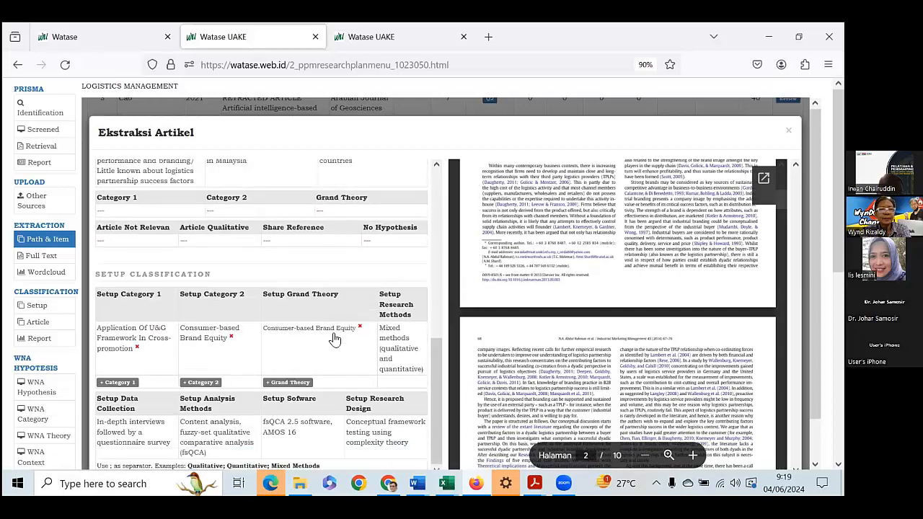
scroll(312, 356, up, 1)
scroll(311, 357, up, 3)
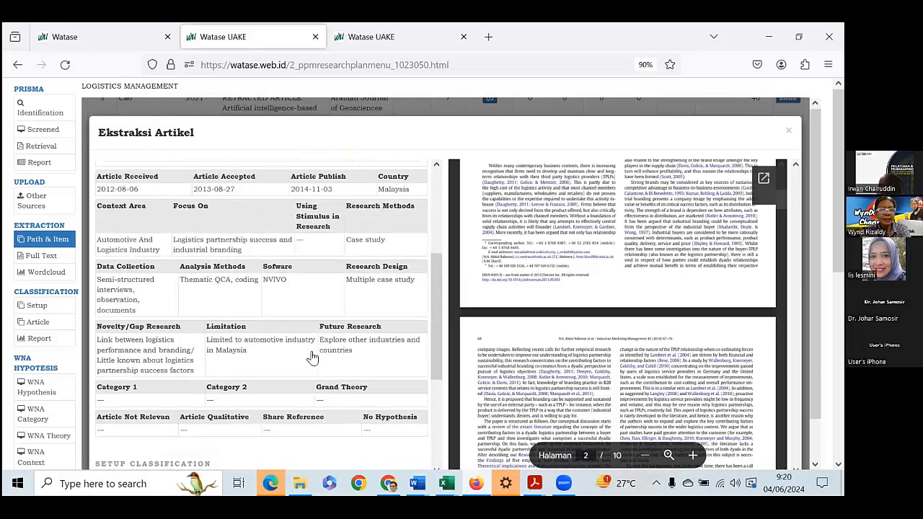
scroll(312, 356, up, 1)
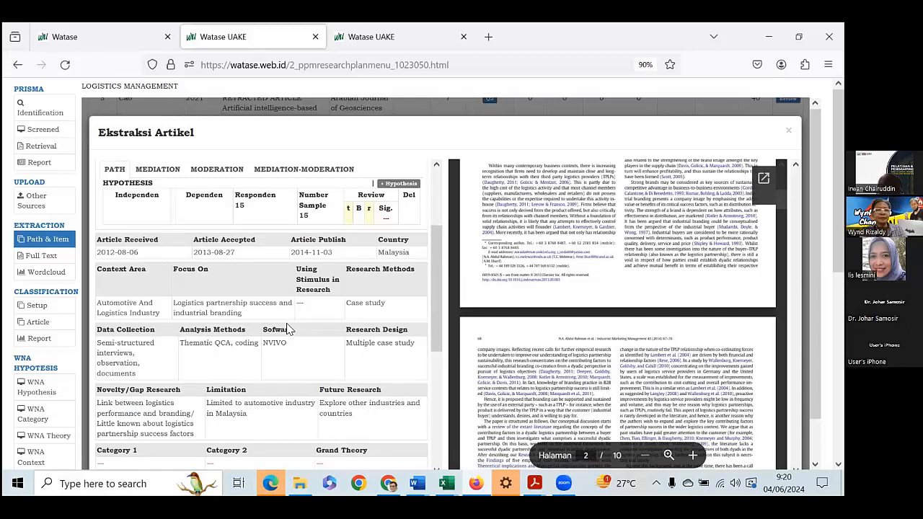
scroll(287, 329, down, 2)
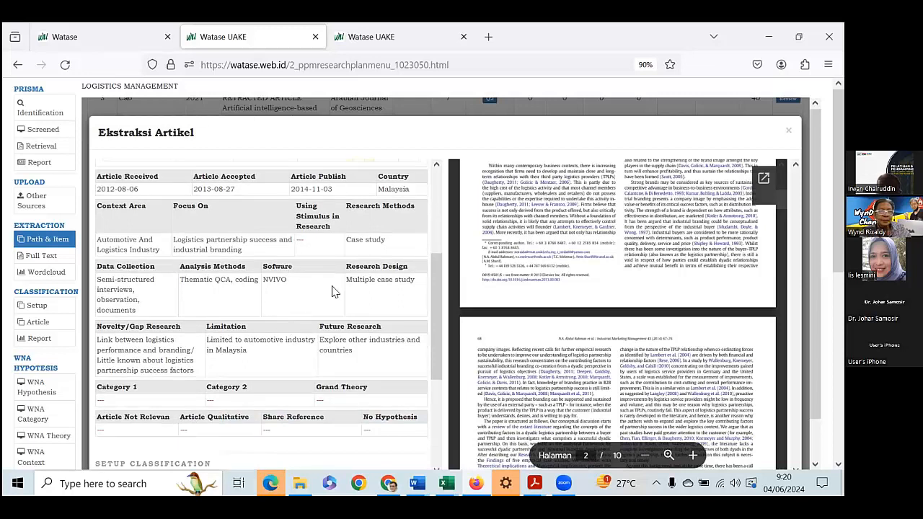
scroll(302, 295, down, 3)
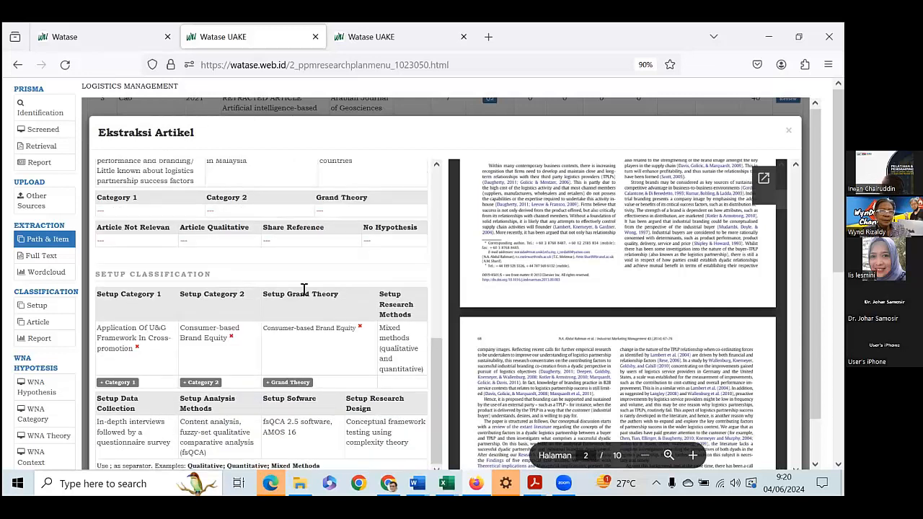
scroll(303, 296, up, 2)
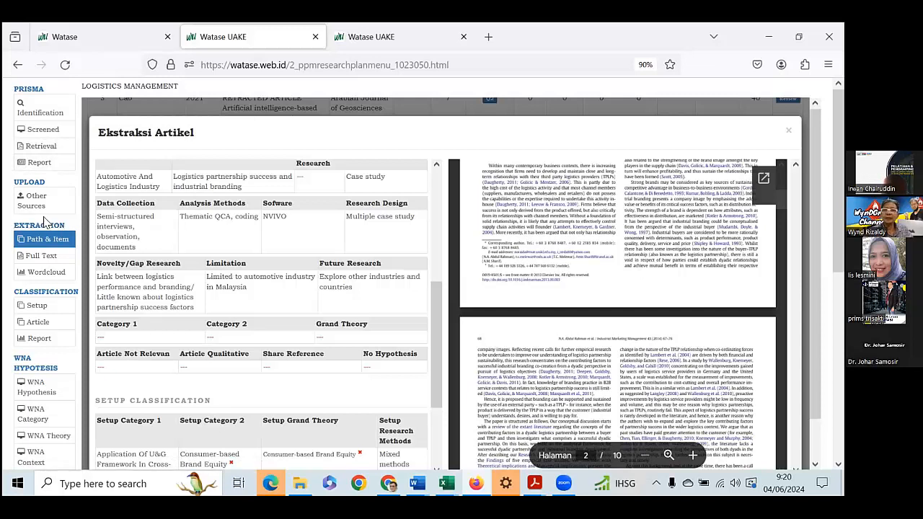
click(788, 130)
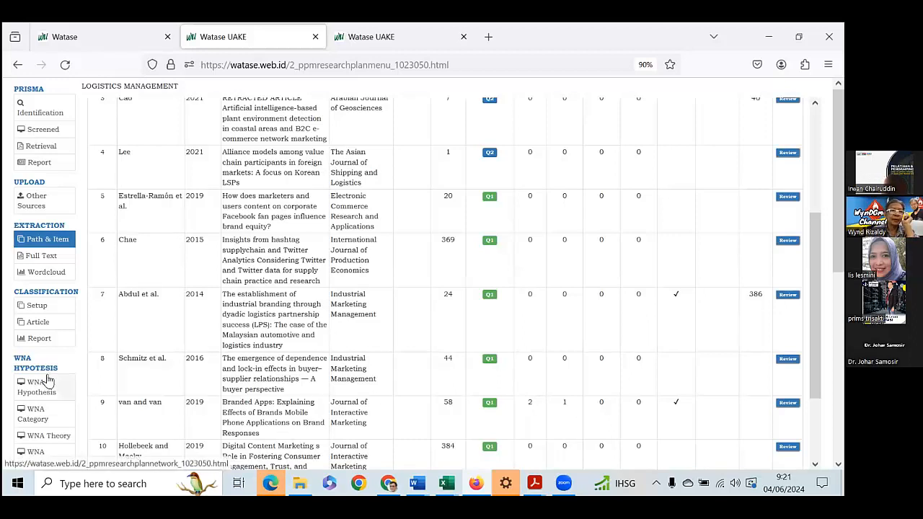
Display the Graph visualization and examine the pie charts grouping the articles by country and context.
scroll(50, 382, down, 2)
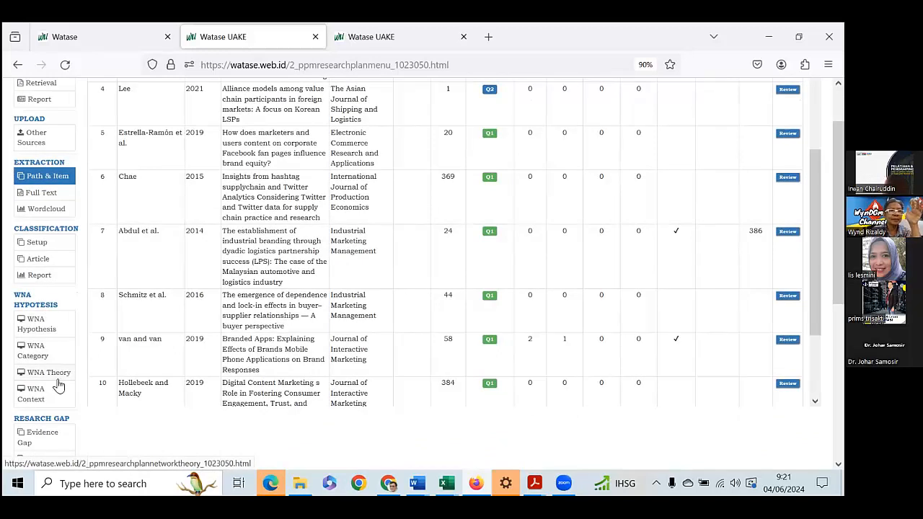
scroll(59, 387, down, 2)
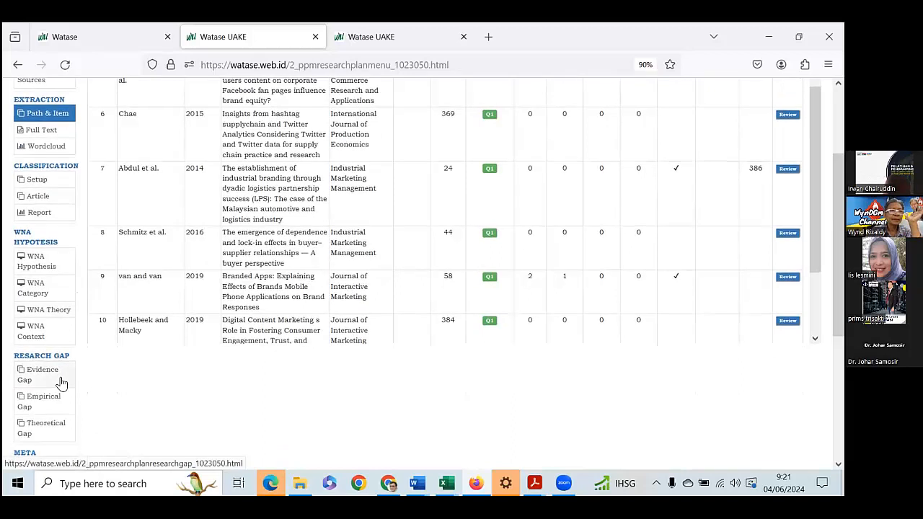
scroll(61, 382, up, 4)
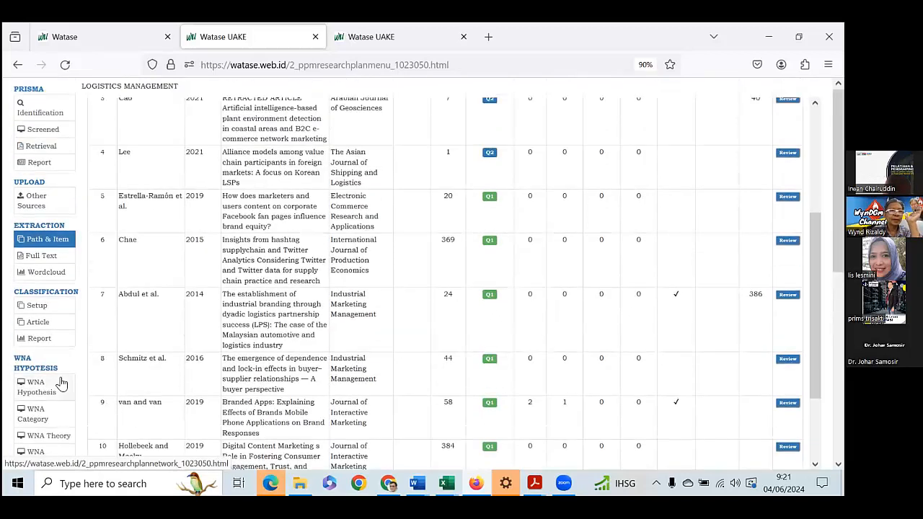
scroll(61, 384, down, 10)
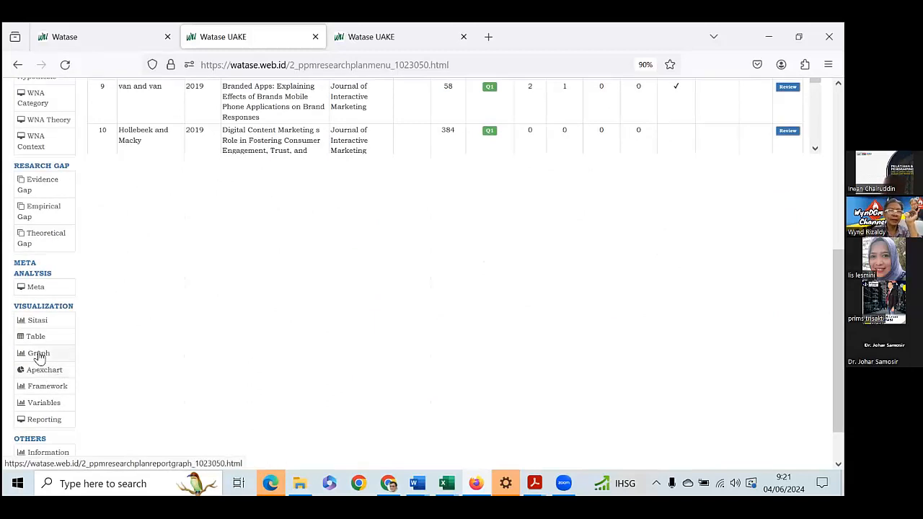
click(39, 356)
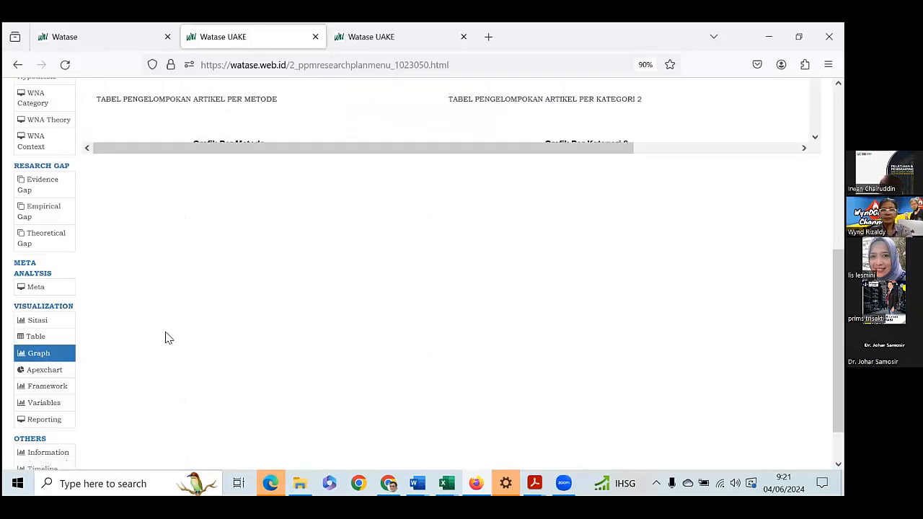
scroll(254, 321, down, 1)
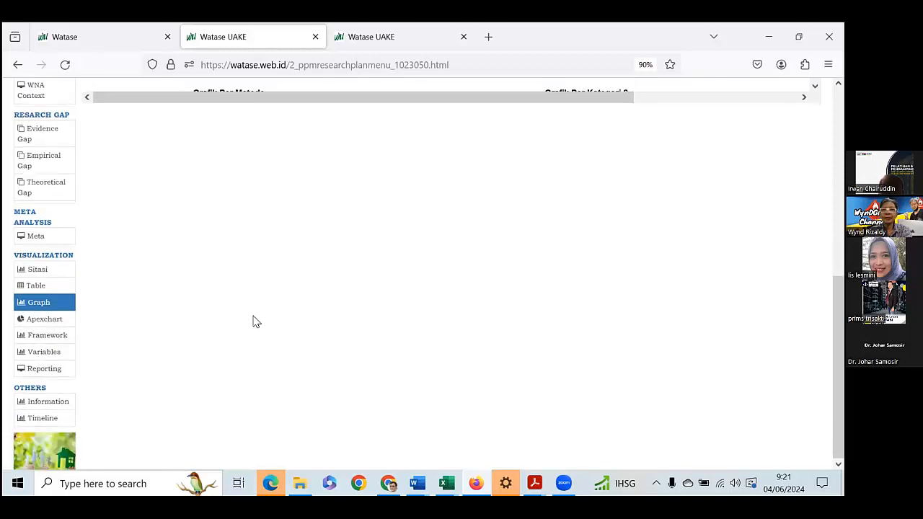
scroll(254, 322, up, 5)
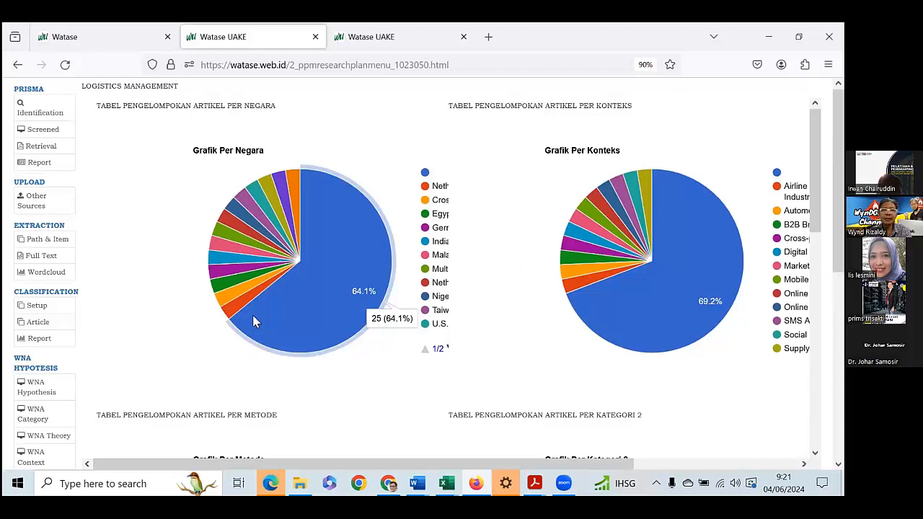
Enlarge the page one zoom level and examine the article grouping charts per Metode, Kategori 2 and Kategori 1.
key(ctrl+plus)
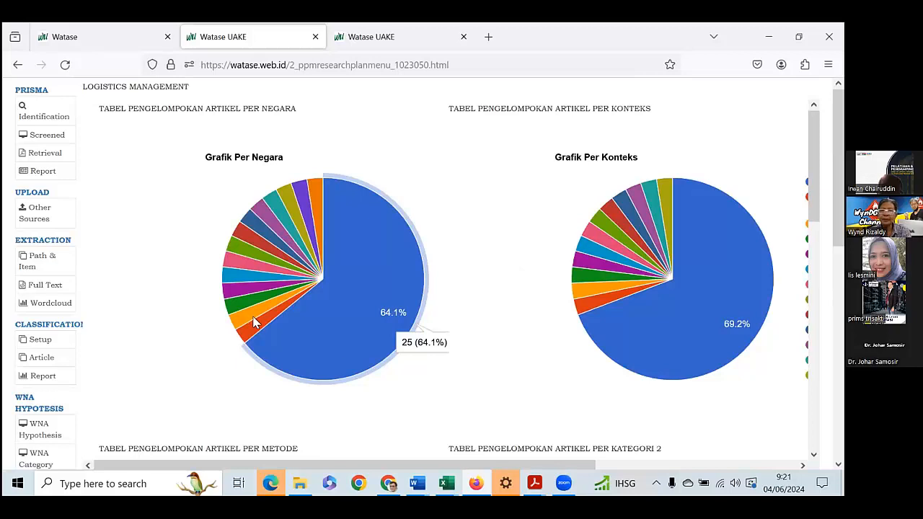
scroll(347, 369, down, 5)
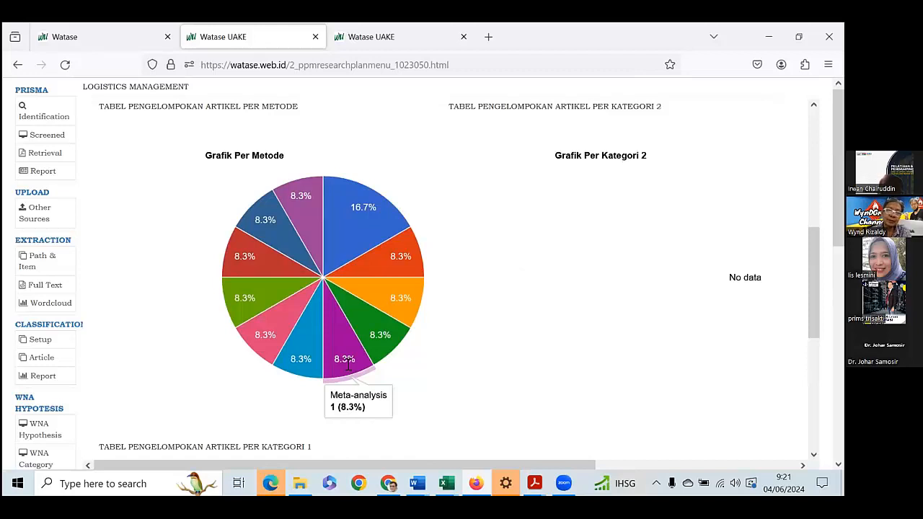
scroll(347, 366, up, 2)
scroll(346, 368, down, 2)
scroll(346, 367, down, 5)
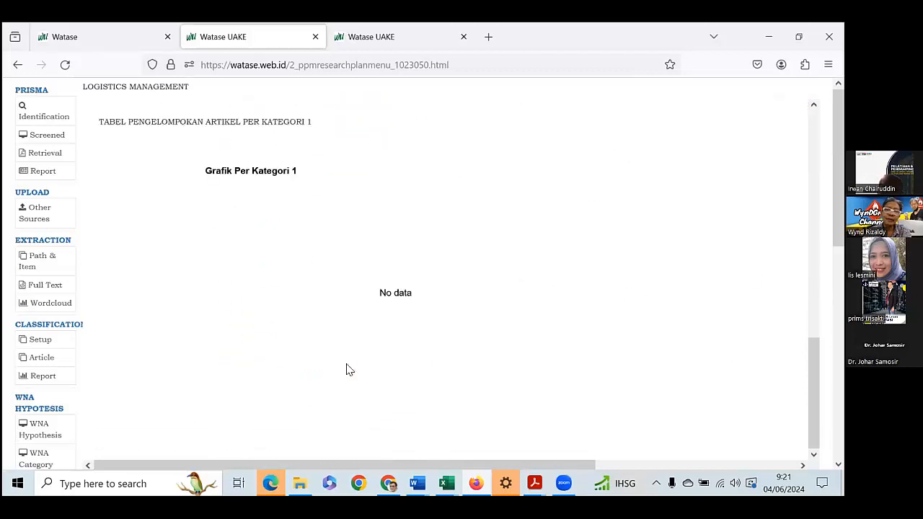
scroll(347, 369, up, 1)
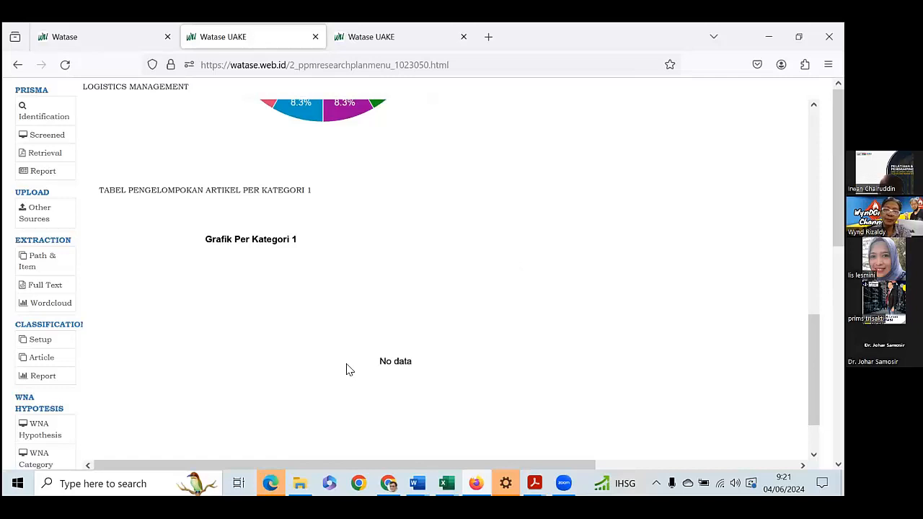
scroll(347, 369, up, 1)
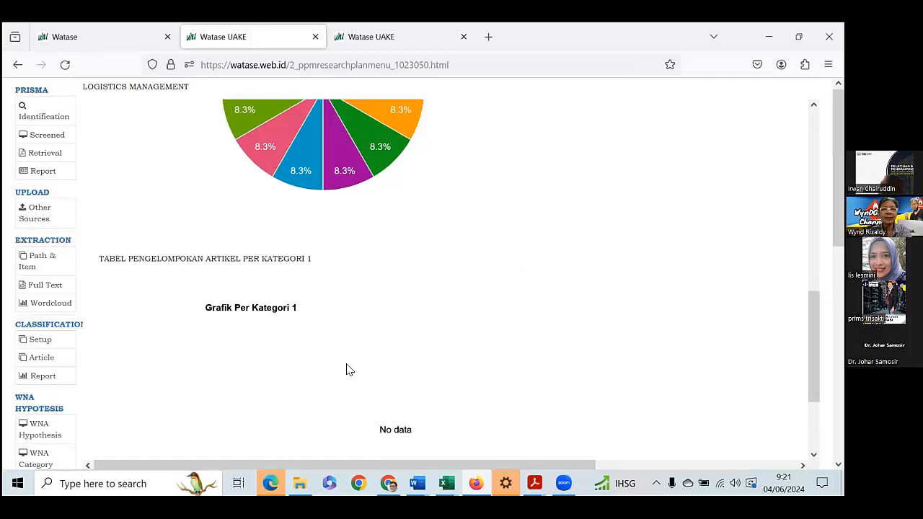
scroll(347, 370, up, 1)
scroll(347, 370, up, 1)
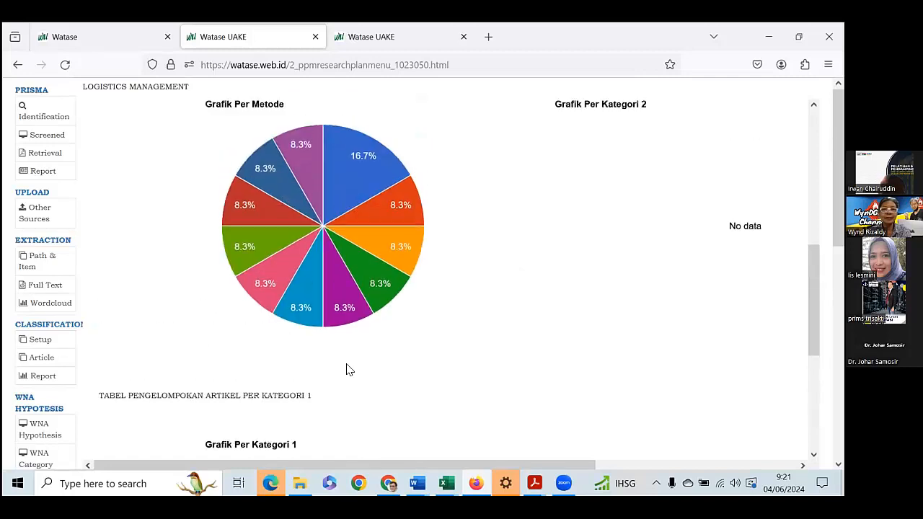
Compare the Metode pie chart with the Negara and Konteks charts, checking the research methods behind its slices.
scroll(347, 370, up, 1)
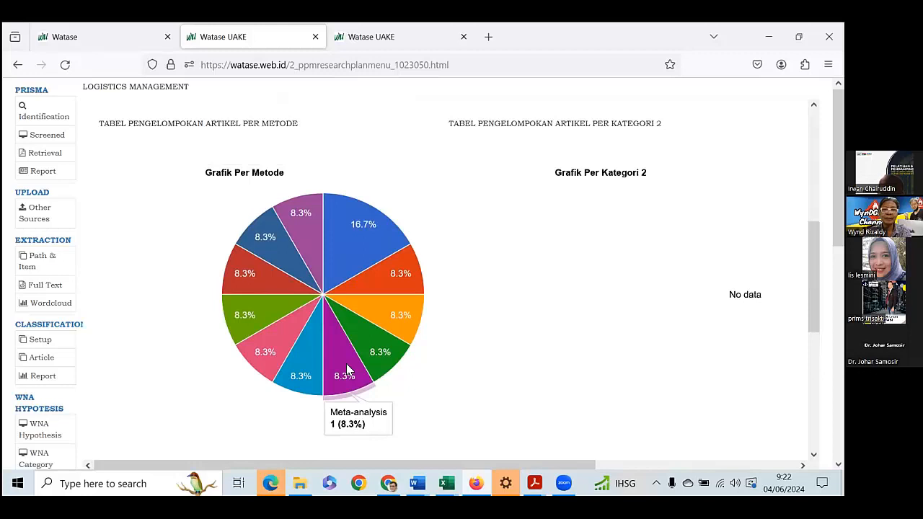
scroll(346, 369, up, 1)
scroll(346, 369, up, 2)
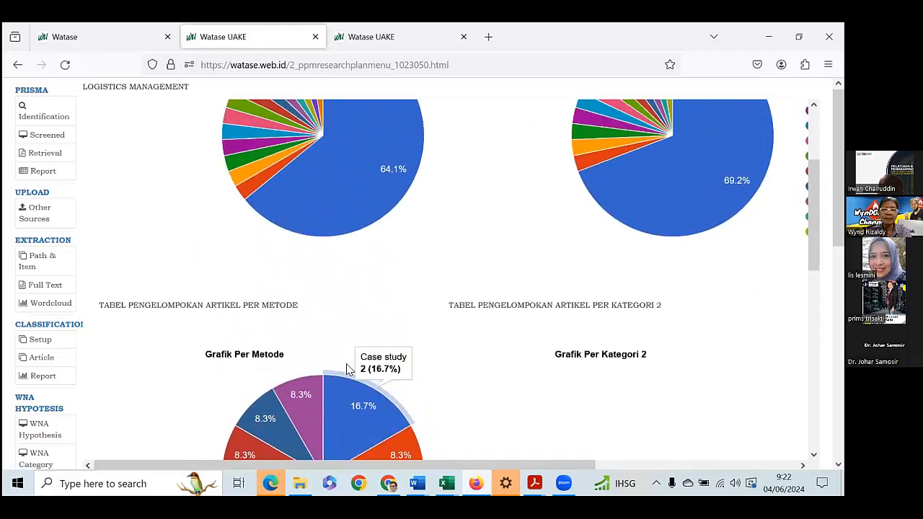
scroll(346, 369, up, 1)
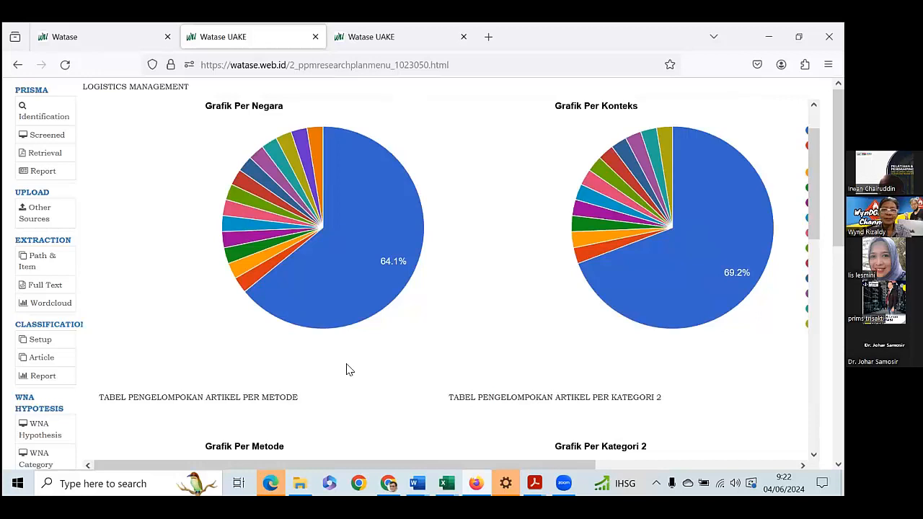
scroll(346, 369, down, 1)
scroll(346, 369, down, 1)
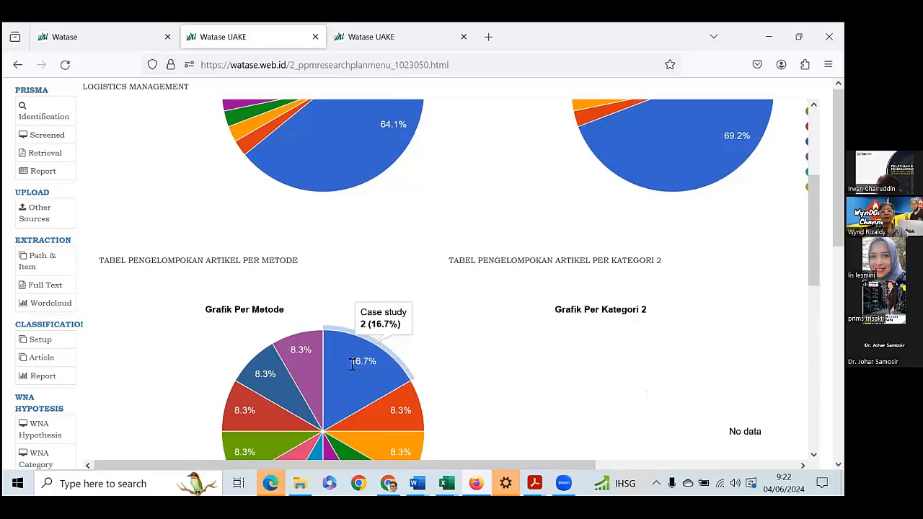
scroll(351, 364, down, 3)
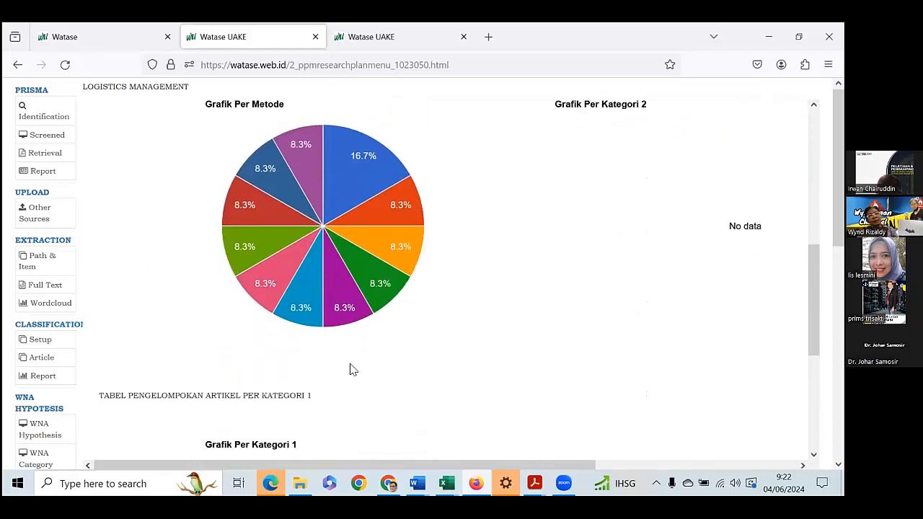
scroll(352, 369, down, 2)
scroll(351, 369, up, 1)
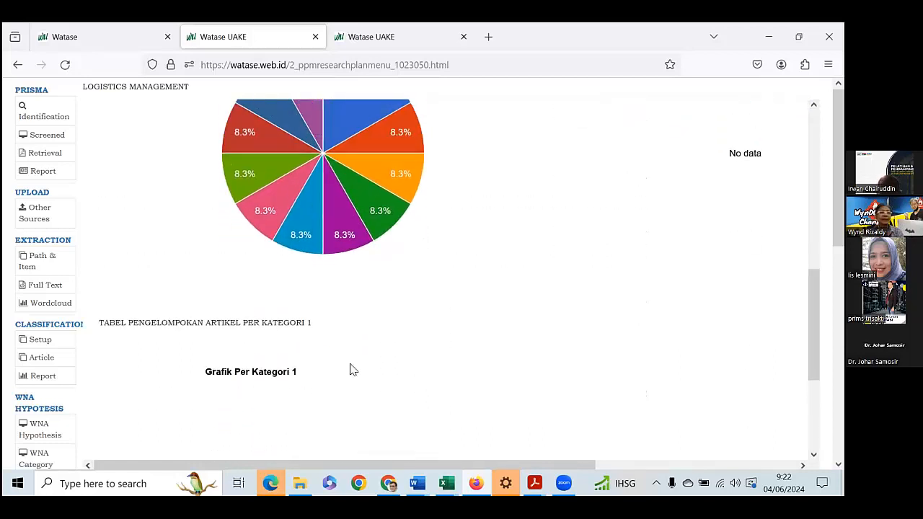
scroll(352, 370, up, 3)
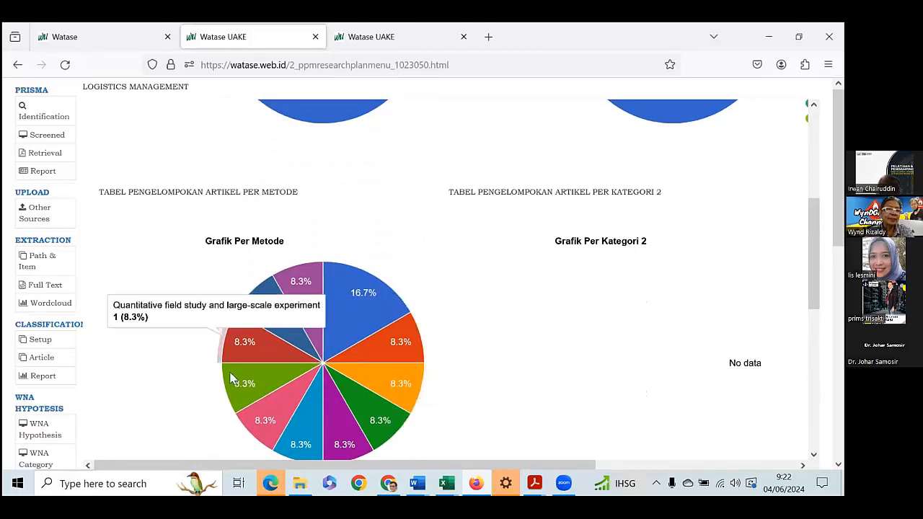
Display the Apexchart visualization and look through its list of available classification graphs.
scroll(85, 400, down, 4)
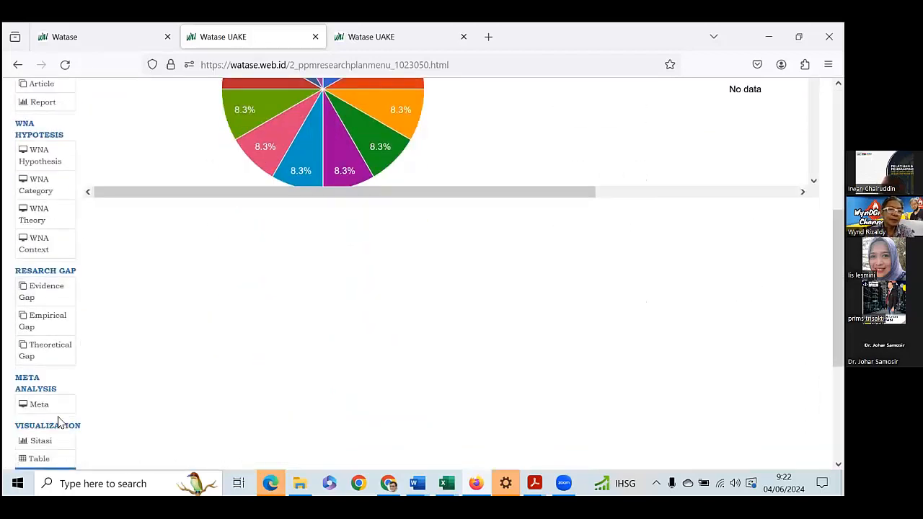
scroll(59, 422, down, 2)
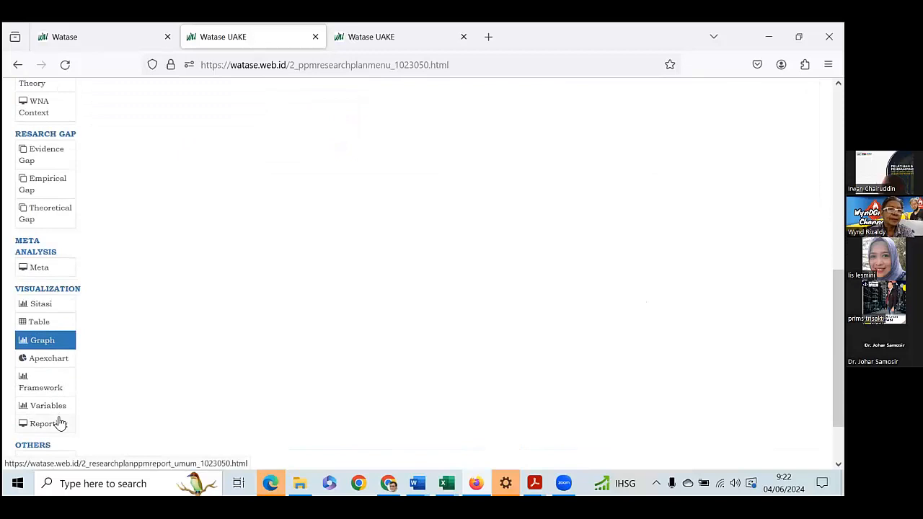
scroll(60, 423, down, 1)
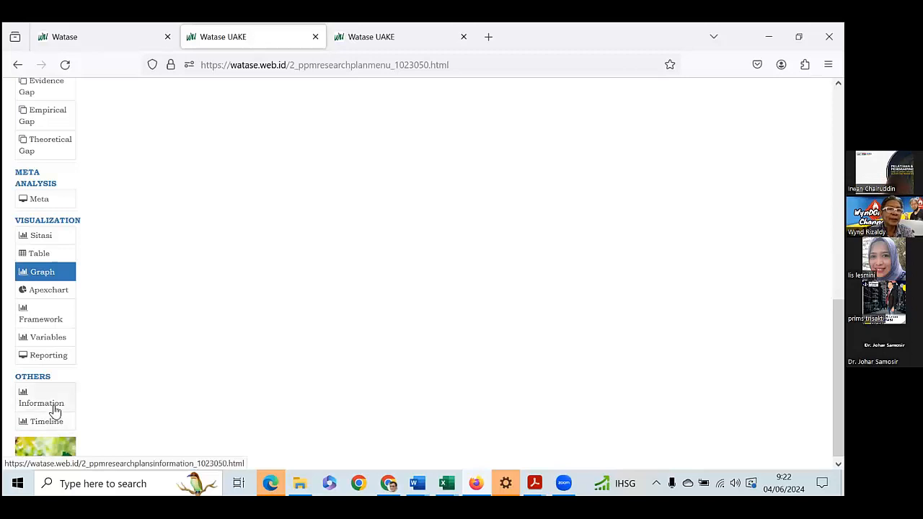
click(38, 298)
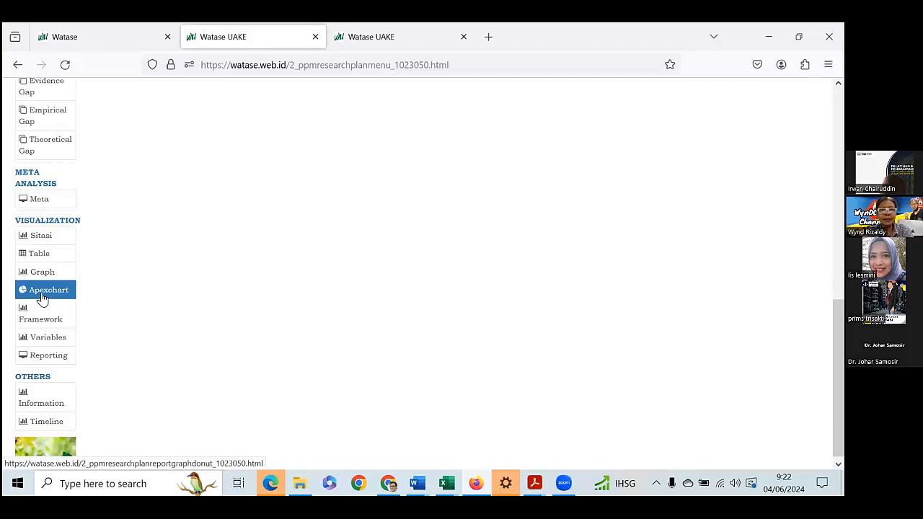
scroll(351, 291, up, 5)
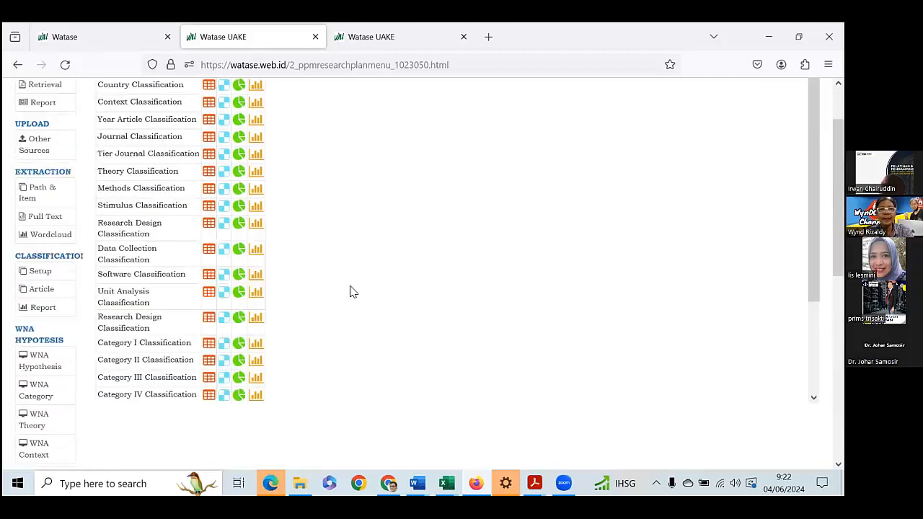
scroll(351, 291, up, 2)
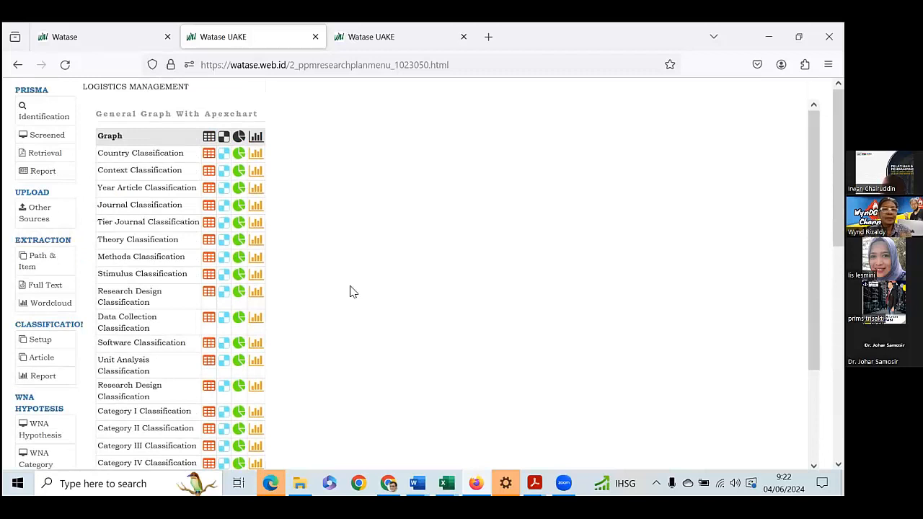
scroll(351, 291, down, 2)
scroll(351, 291, up, 2)
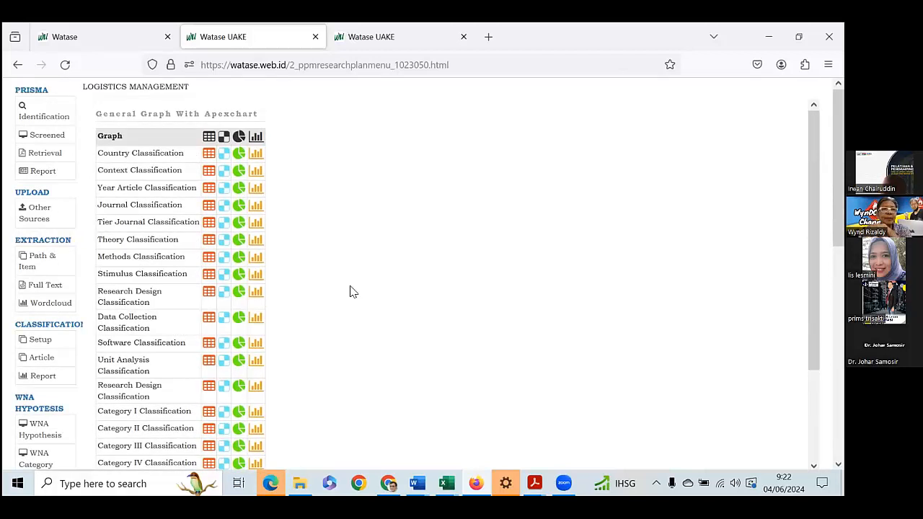
View the count and citation tables for the Country, Context, Year Article and Journal classifications in turn.
click(209, 153)
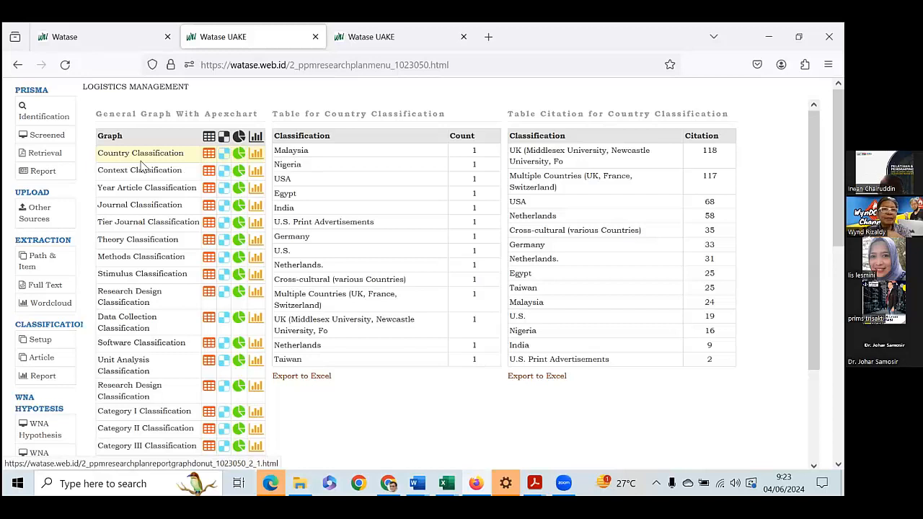
click(208, 174)
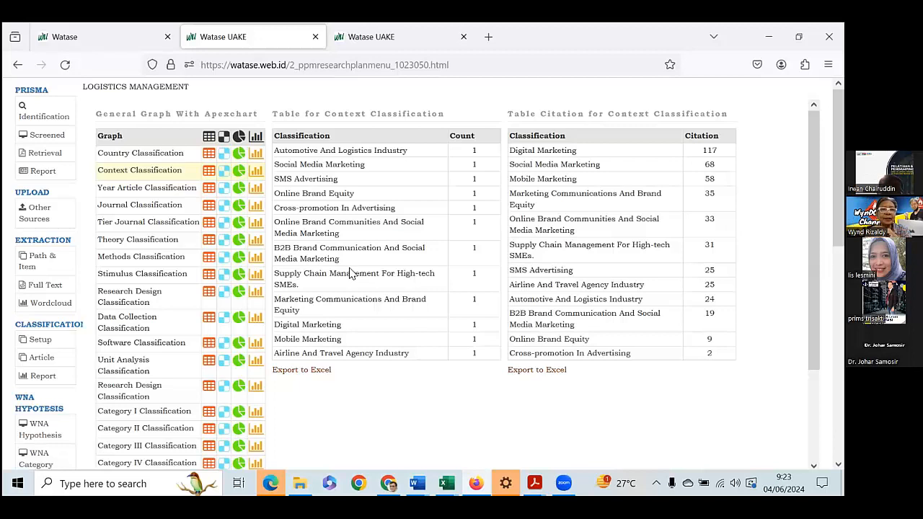
click(210, 191)
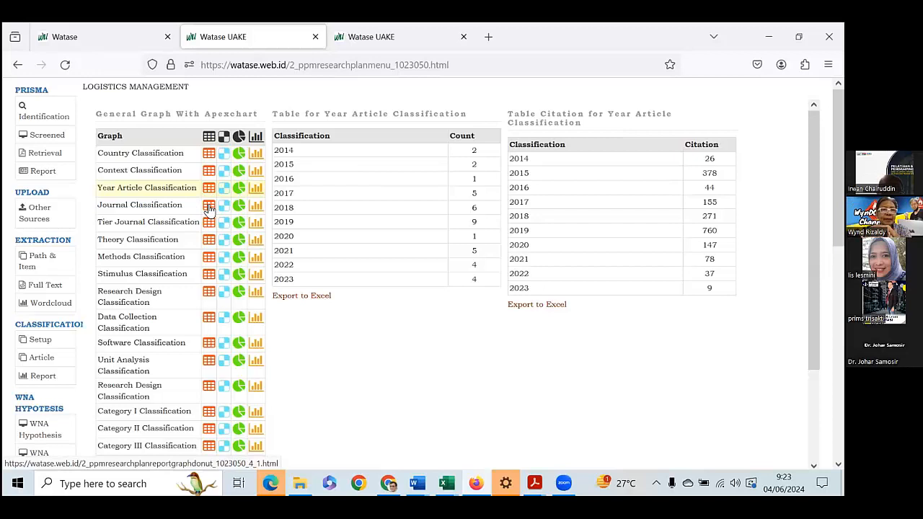
click(209, 206)
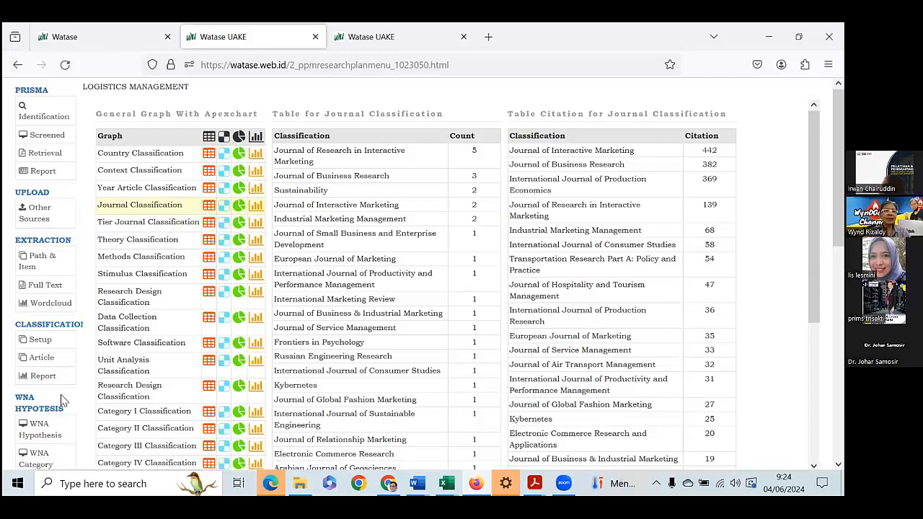
Open the WNA Hypothesis social network analysis report for the Logistics management project.
scroll(58, 422, down, 2)
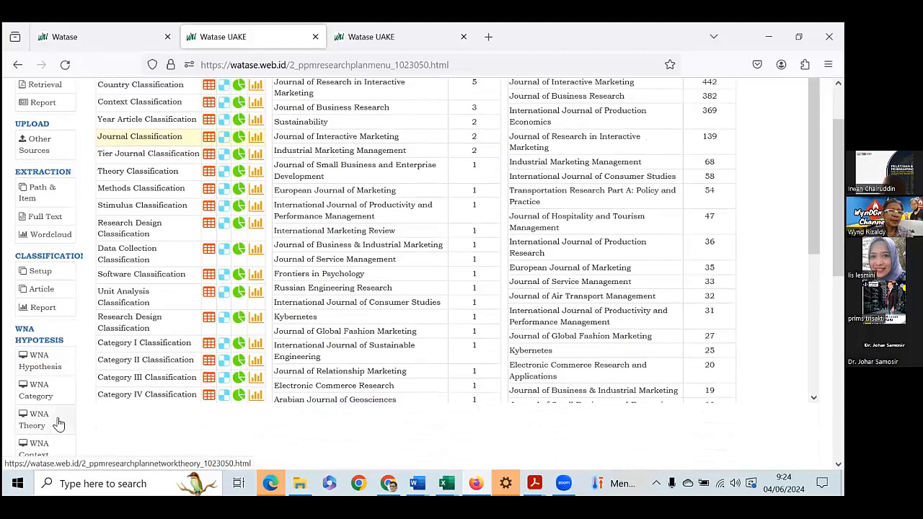
scroll(59, 424, down, 8)
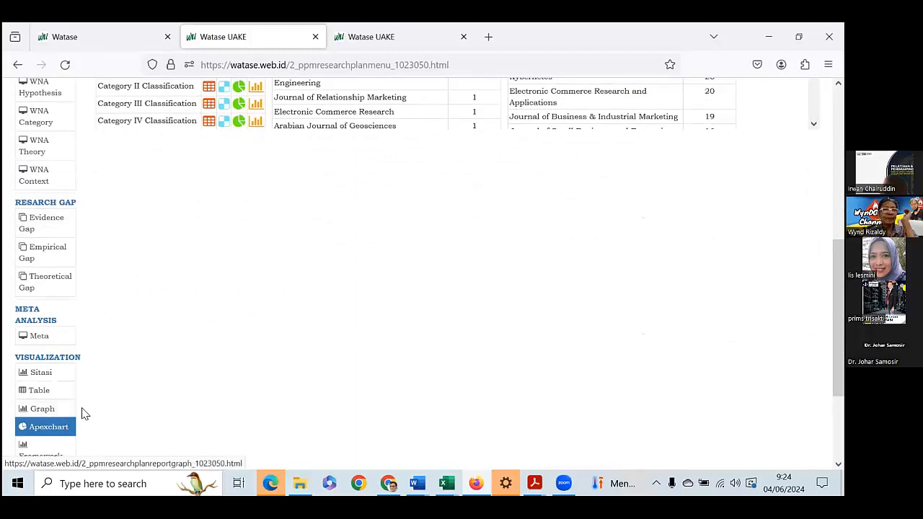
scroll(81, 412, down, 2)
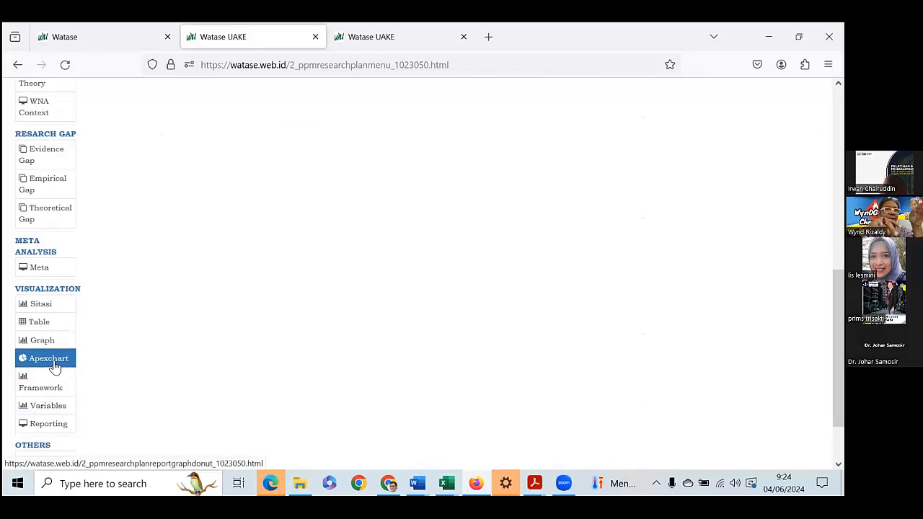
scroll(54, 367, up, 3)
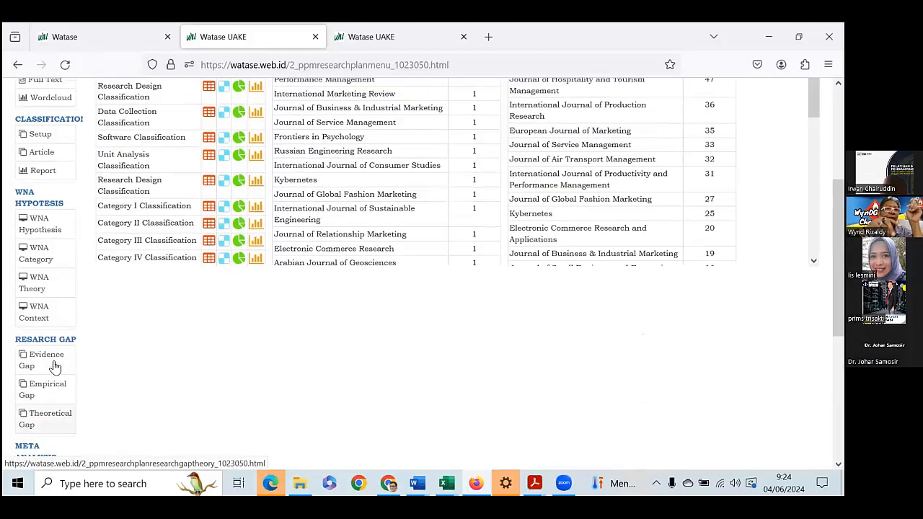
scroll(55, 366, up, 1)
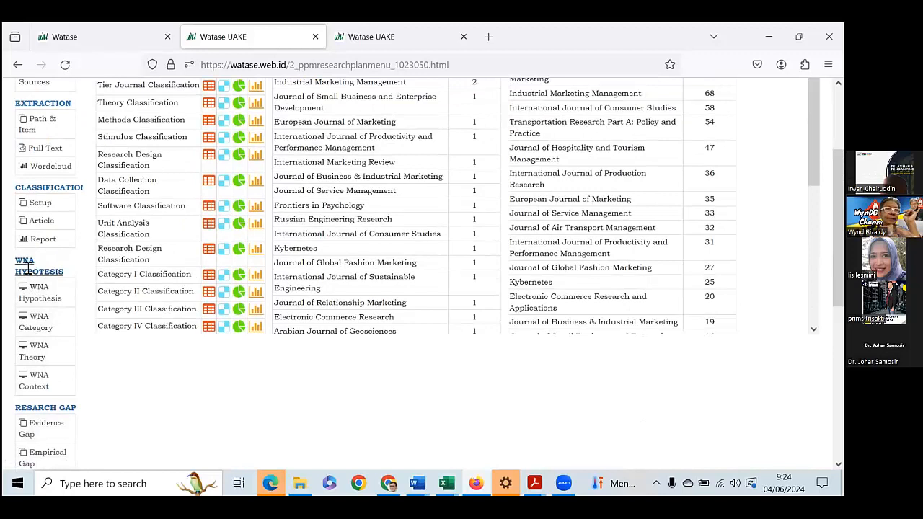
click(33, 292)
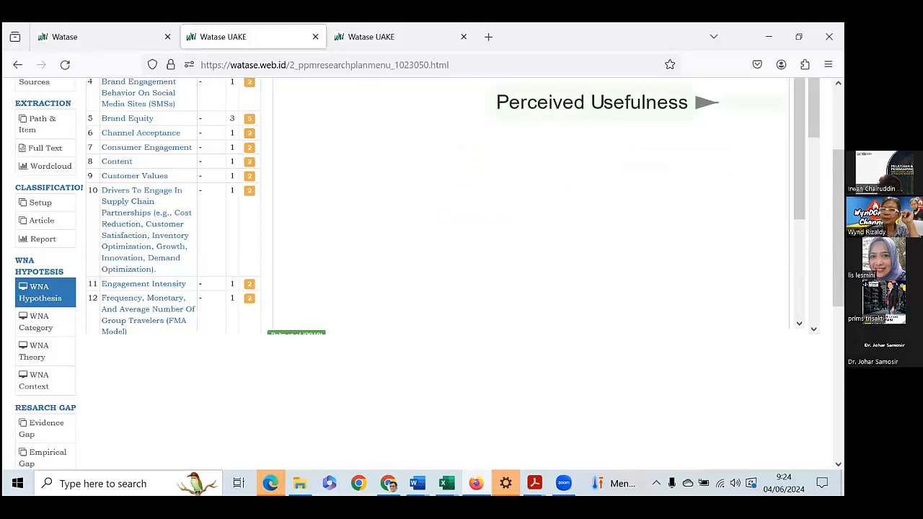
Review the full list of hypothesis variables with their path values, returning to the start of the report.
scroll(447, 206, down, 5)
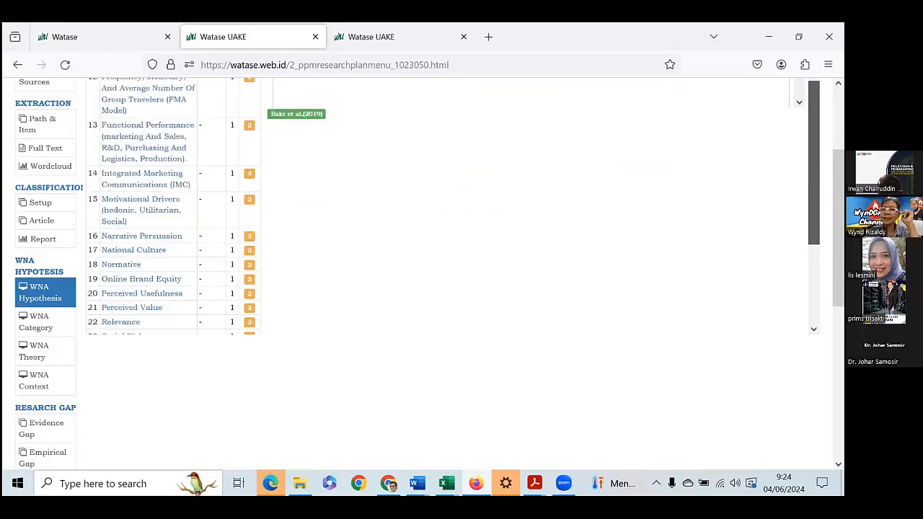
scroll(173, 205, down, 3)
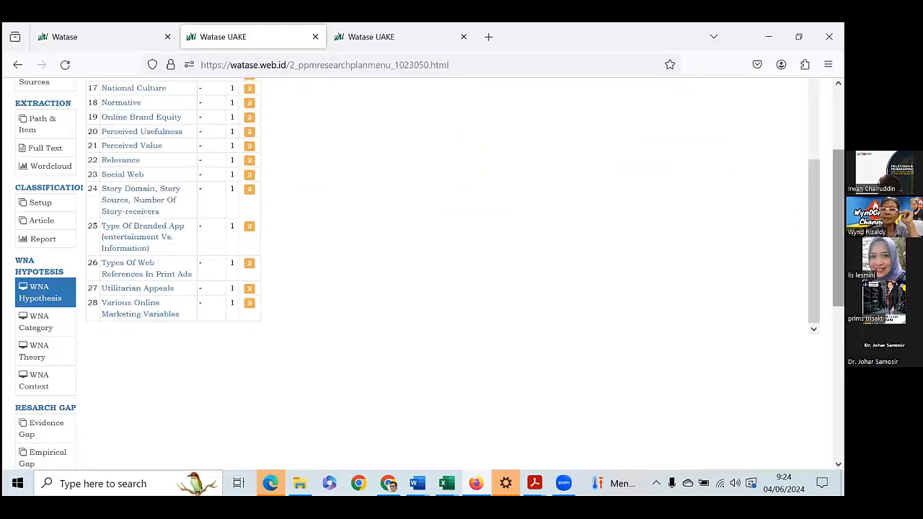
scroll(430, 275, up, 3)
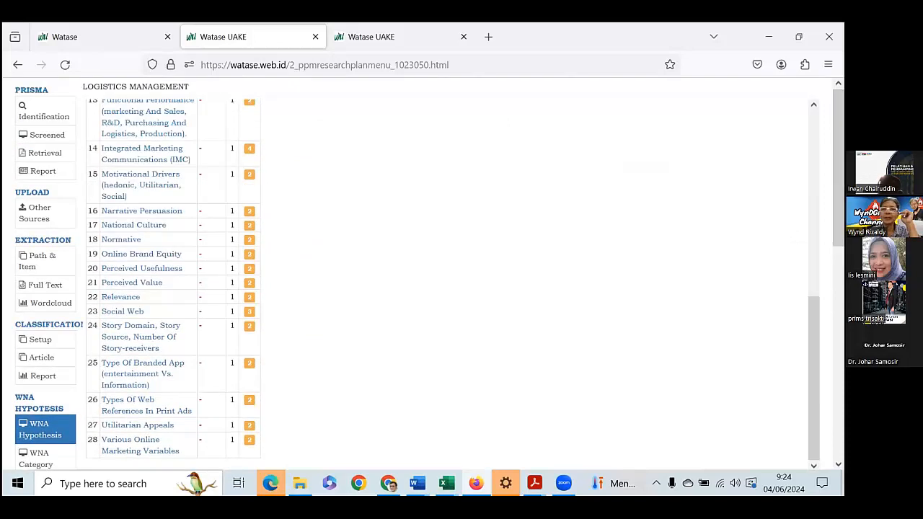
scroll(447, 281, up, 4)
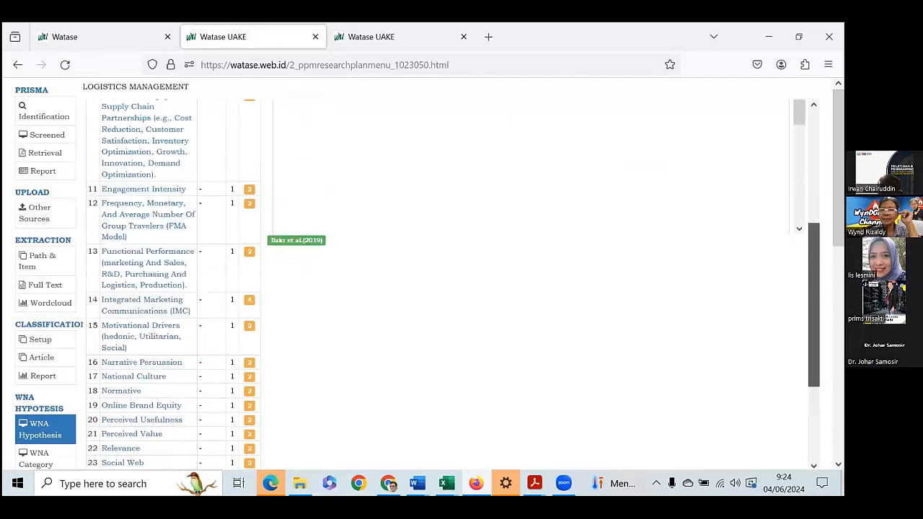
scroll(296, 310, up, 3)
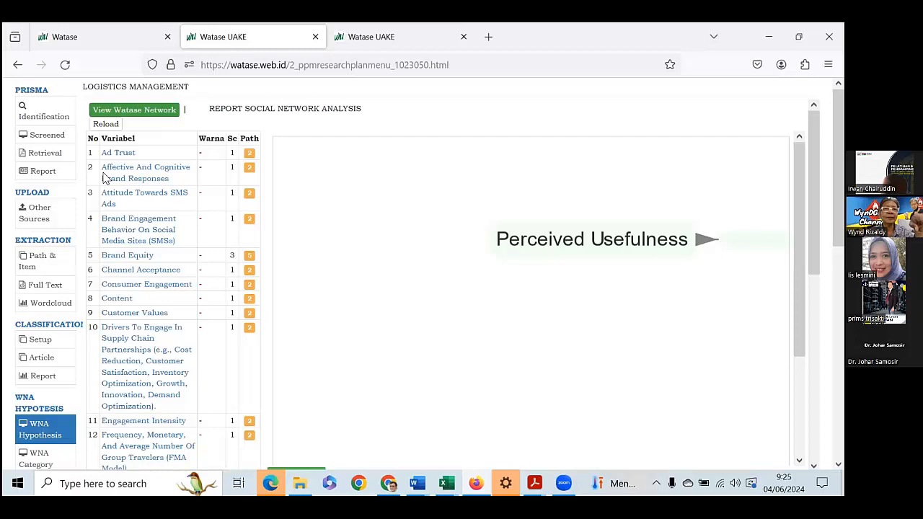
Display the Watase network of the hypothesis variables and examine its nodes and connections down the graph.
click(143, 112)
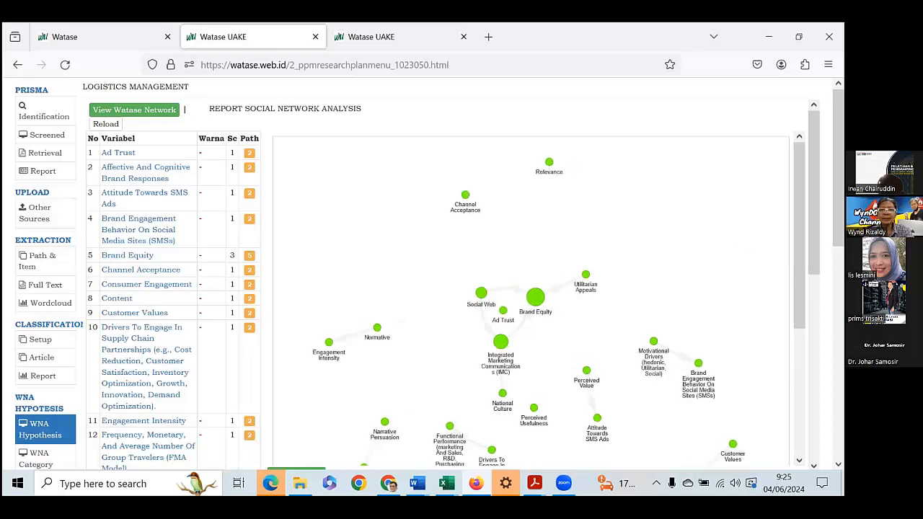
scroll(539, 299, down, 2)
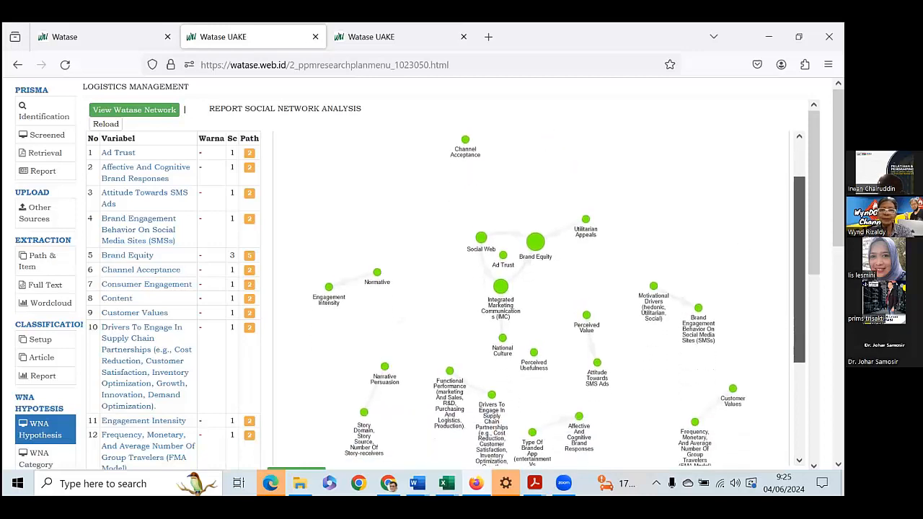
scroll(539, 298, down, 1)
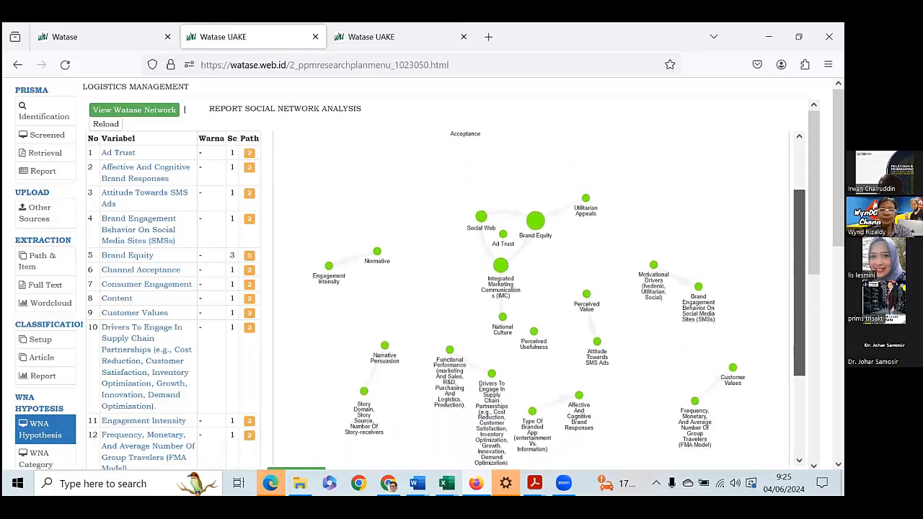
scroll(539, 299, down, 2)
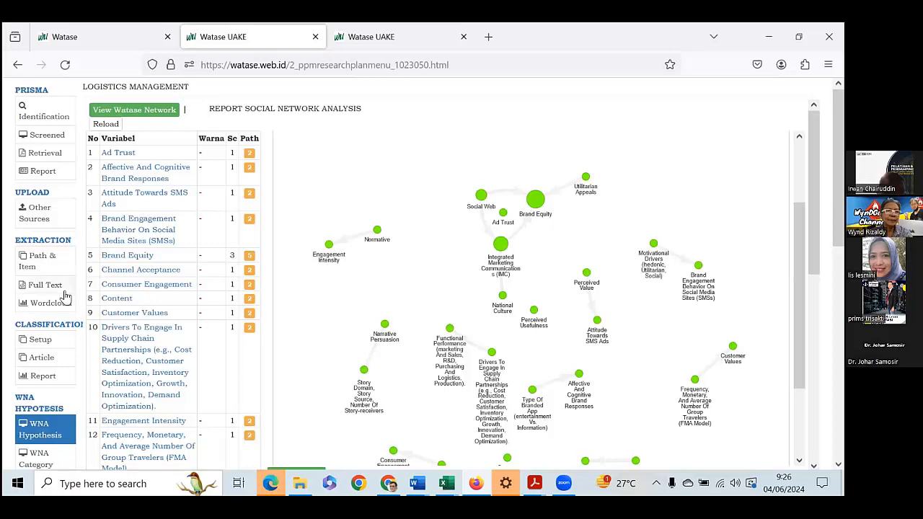
Open the WNA Category network analysis report for the Logistics management project.
scroll(57, 378, down, 1)
scroll(58, 379, down, 2)
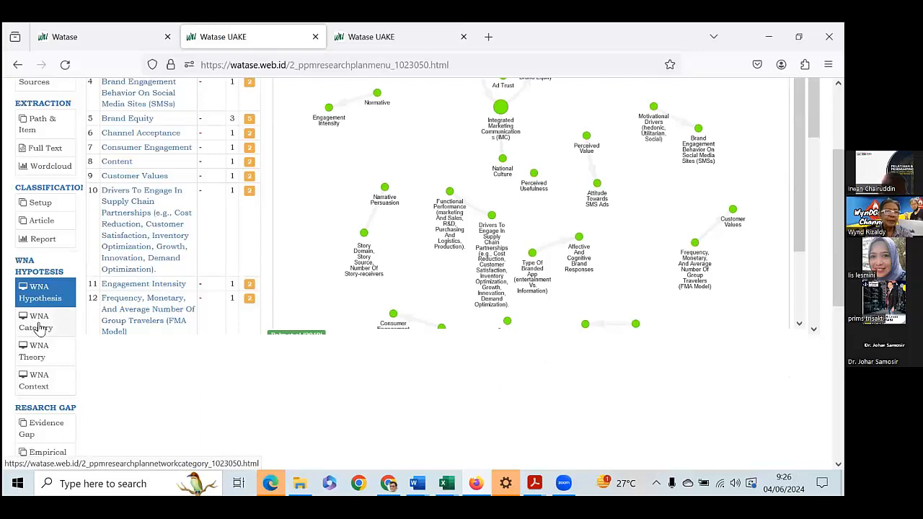
click(40, 326)
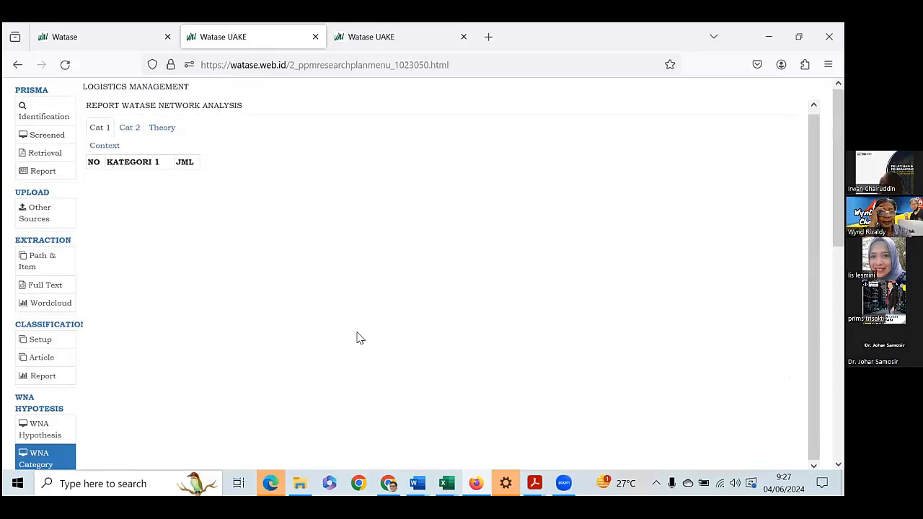
Open the WNA Theory report and view the network and article details for the Consumer-based Brand Equity theory.
scroll(181, 373, down, 3)
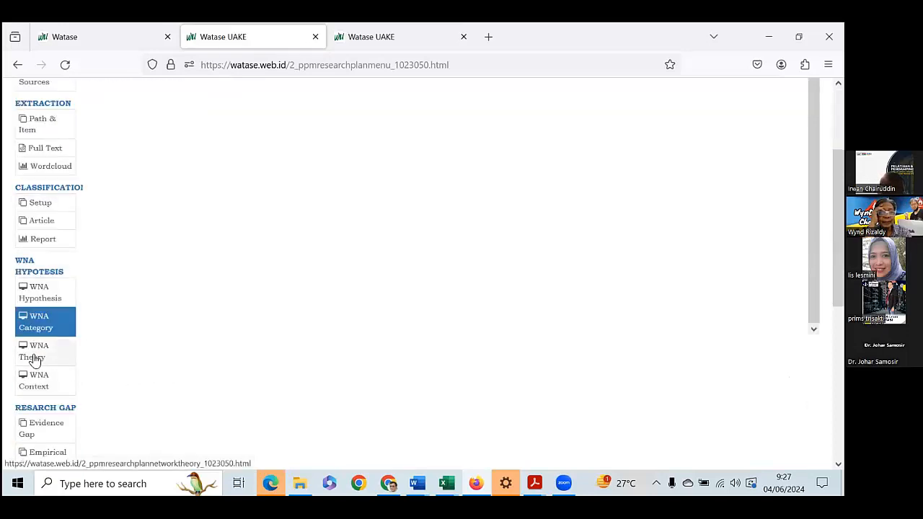
click(34, 353)
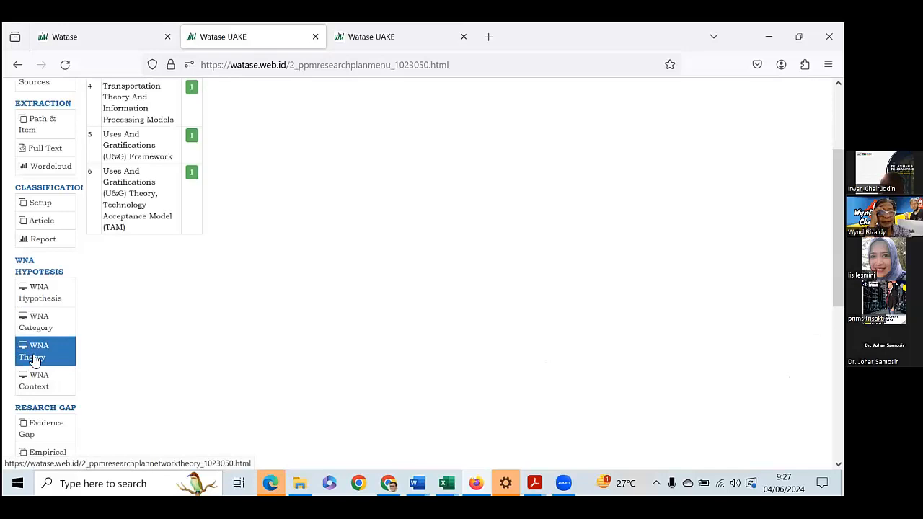
scroll(349, 363, up, 3)
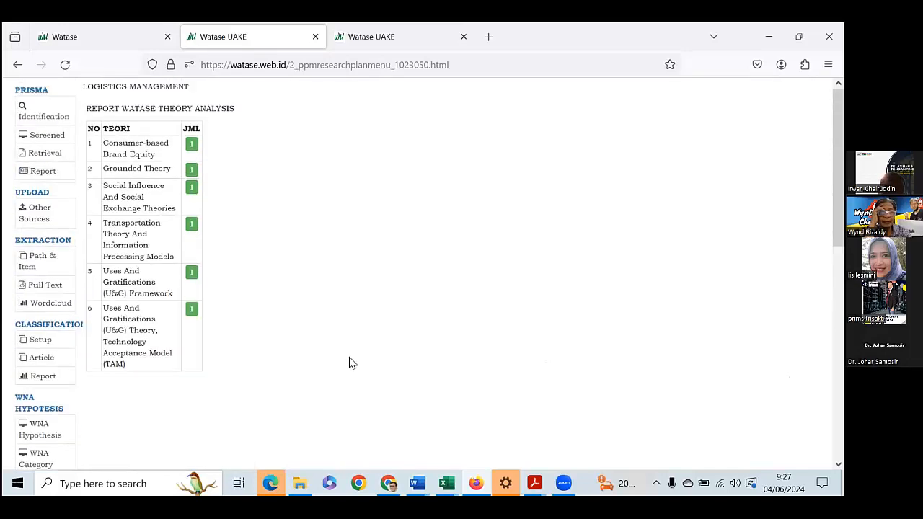
click(191, 146)
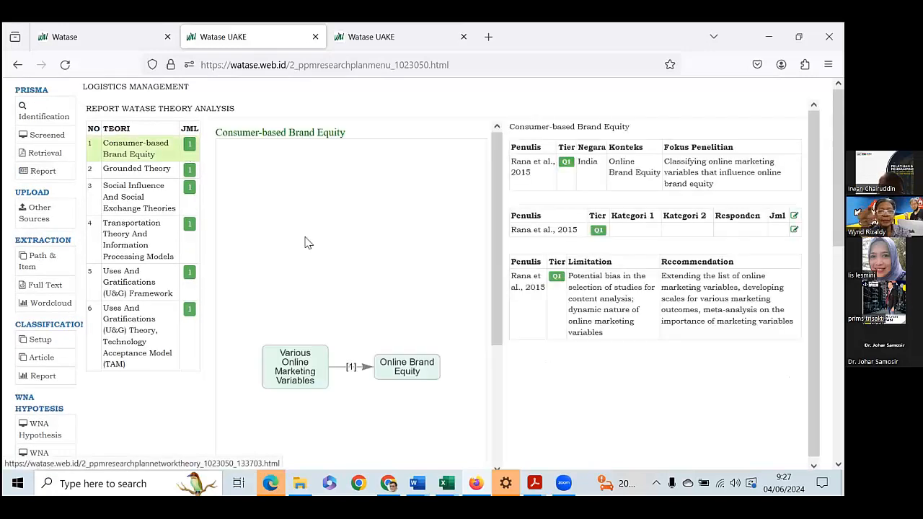
scroll(305, 242, down, 1)
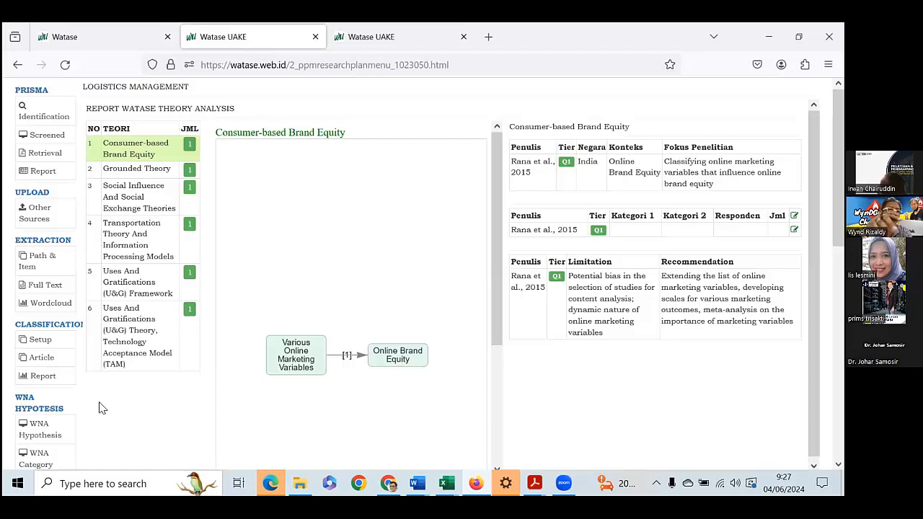
Look through the research gap, meta analysis and visualization options, and view the Framework report's antecedent, core phenomena and outcome diagram.
scroll(64, 425, down, 2)
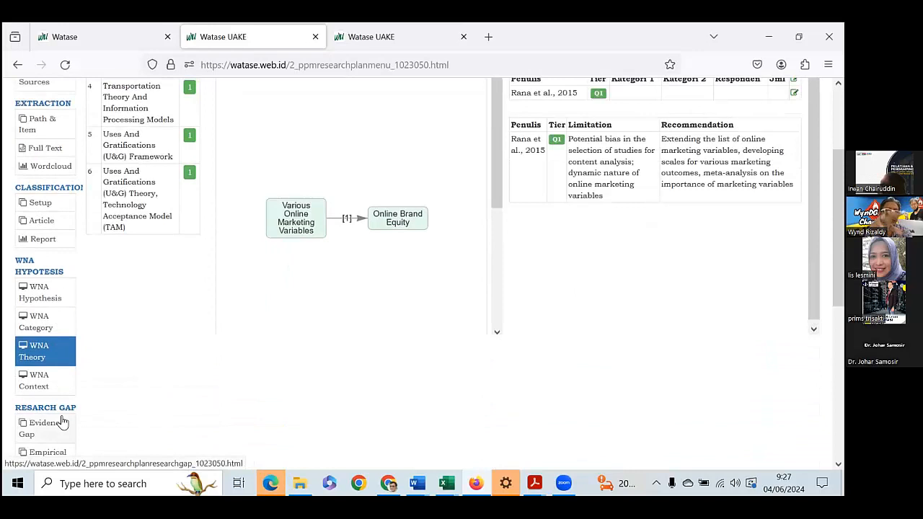
scroll(64, 413, down, 2)
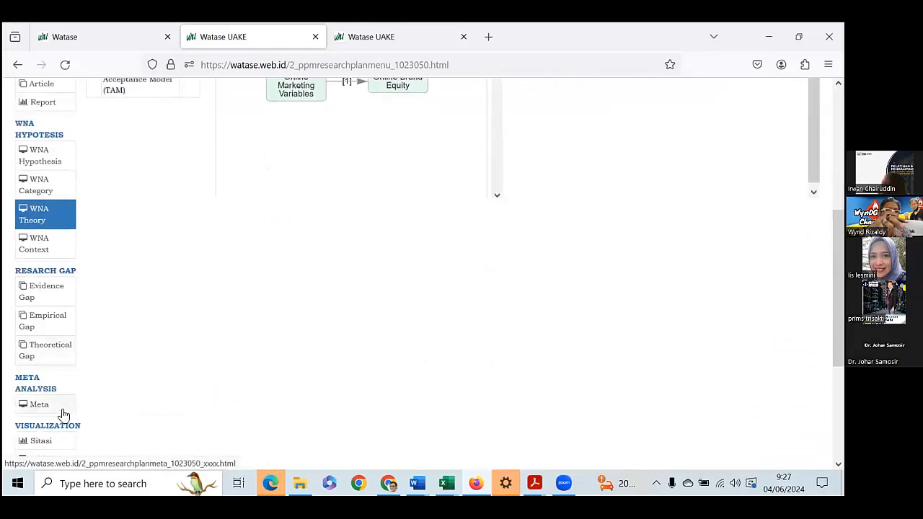
scroll(63, 413, down, 1)
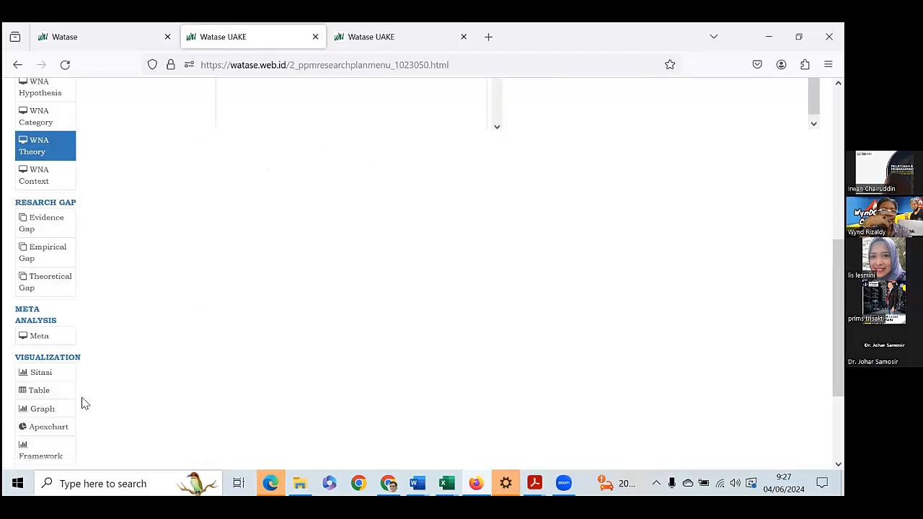
scroll(83, 403, up, 2)
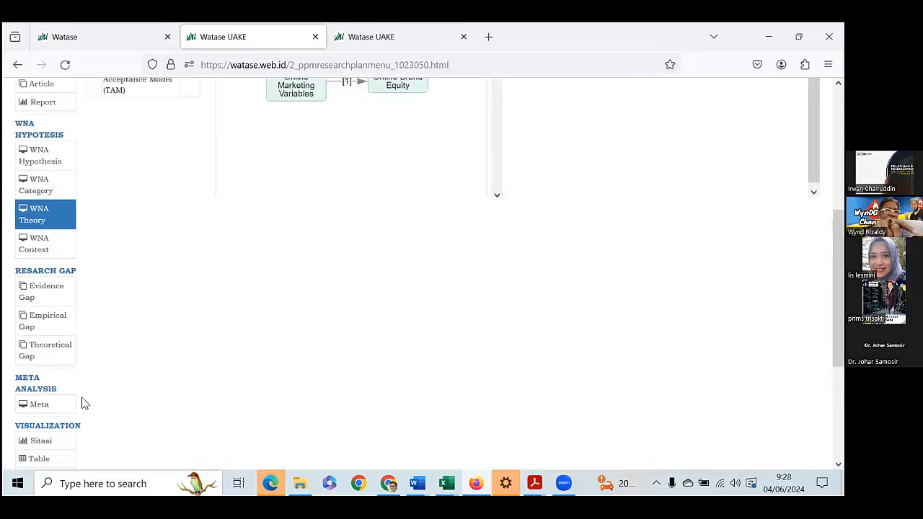
scroll(80, 399, down, 1)
scroll(81, 405, down, 5)
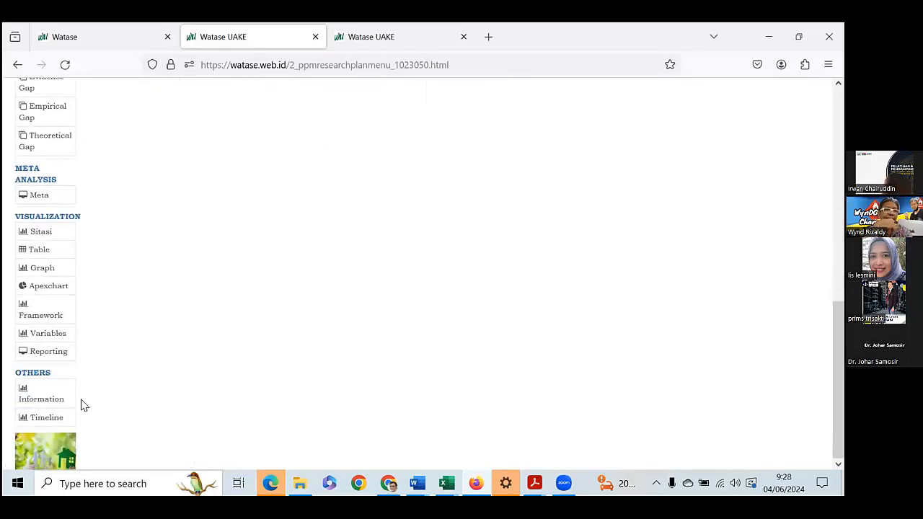
click(44, 320)
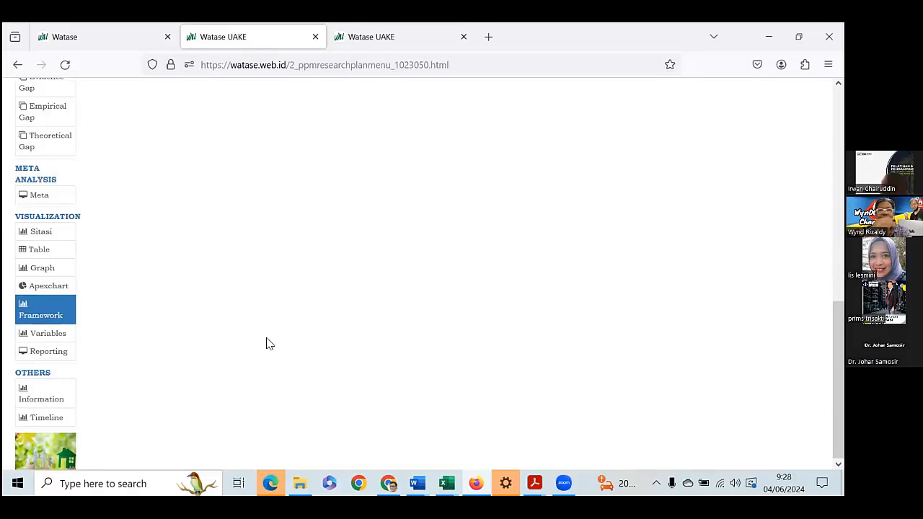
scroll(266, 344, up, 3)
scroll(266, 344, up, 3)
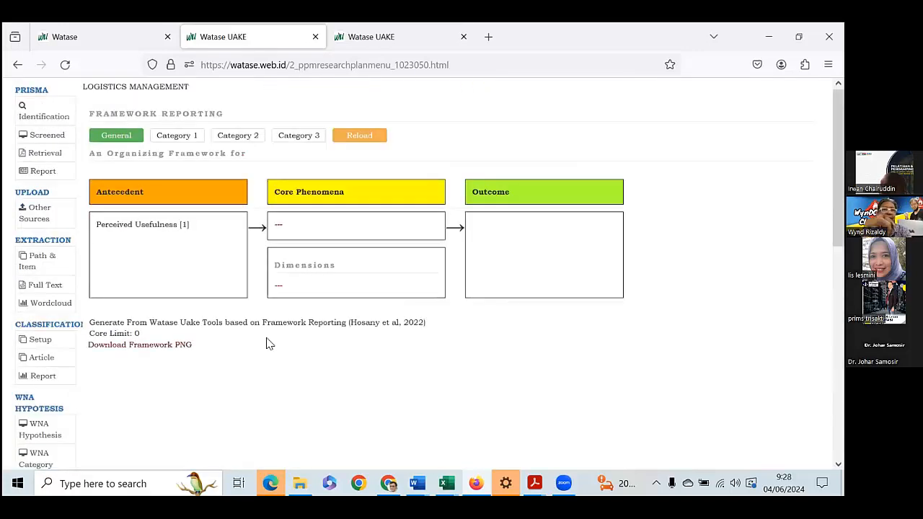